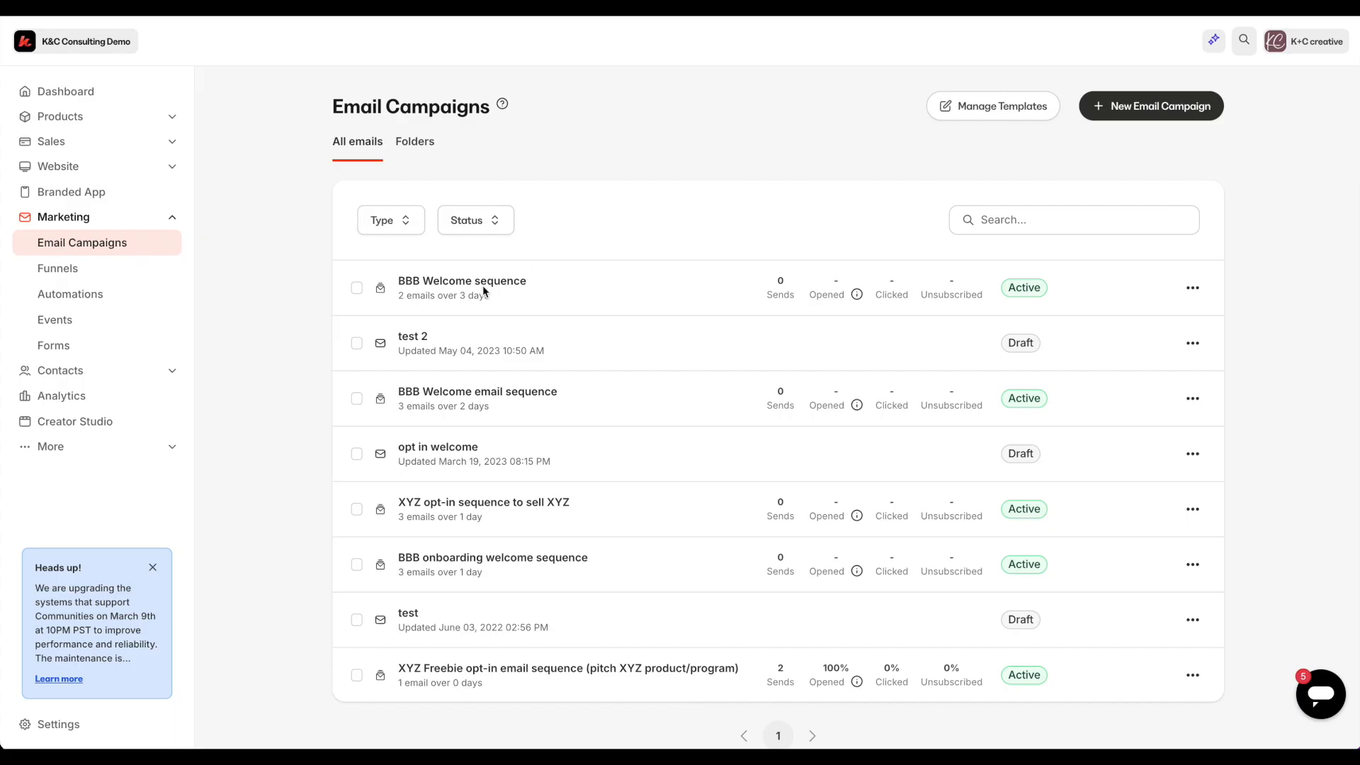
- Filter the email campaigns list by Type so only Sequences are shown
left_click(409, 224)
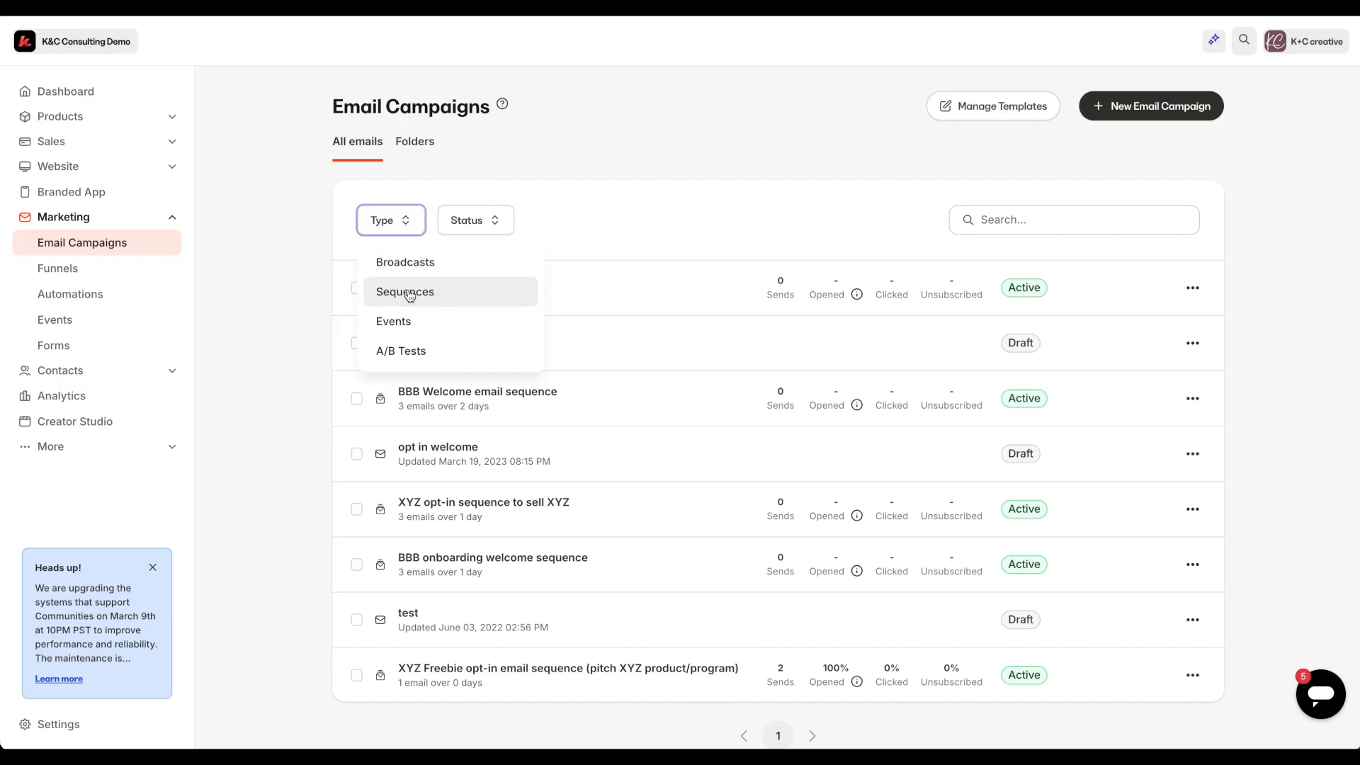
left_click(468, 221)
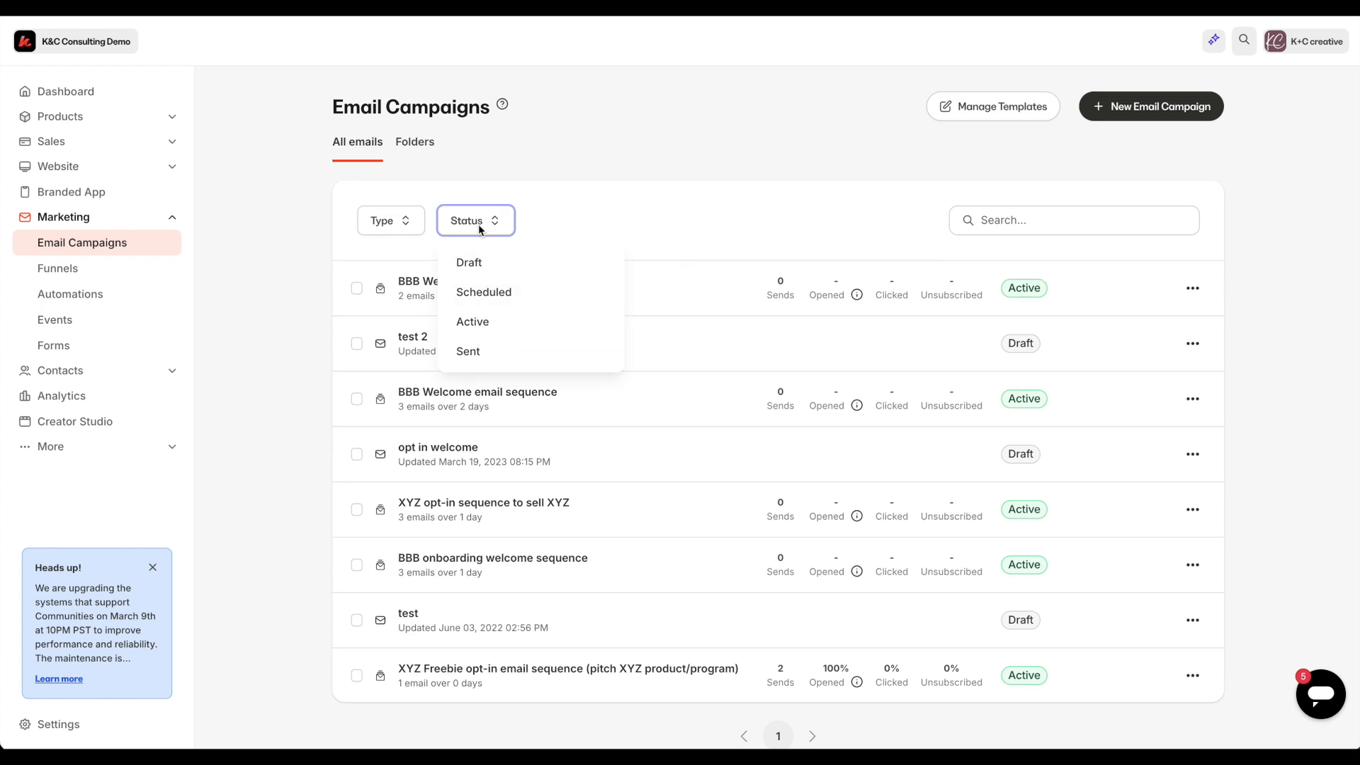
scroll(489, 308, "down", 1)
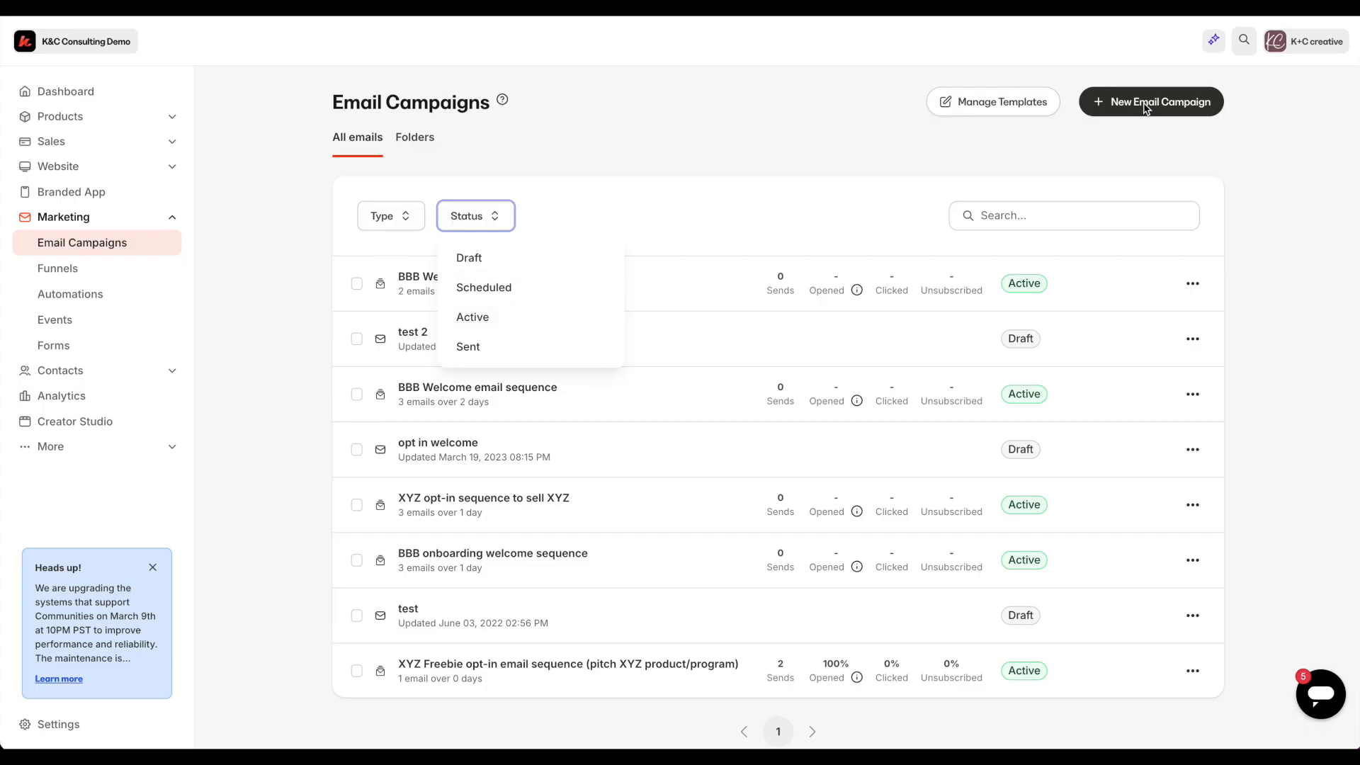
left_click(747, 187)
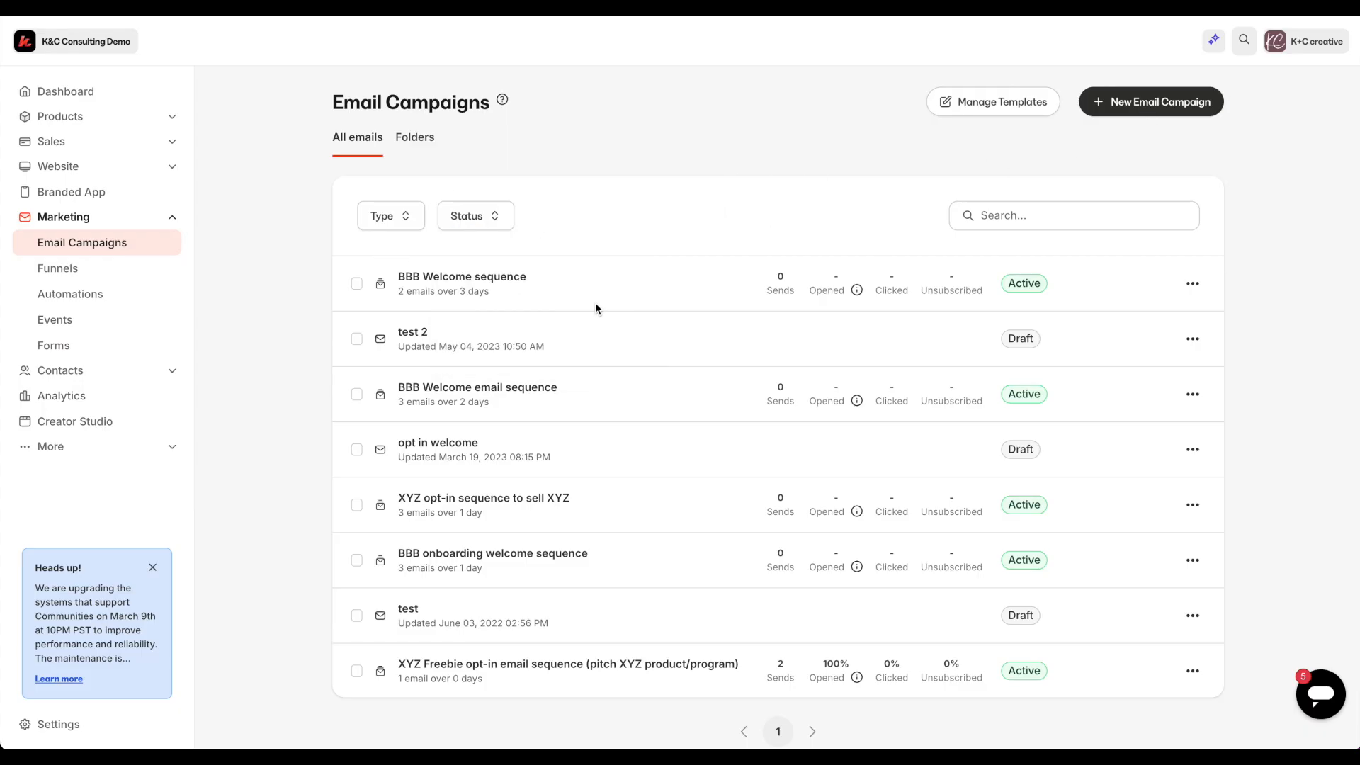
left_click(413, 214)
left_click(405, 288)
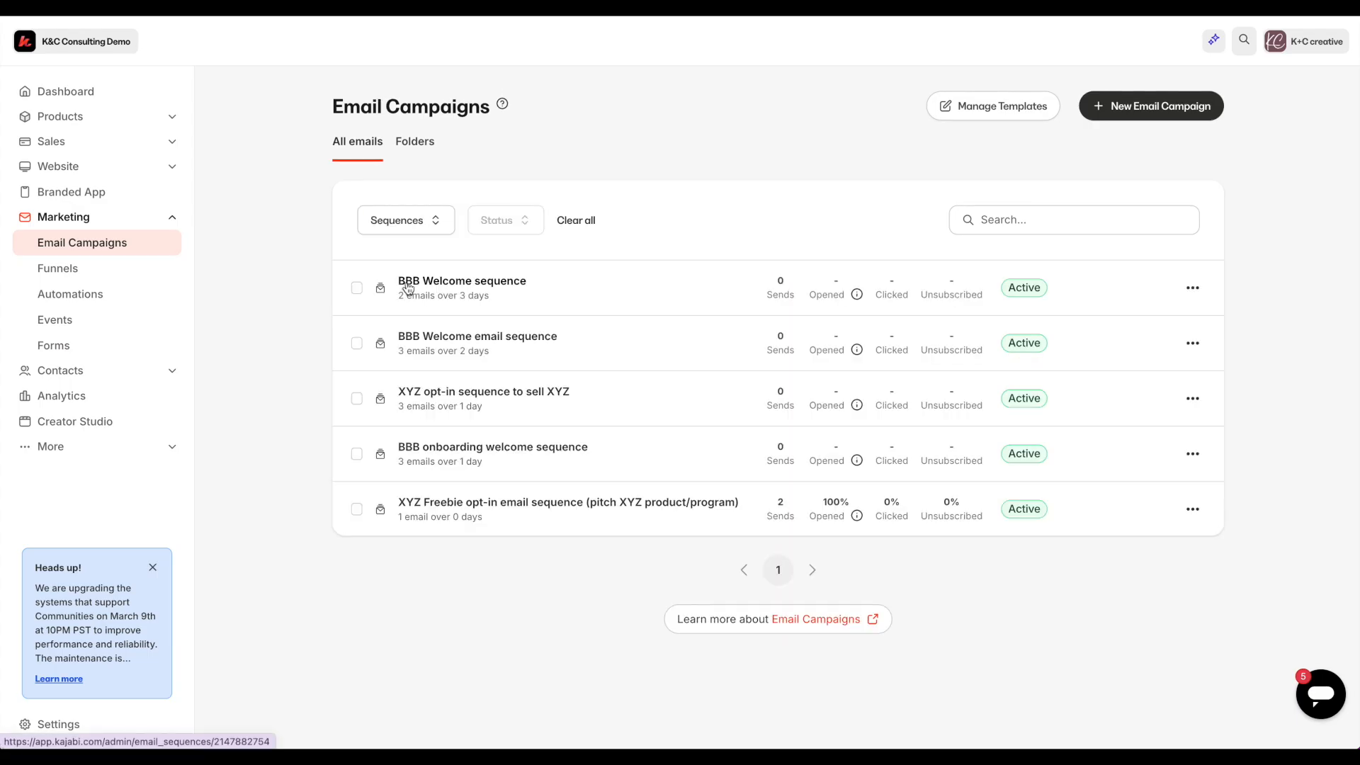
- Start a new Email Sequence campaign titled 'Test sequence' and continue
left_click(1160, 109)
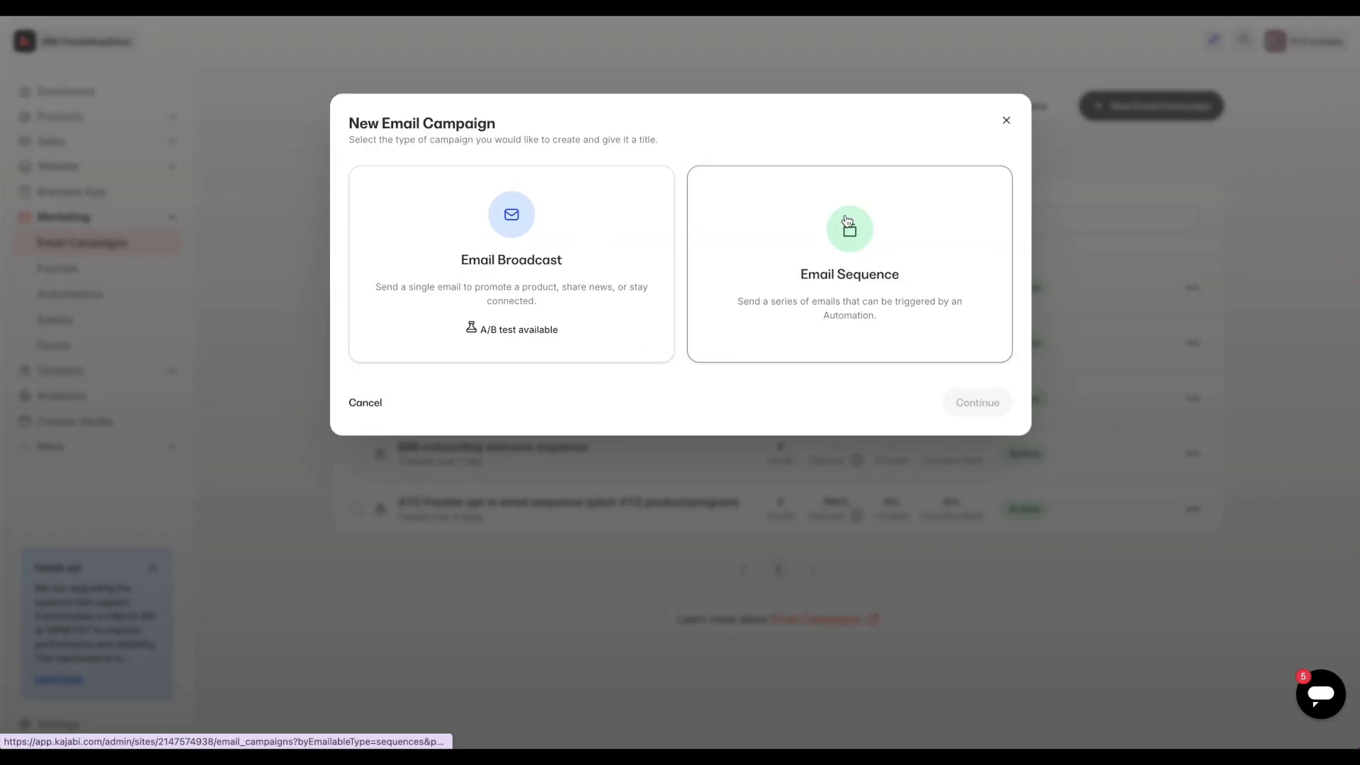
left_click(865, 295)
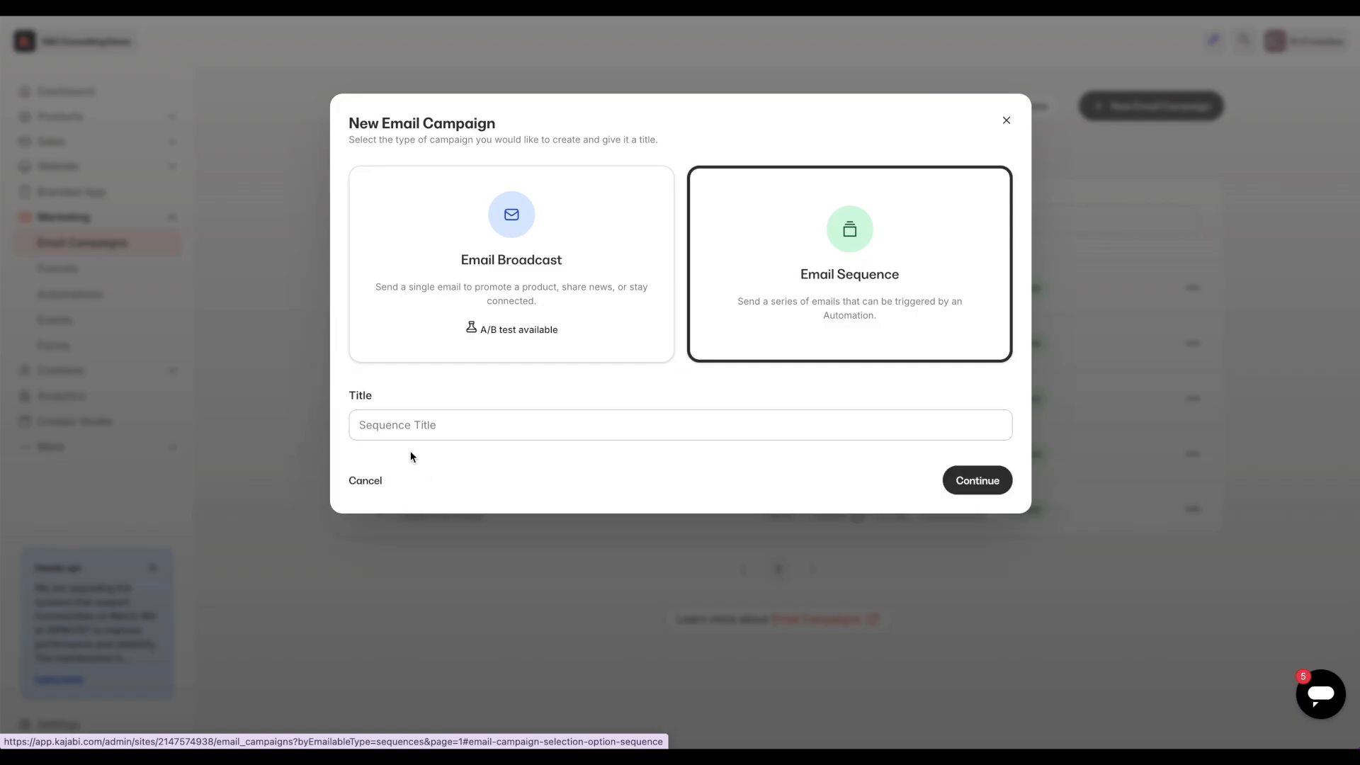
left_click(422, 428)
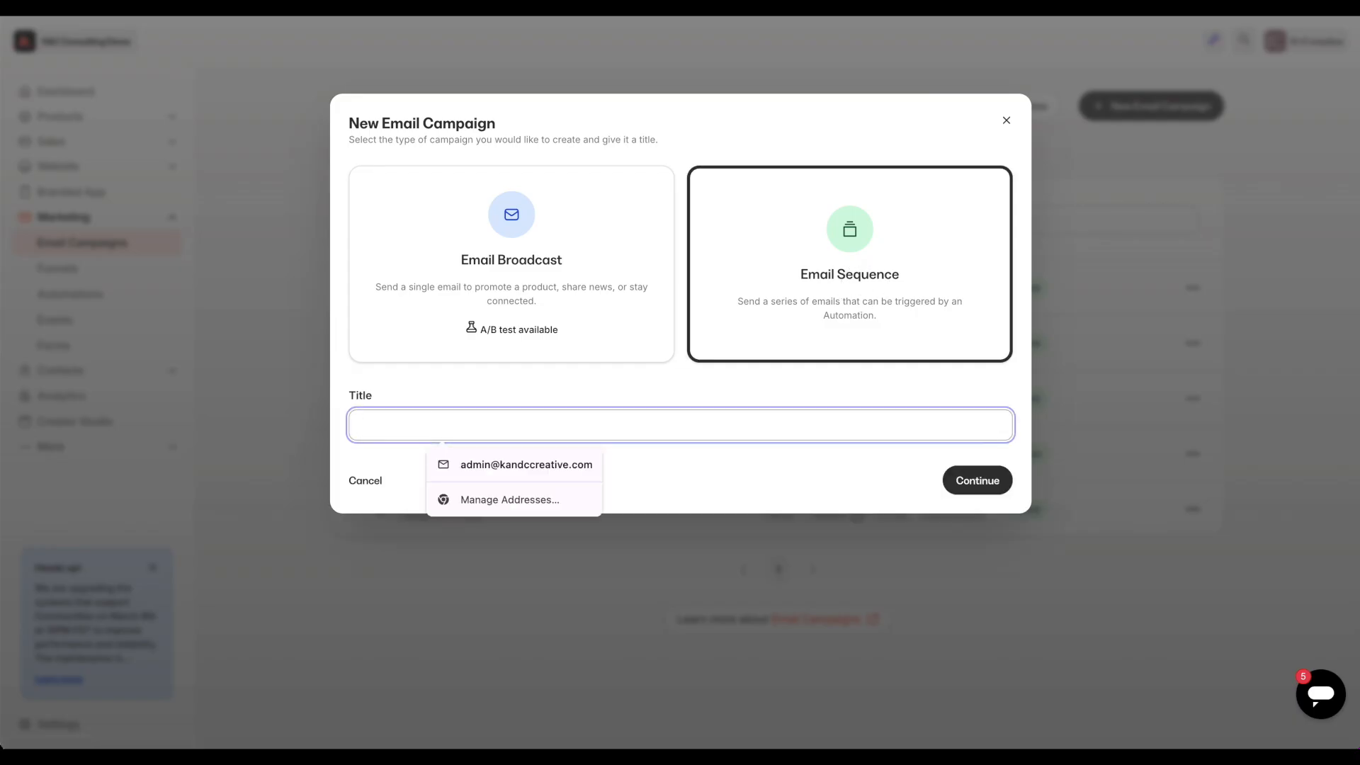
type("Test seq")
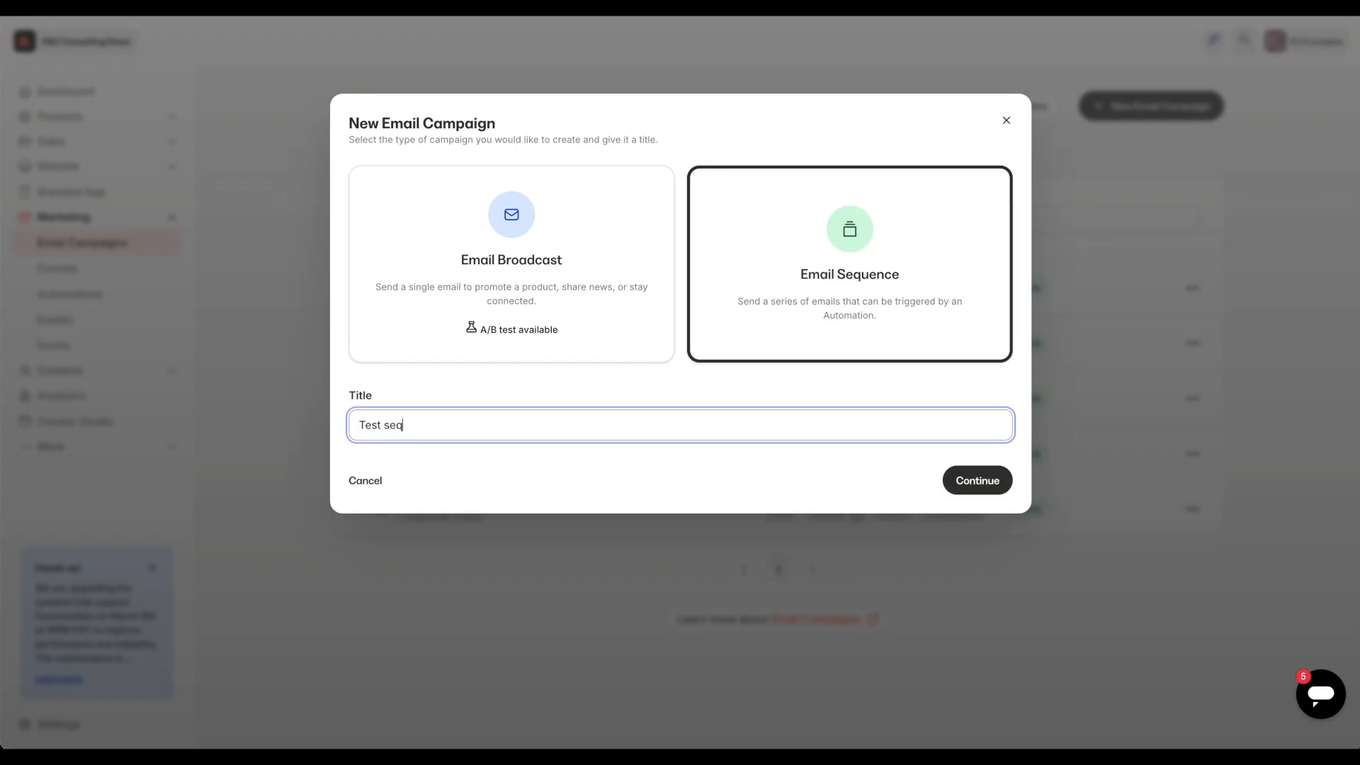
type("uence")
left_click(978, 484)
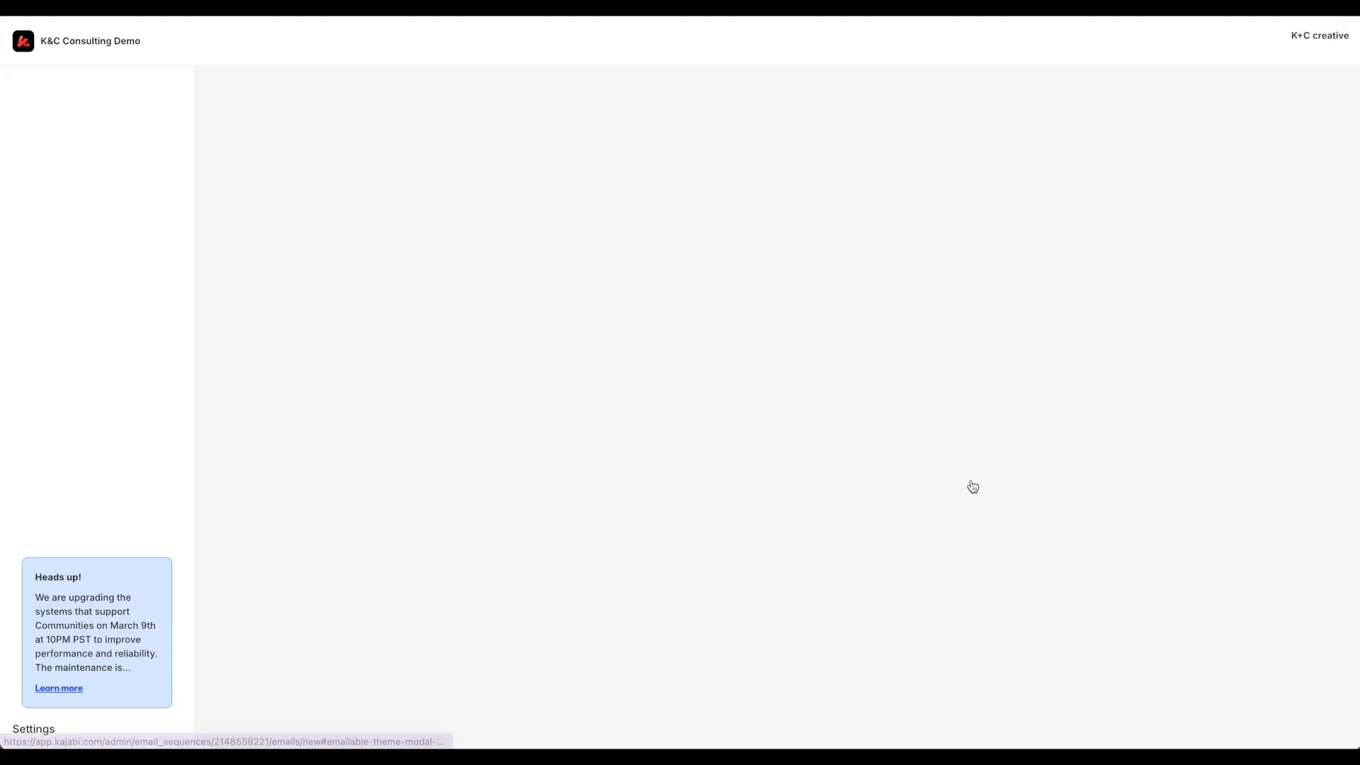
scroll(946, 475, "down", 3)
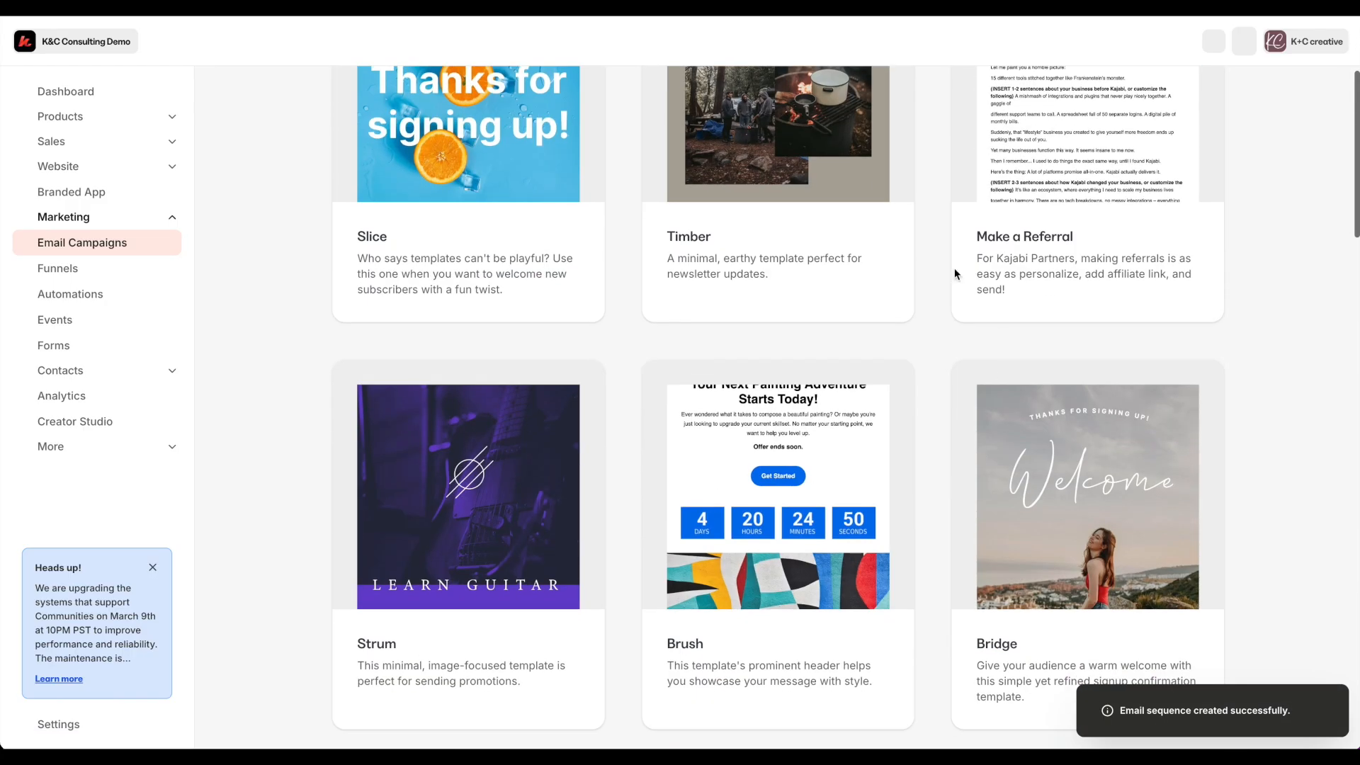
scroll(989, 444, "down", 4)
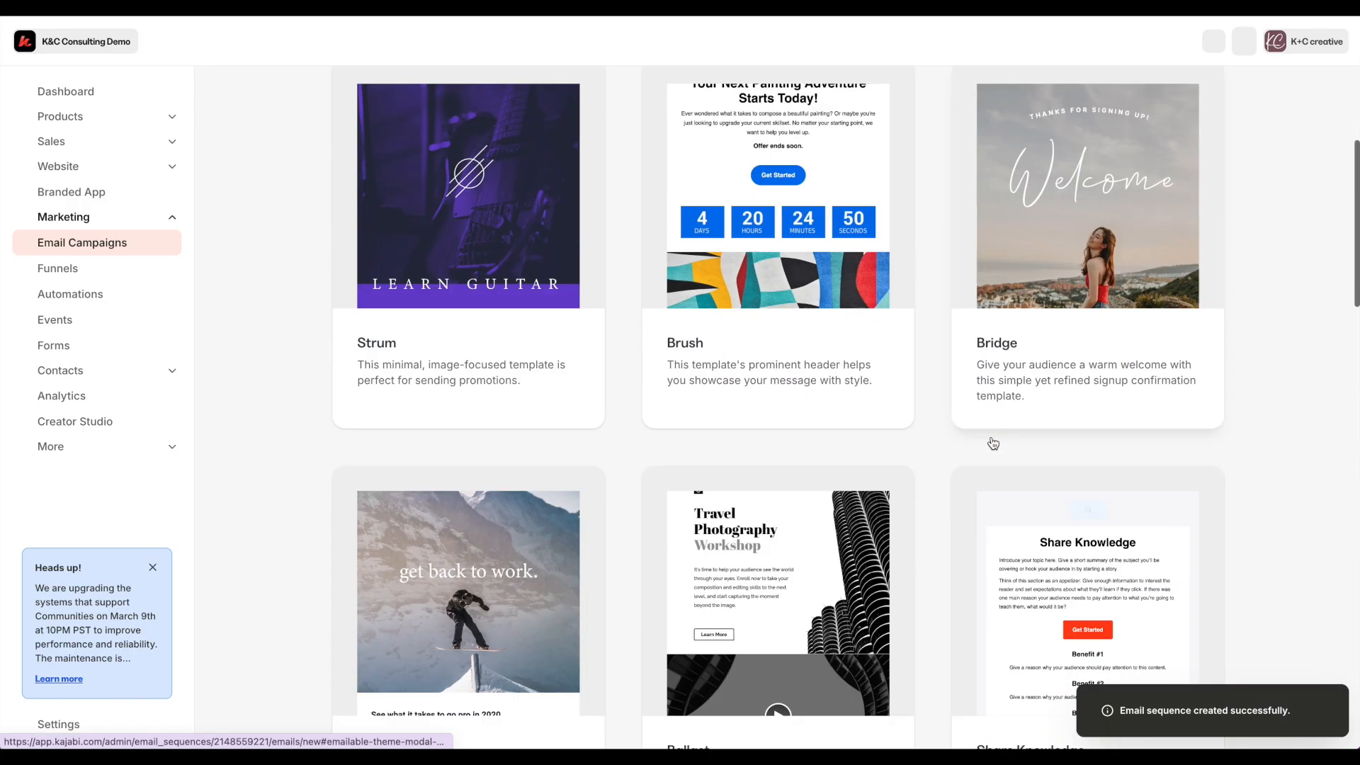
scroll(991, 442, "down", 4)
scroll(990, 443, "down", 2)
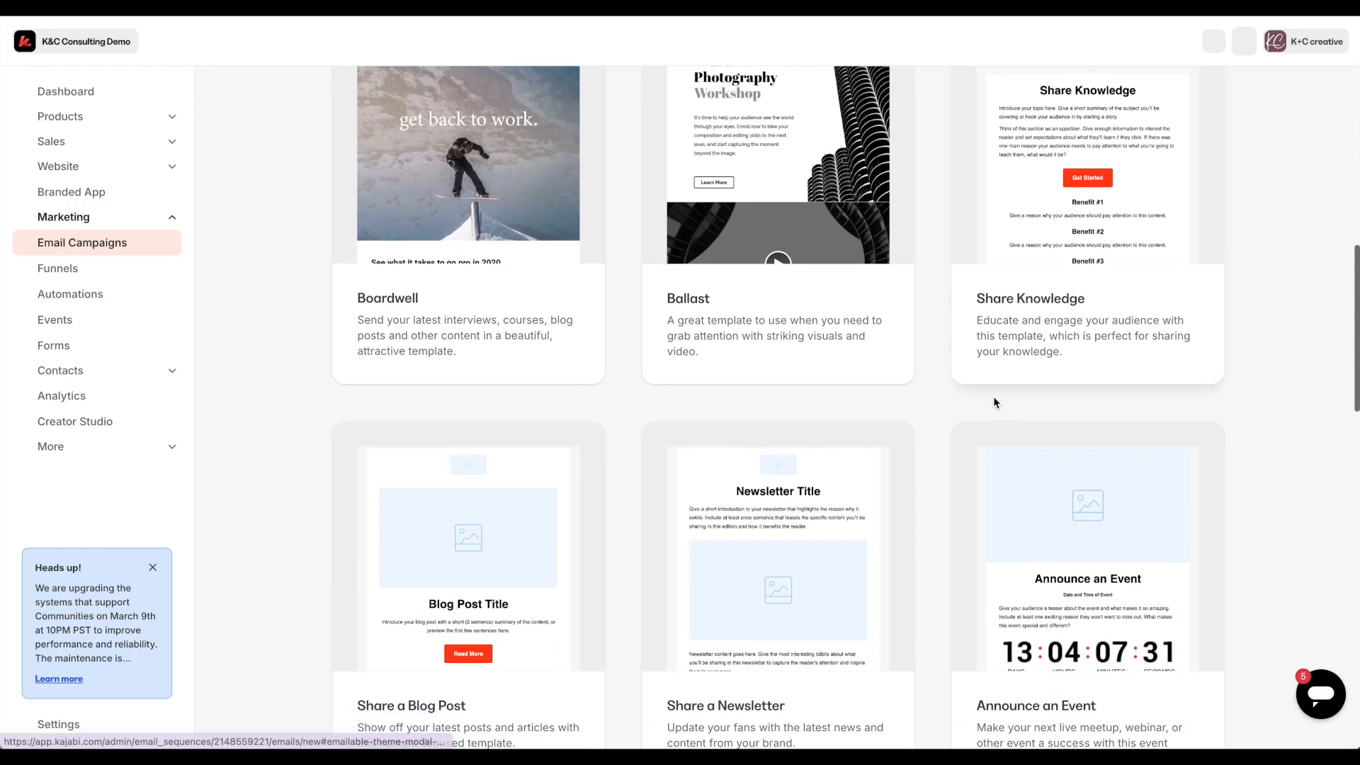
scroll(994, 397, "down", 3)
scroll(467, 393, "down", 2)
scroll(514, 420, "up", 1)
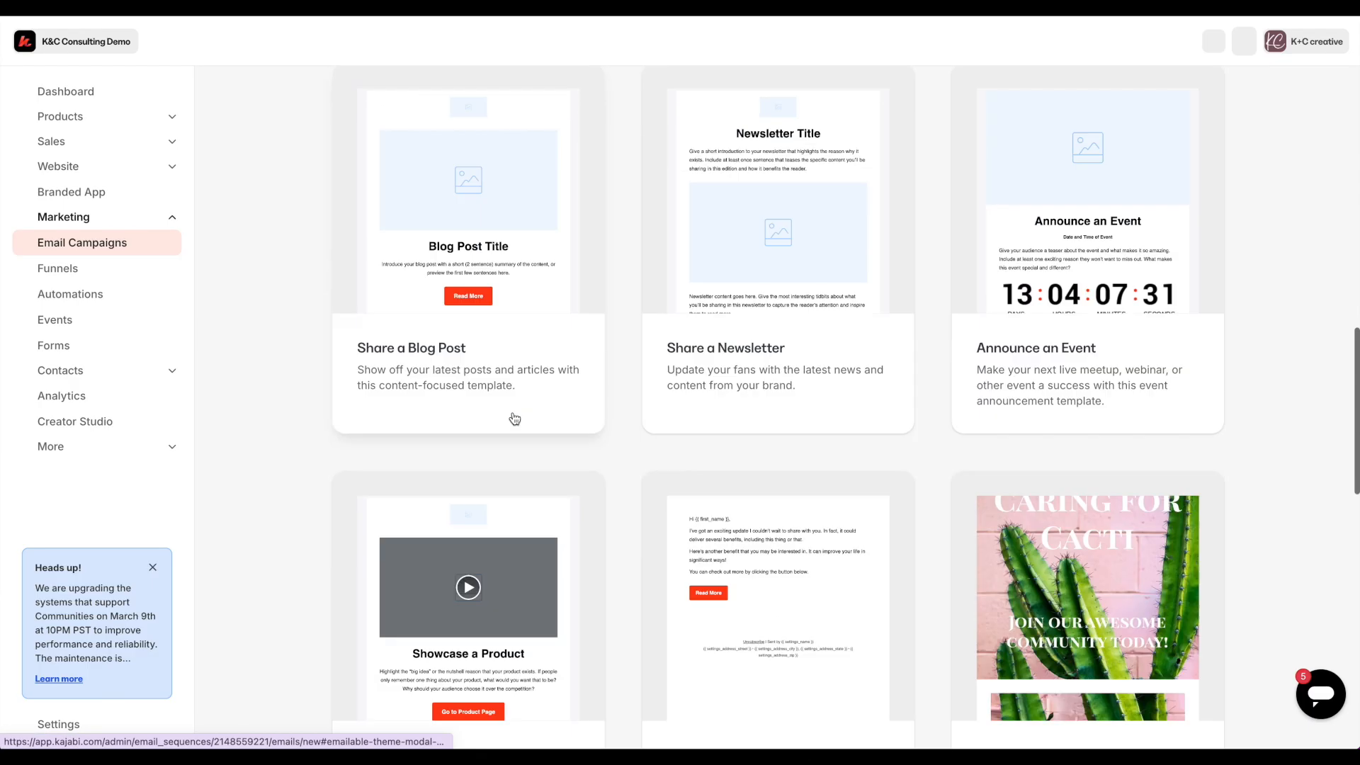
scroll(515, 420, "up", 10)
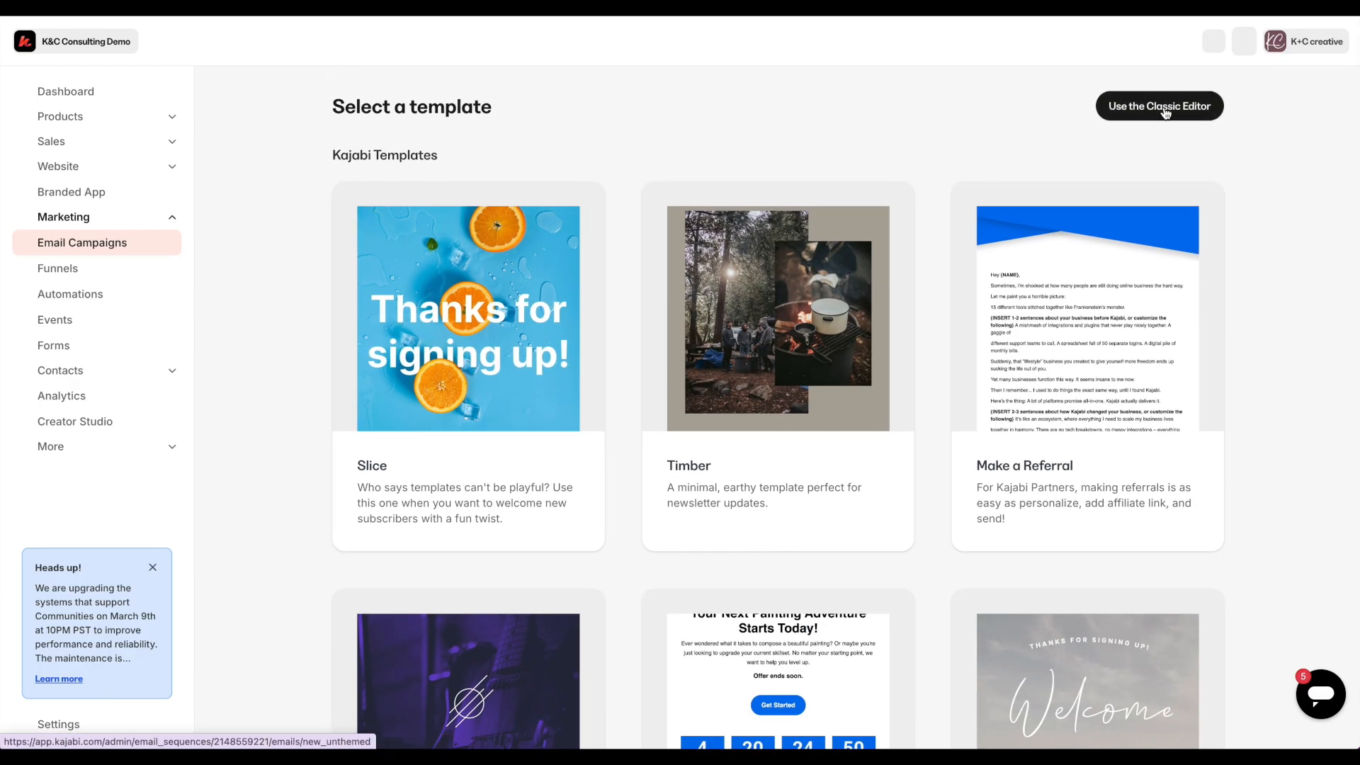
- Skip the template gallery and write the first email in the Classic Editor
left_click(1165, 113)
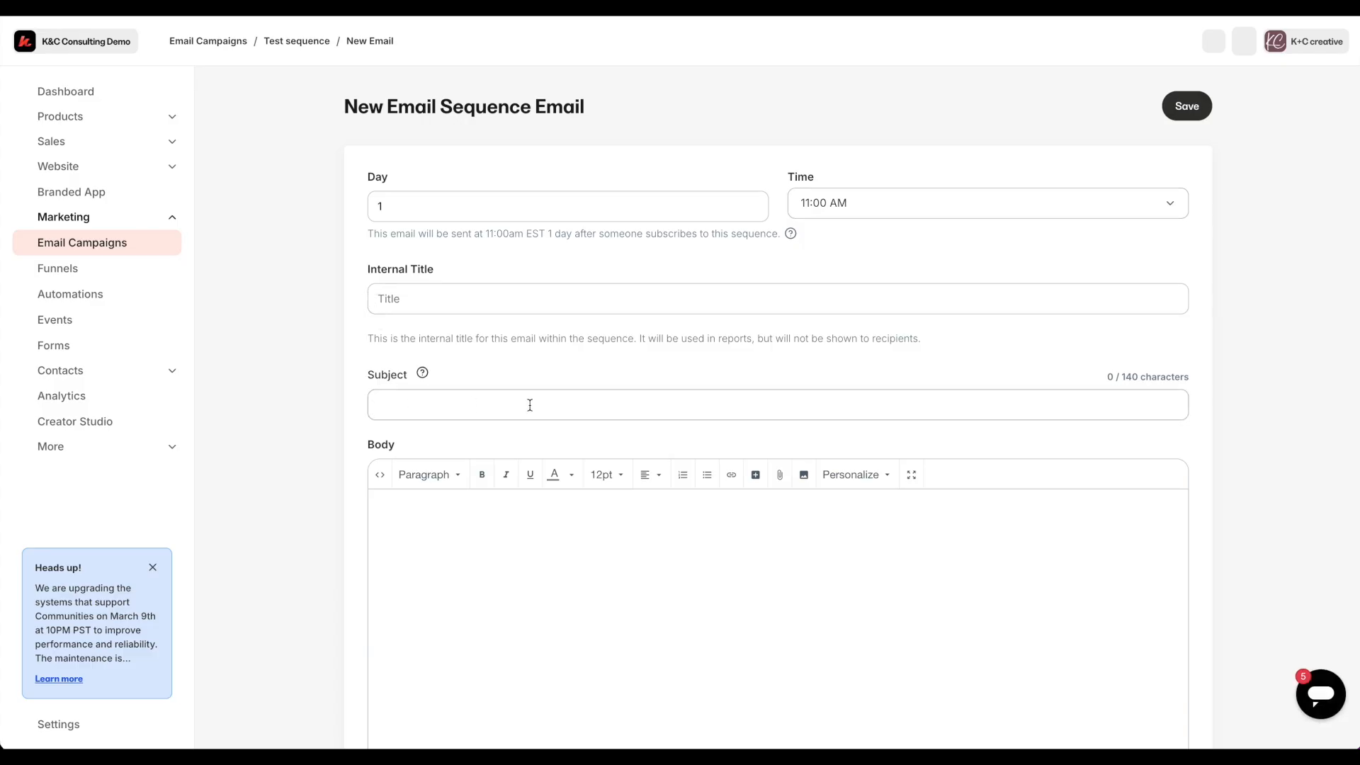
- Set the first email's send Day to 0 so it goes out immediately on subscribe
left_click(383, 206)
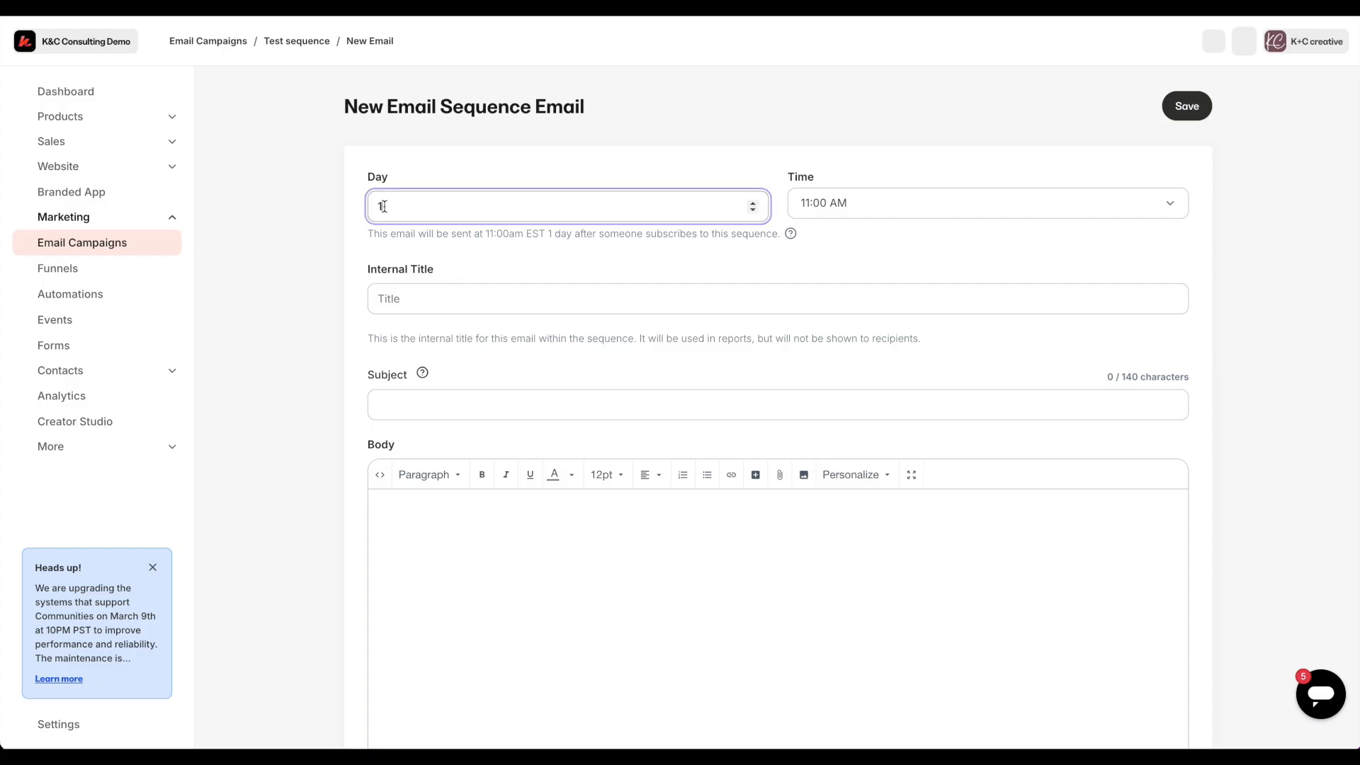
key("BackSpace")
type("0")
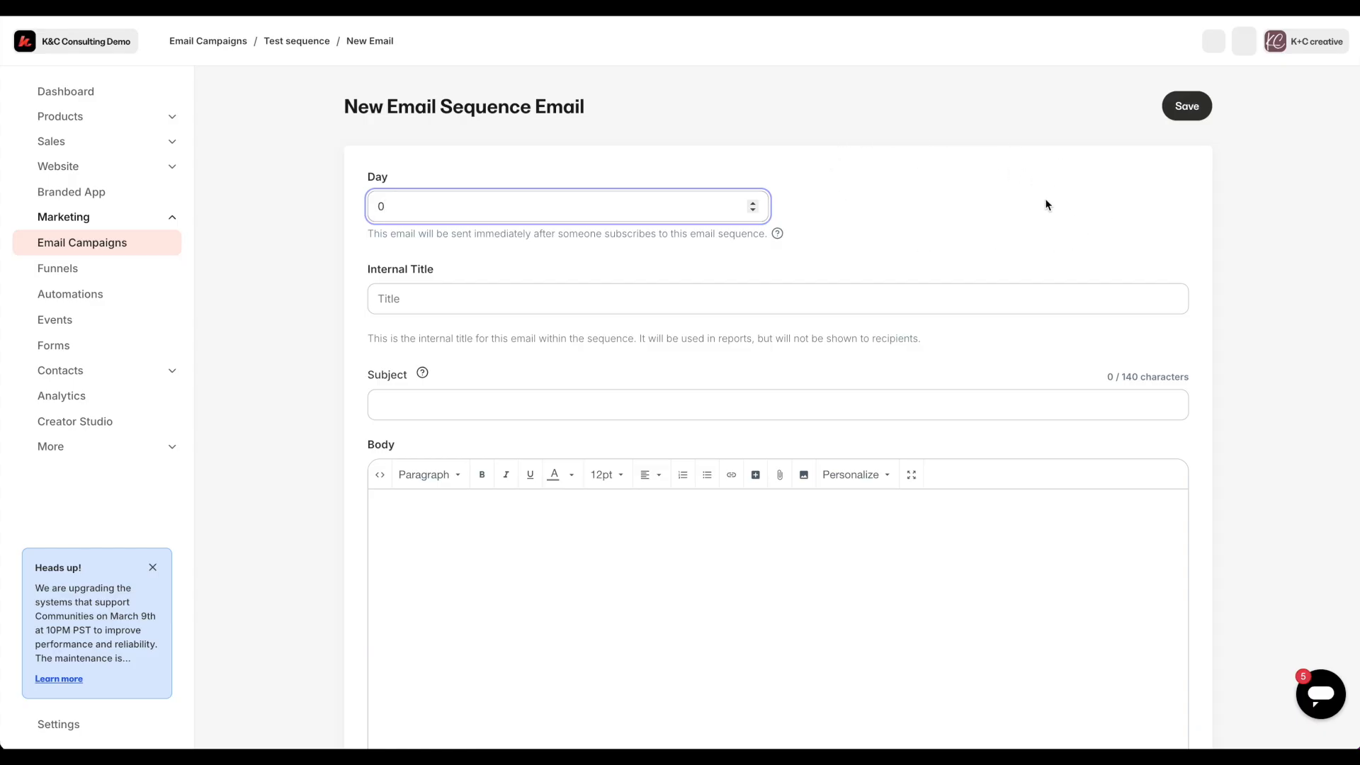
key("BackSpace")
type("1")
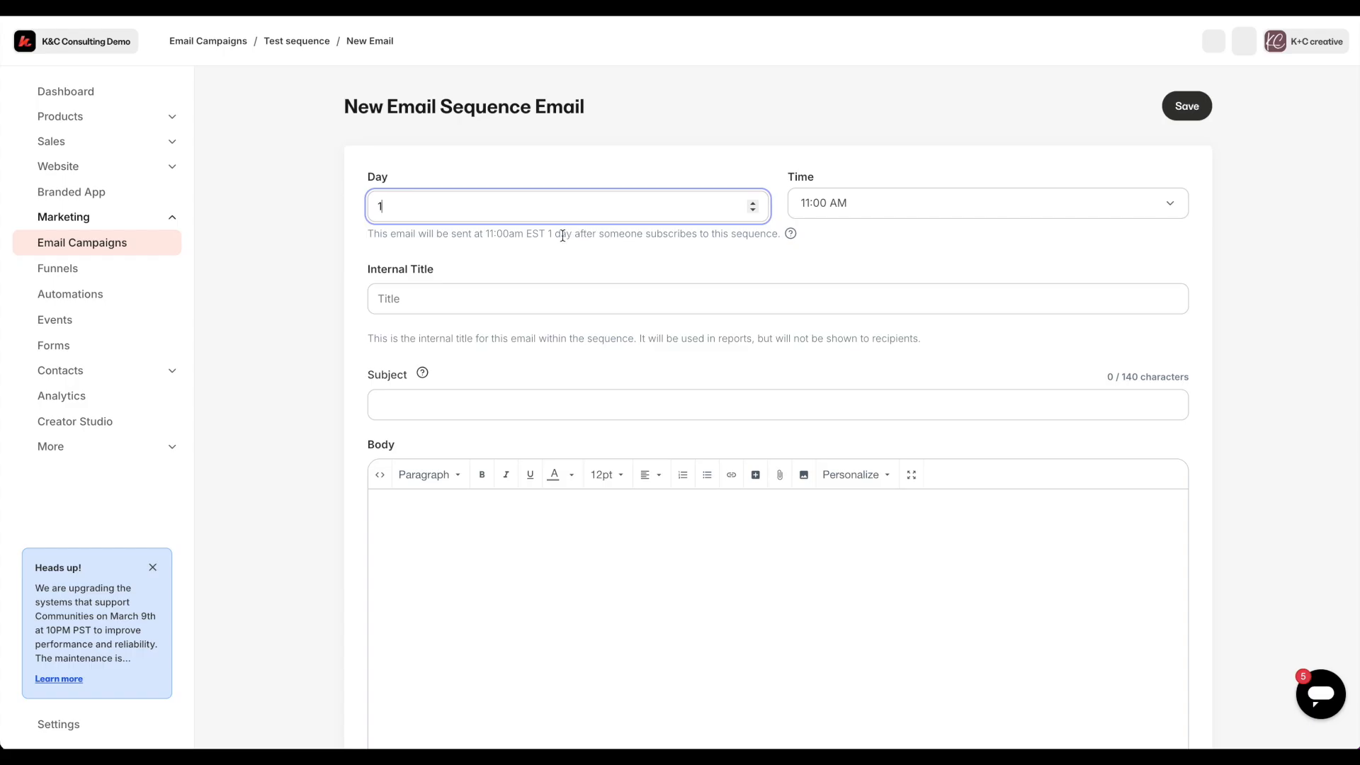
left_click_drag(563, 235, 454, 235)
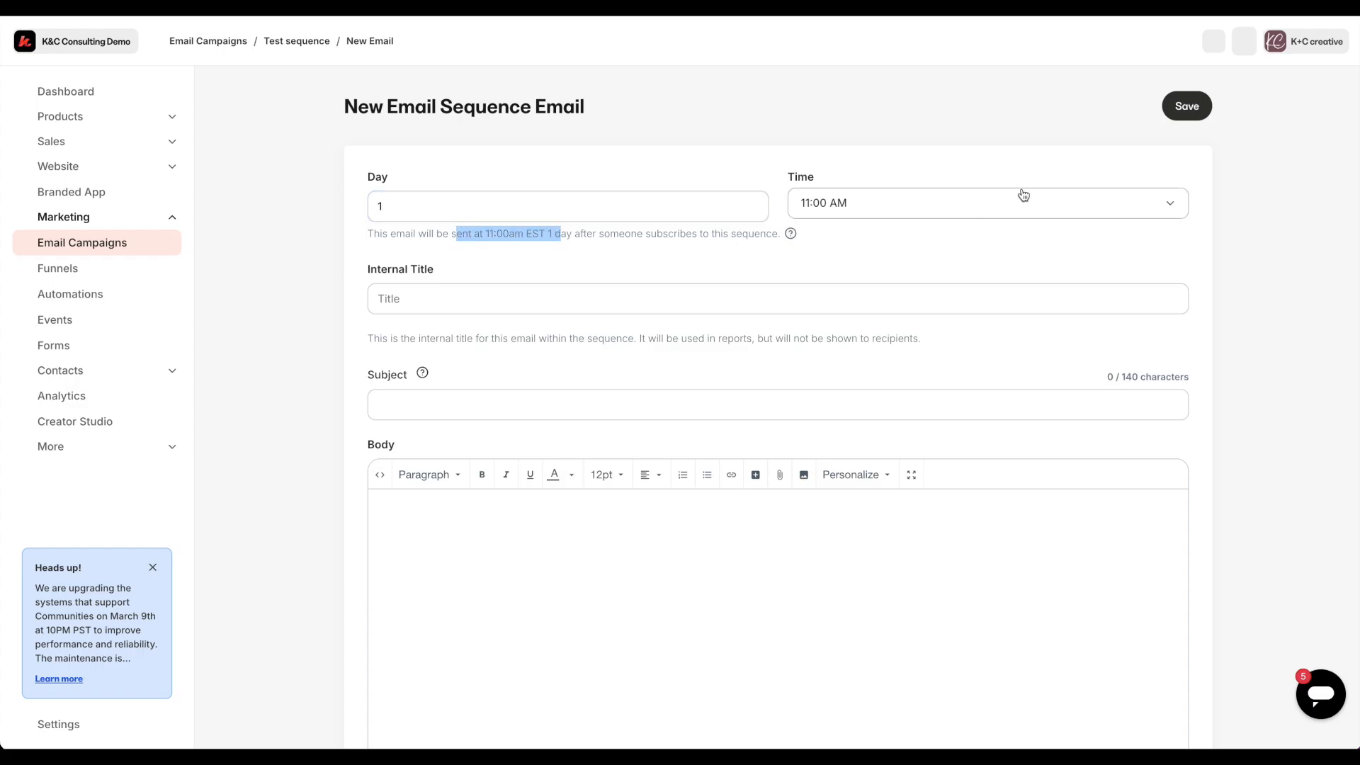
left_click(403, 207)
key("BackSpace")
type("0")
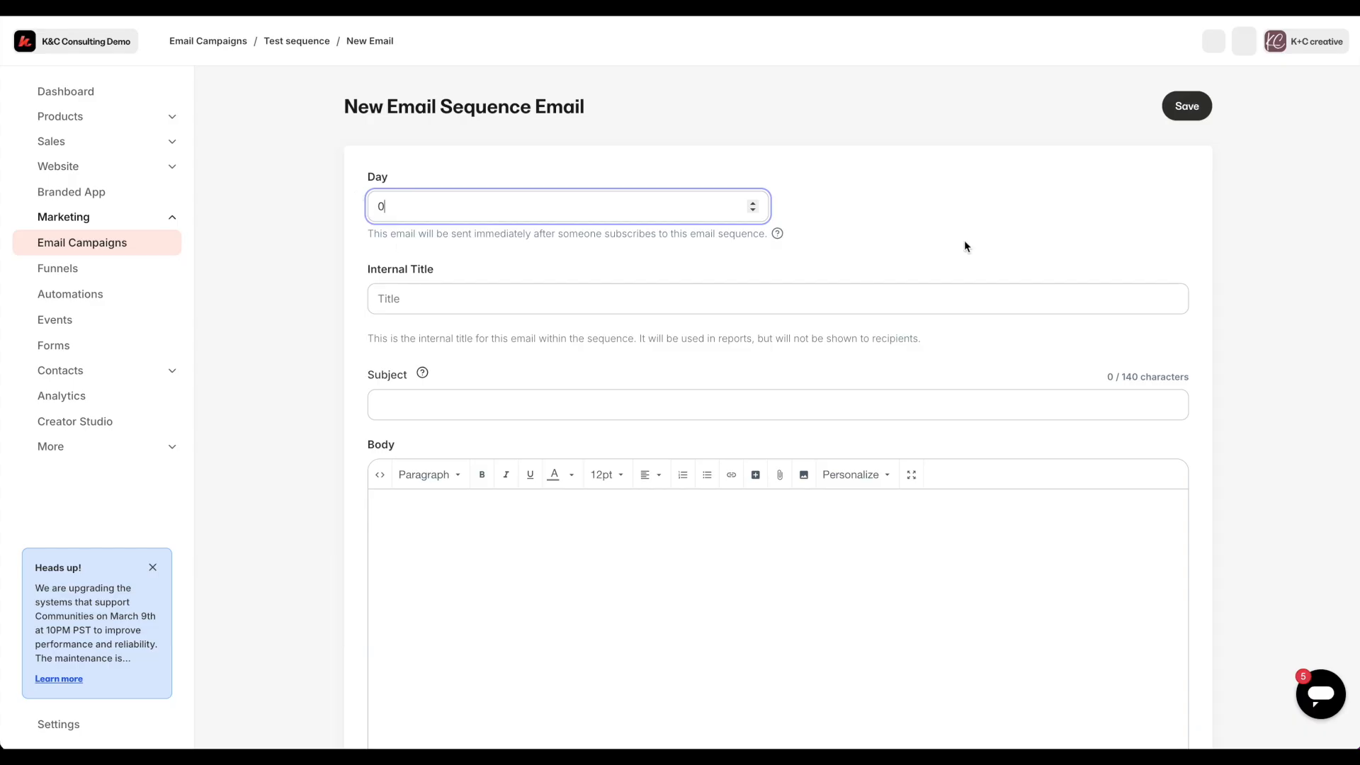
left_click(398, 305)
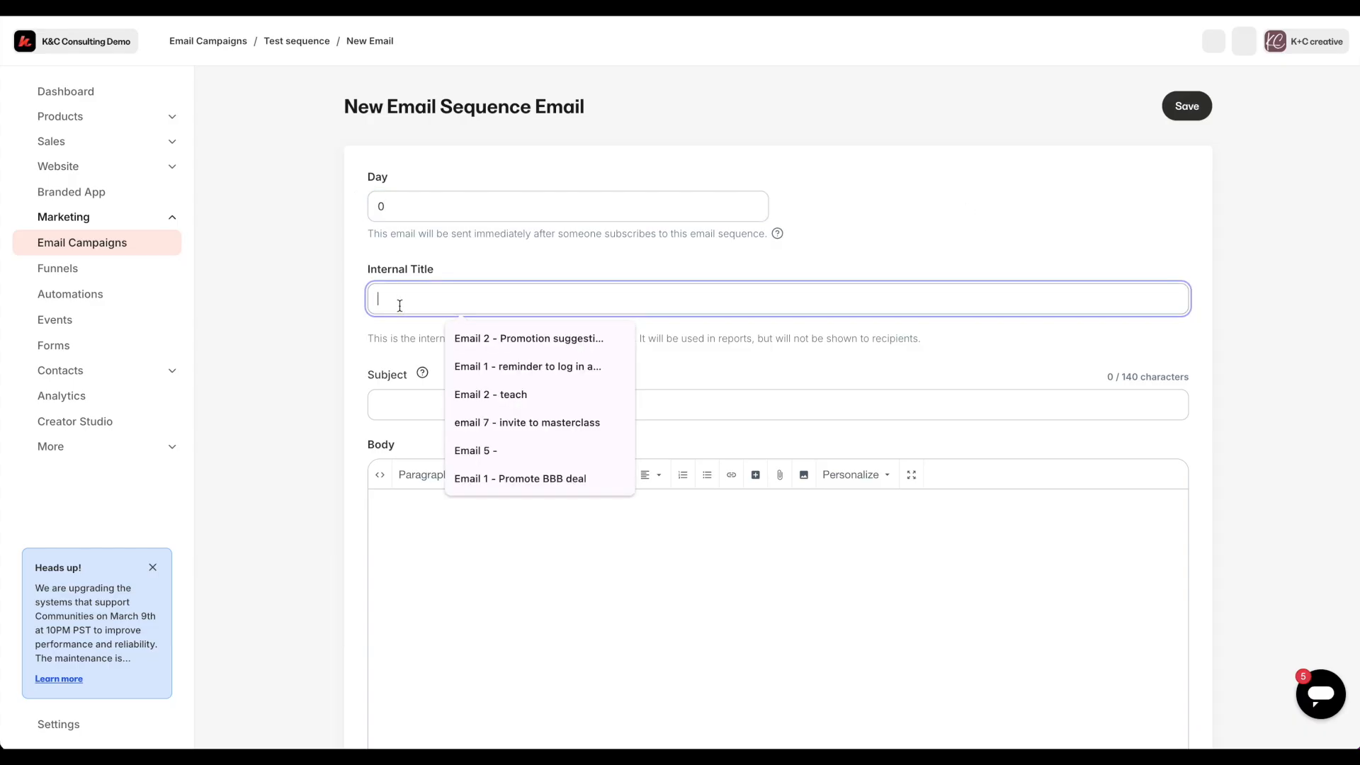
type("email 1")
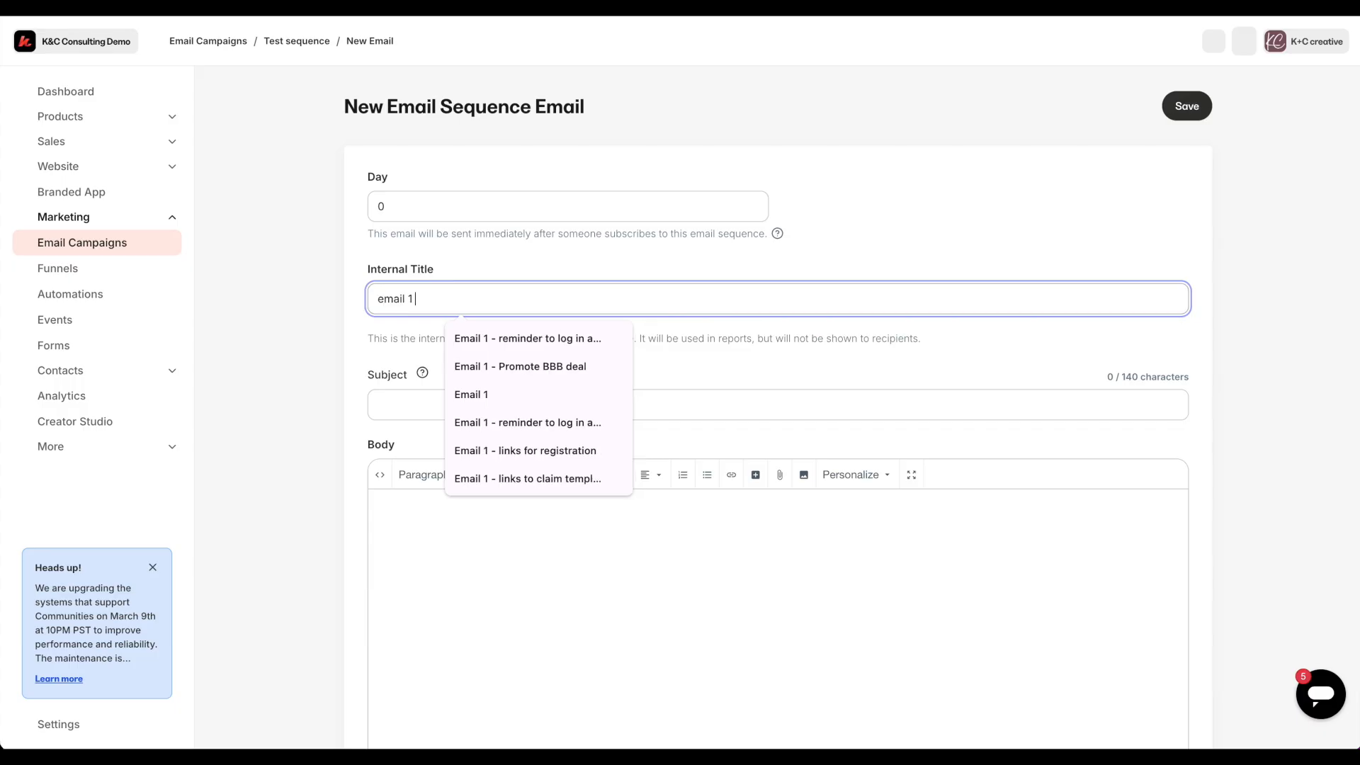
type(" - educat")
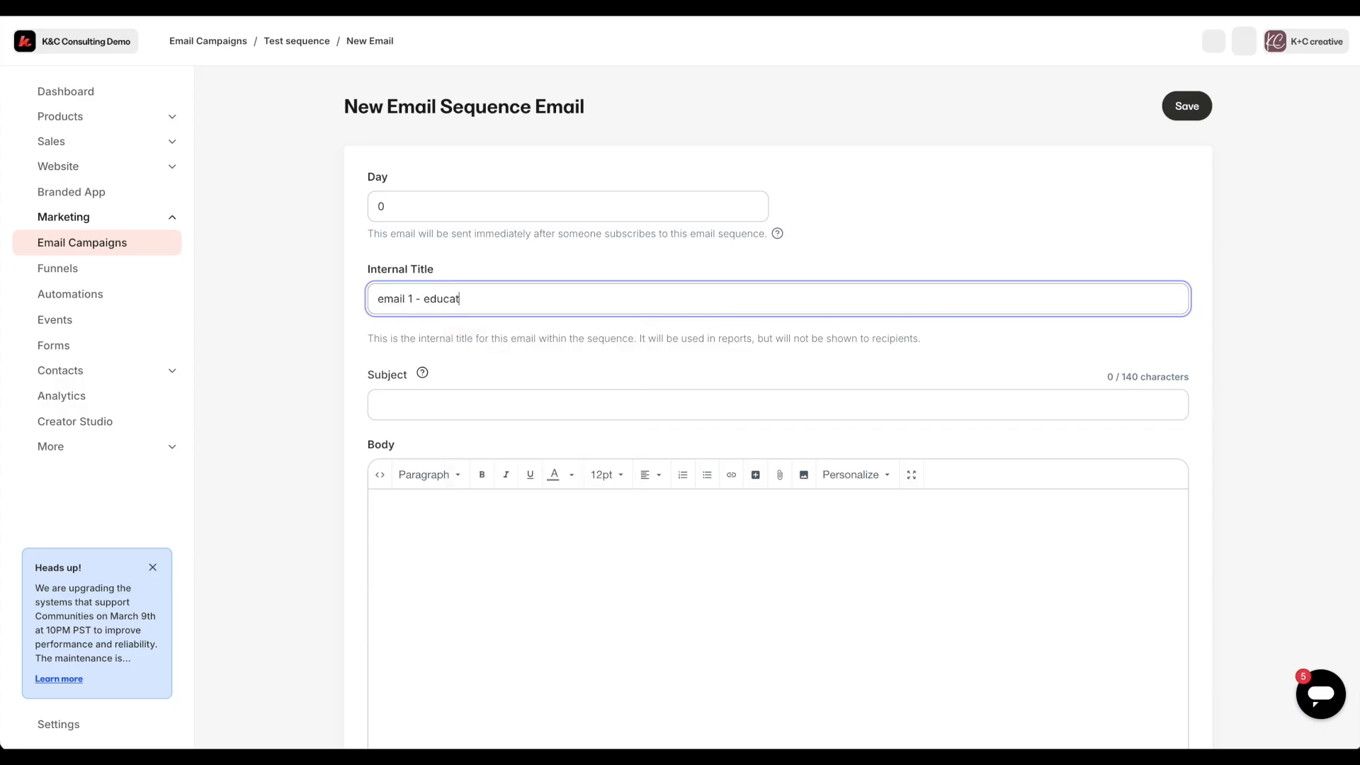
type("ion [C")
type("TA do")
type("wnload freeb")
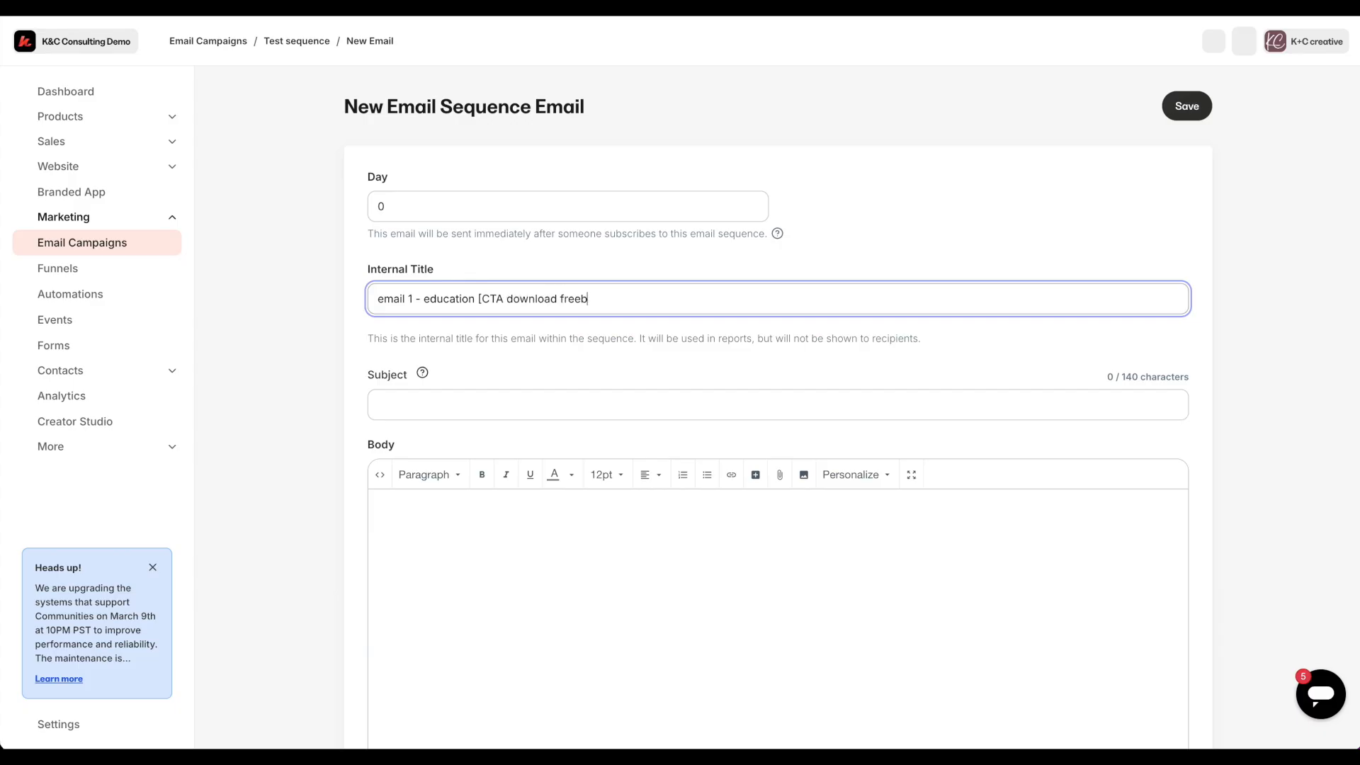
type("ie")
- Make the internal title 'email 1 - education on [CTA download freebie]' and move to Subject
left_click(477, 298)
type("on")
left_click(385, 407)
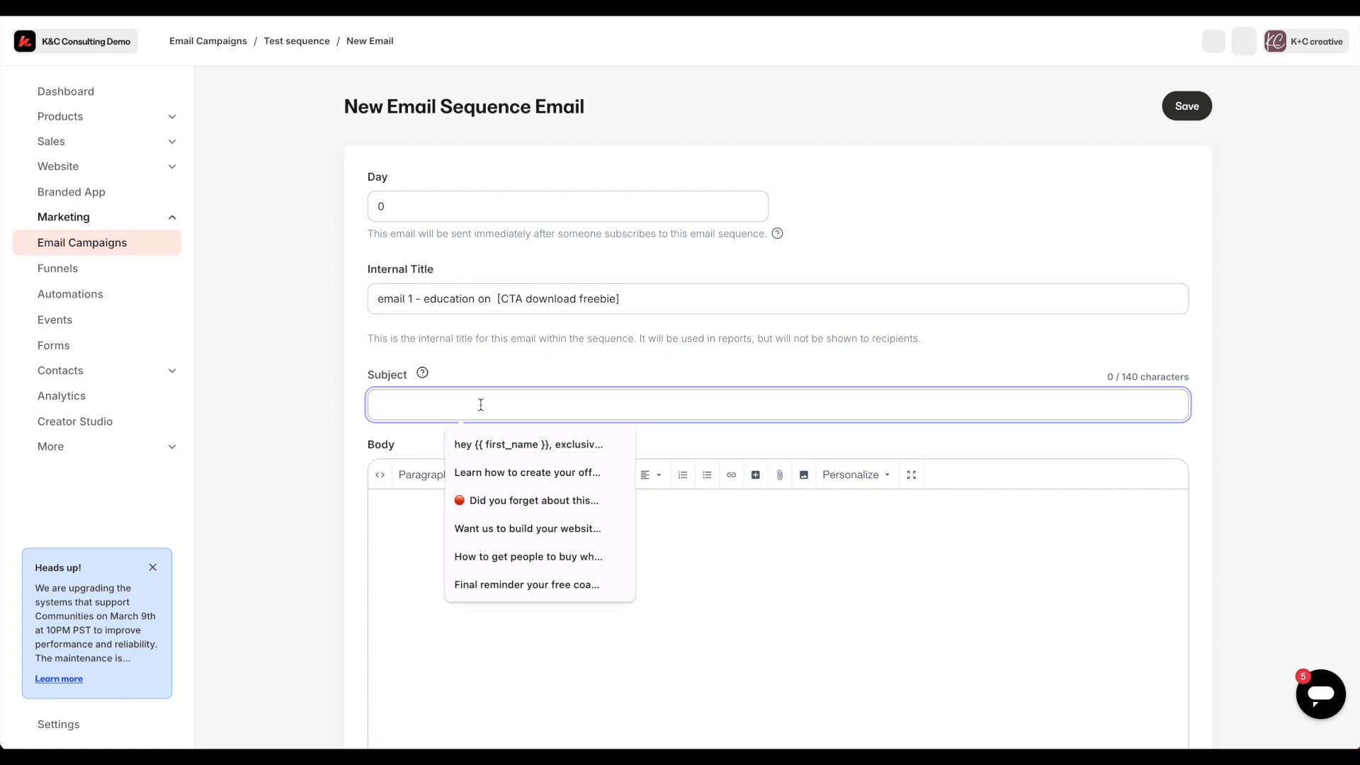
- Fill the subject 'test email' and body text after the validation error, then save the email
left_click(430, 532)
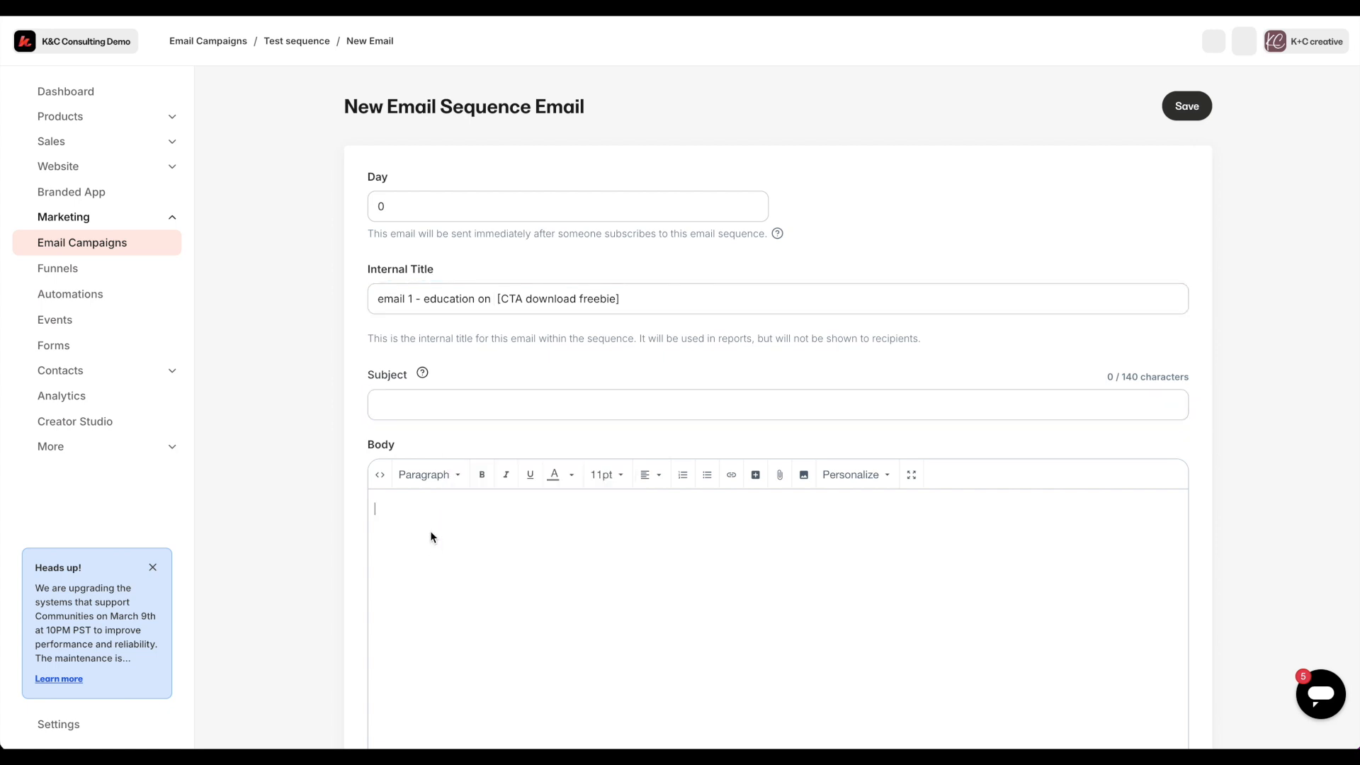
scroll(458, 516, "down", 2)
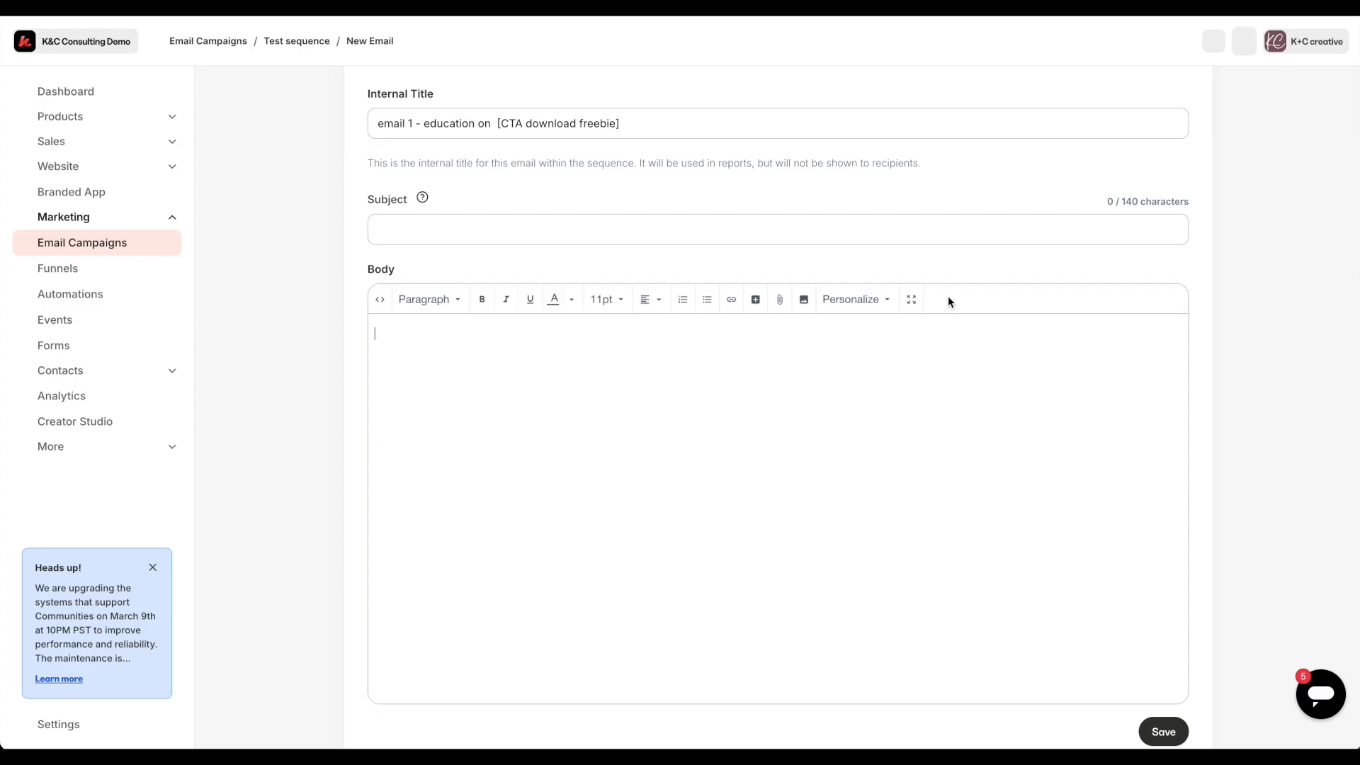
left_click(1163, 732)
left_click(519, 219)
type("te")
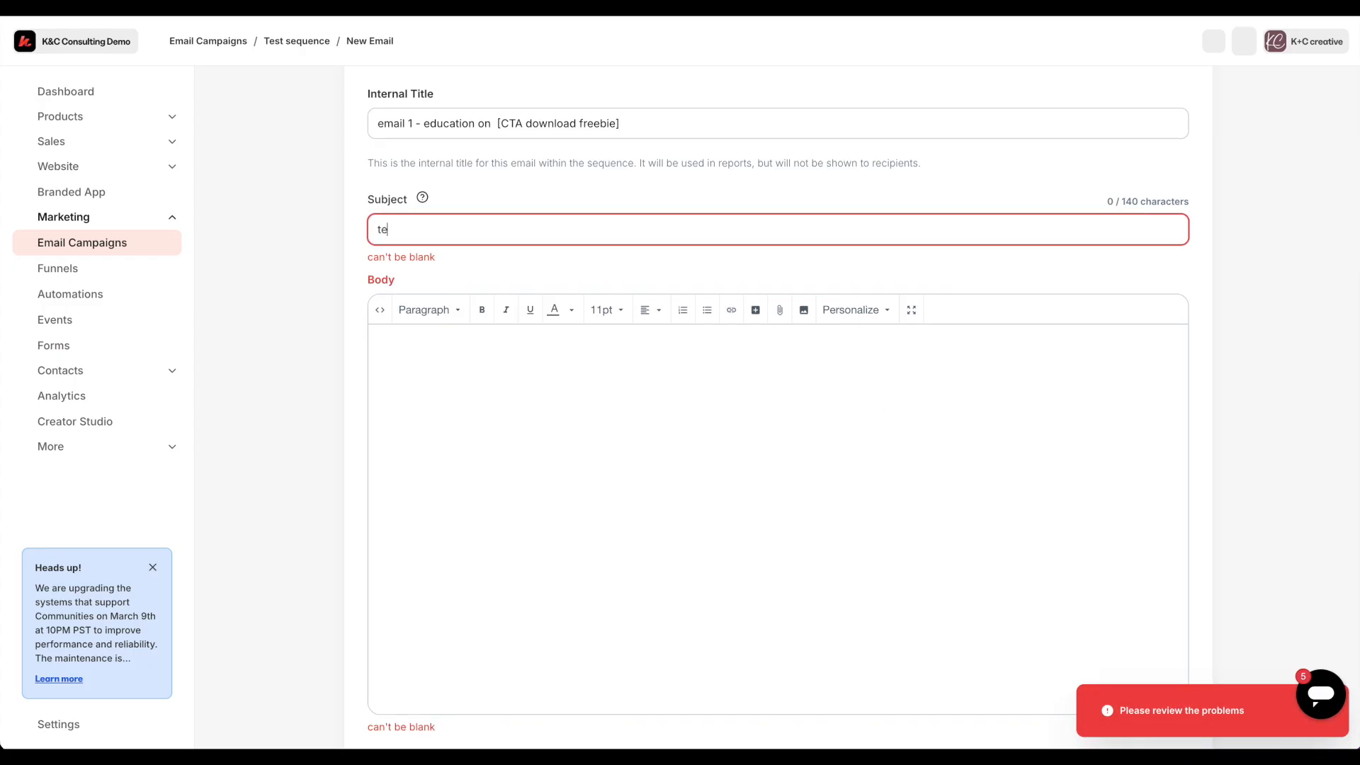
type("st email")
left_click(495, 339)
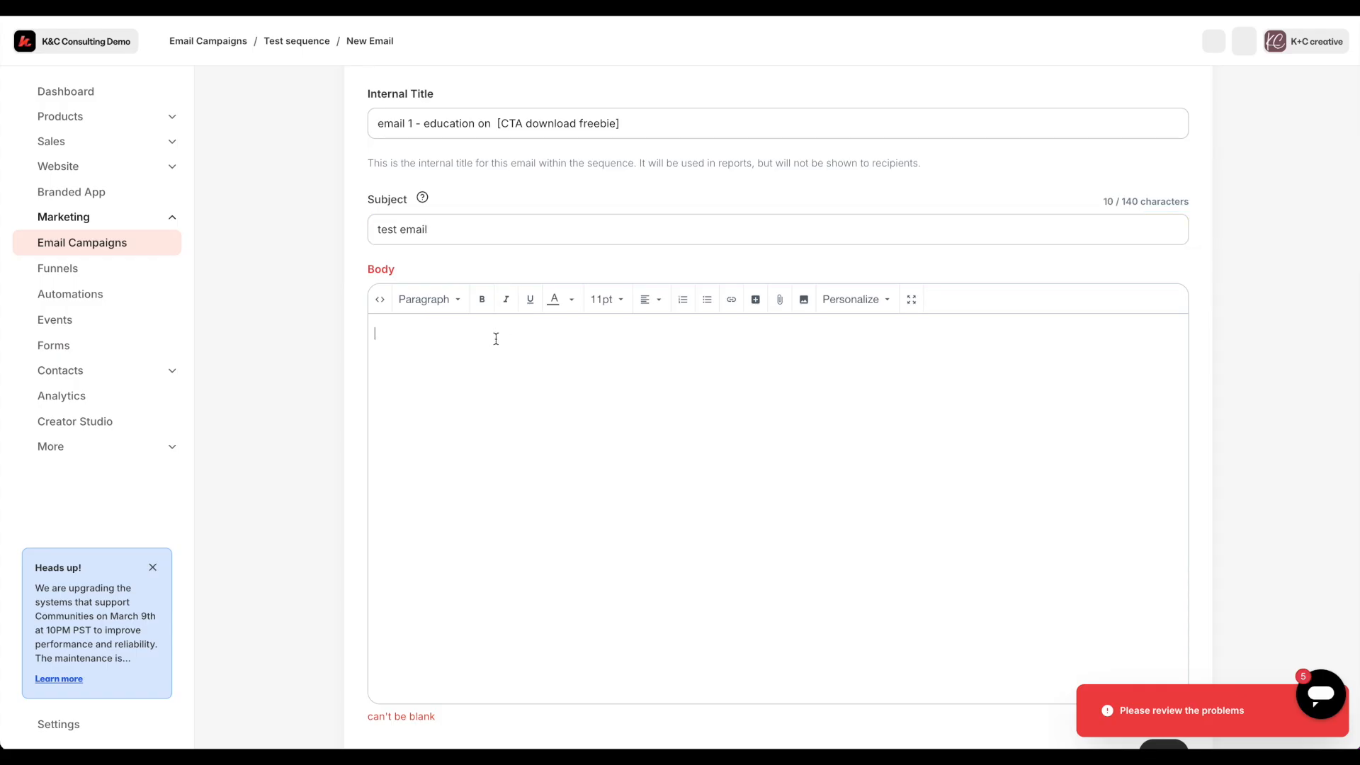
type("test ema")
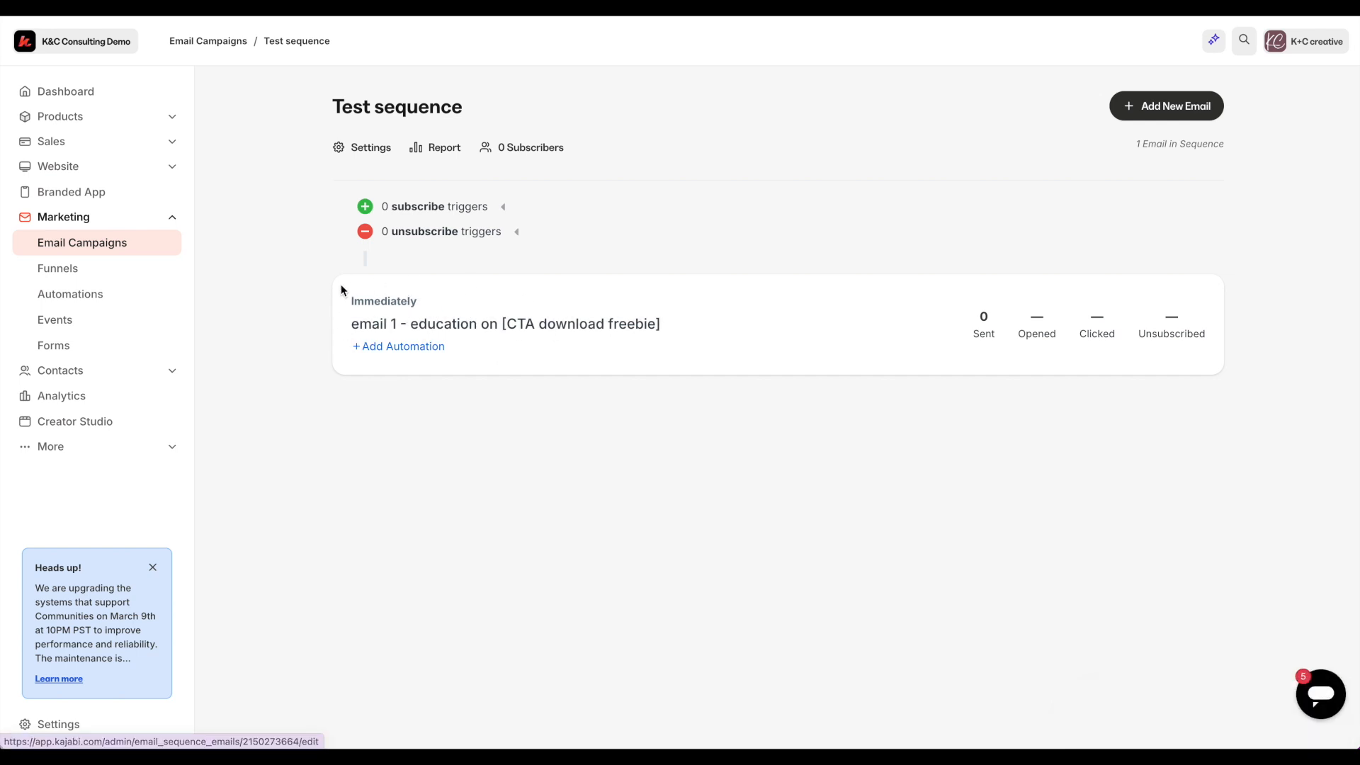
- Add a second email to Test sequence and browse templates to Showcase a Product
left_click(1161, 108)
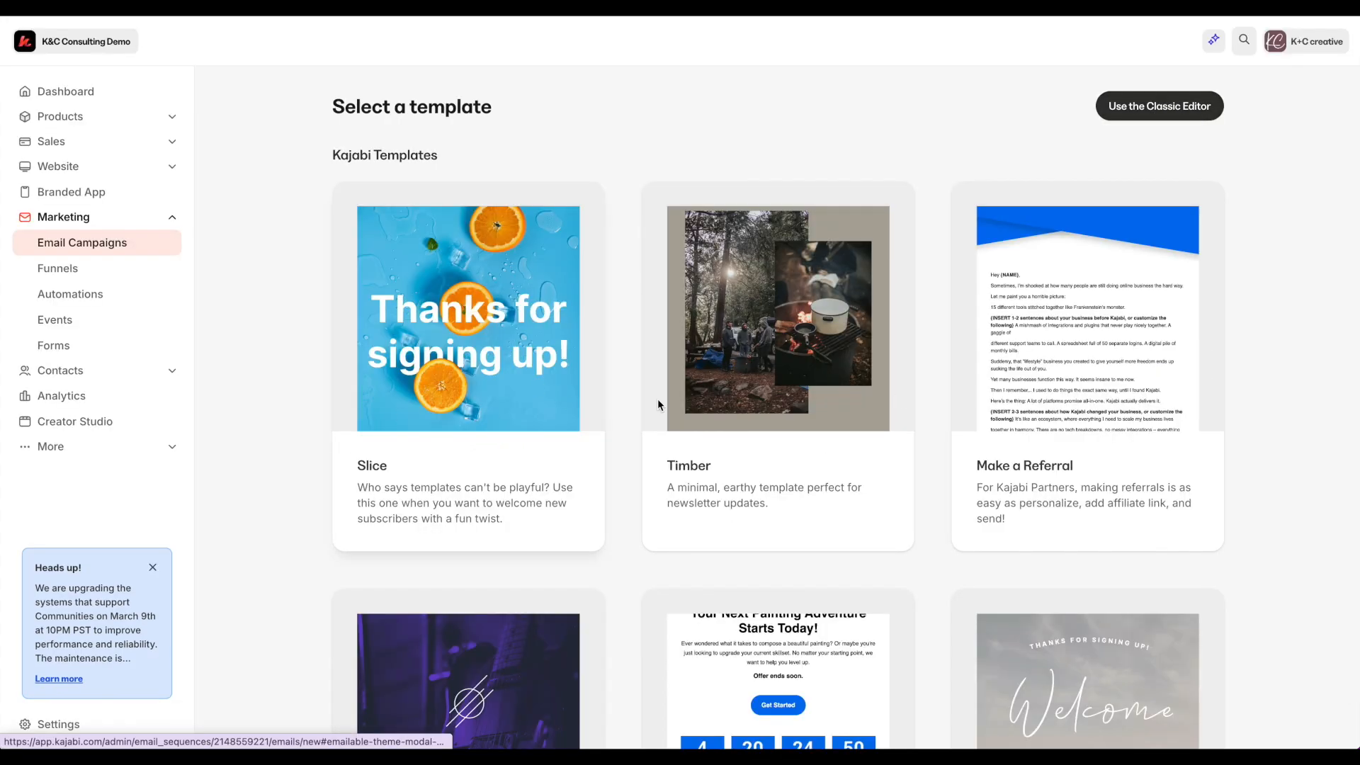
scroll(887, 382, "down", 3)
scroll(886, 382, "down", 2)
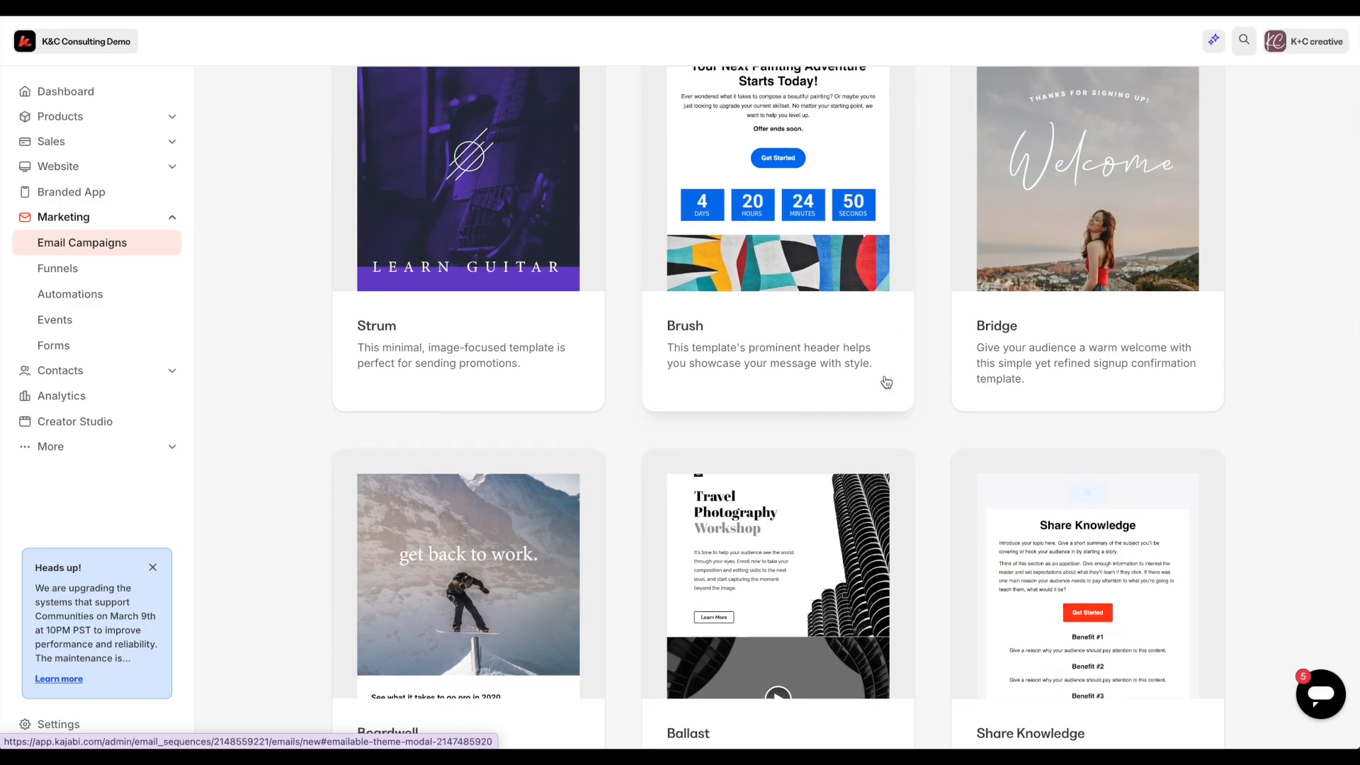
scroll(887, 382, "down", 2)
scroll(886, 381, "down", 3)
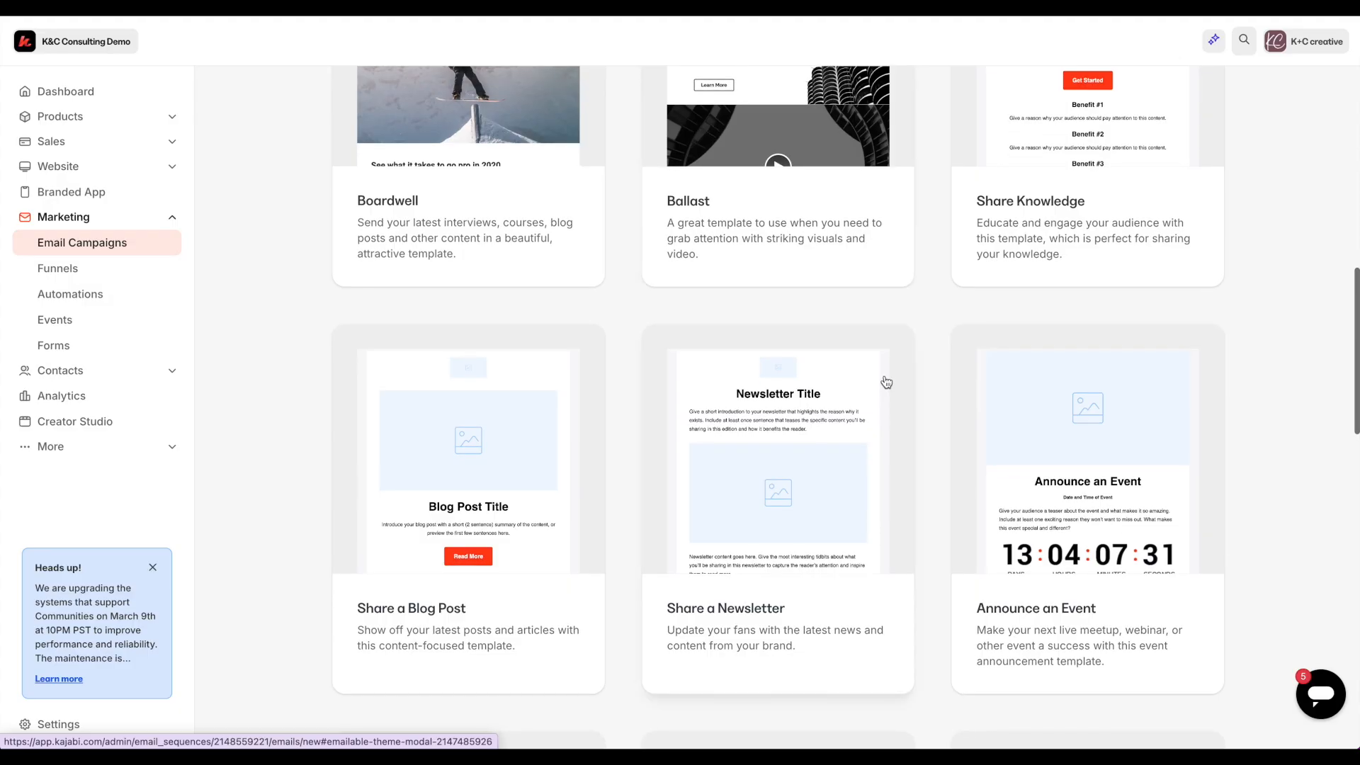
scroll(887, 382, "down", 5)
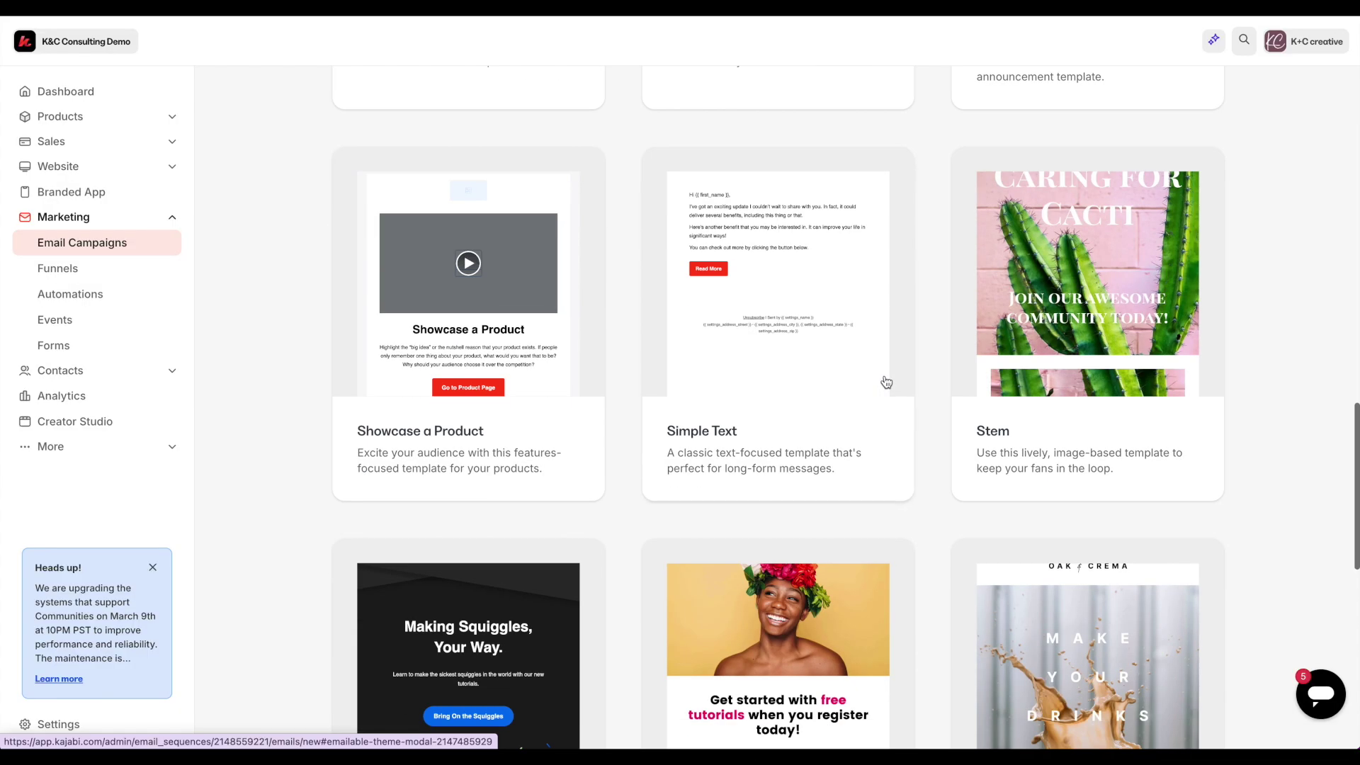
- Create 'Email 2' from the Showcase a Product template
left_click(447, 340)
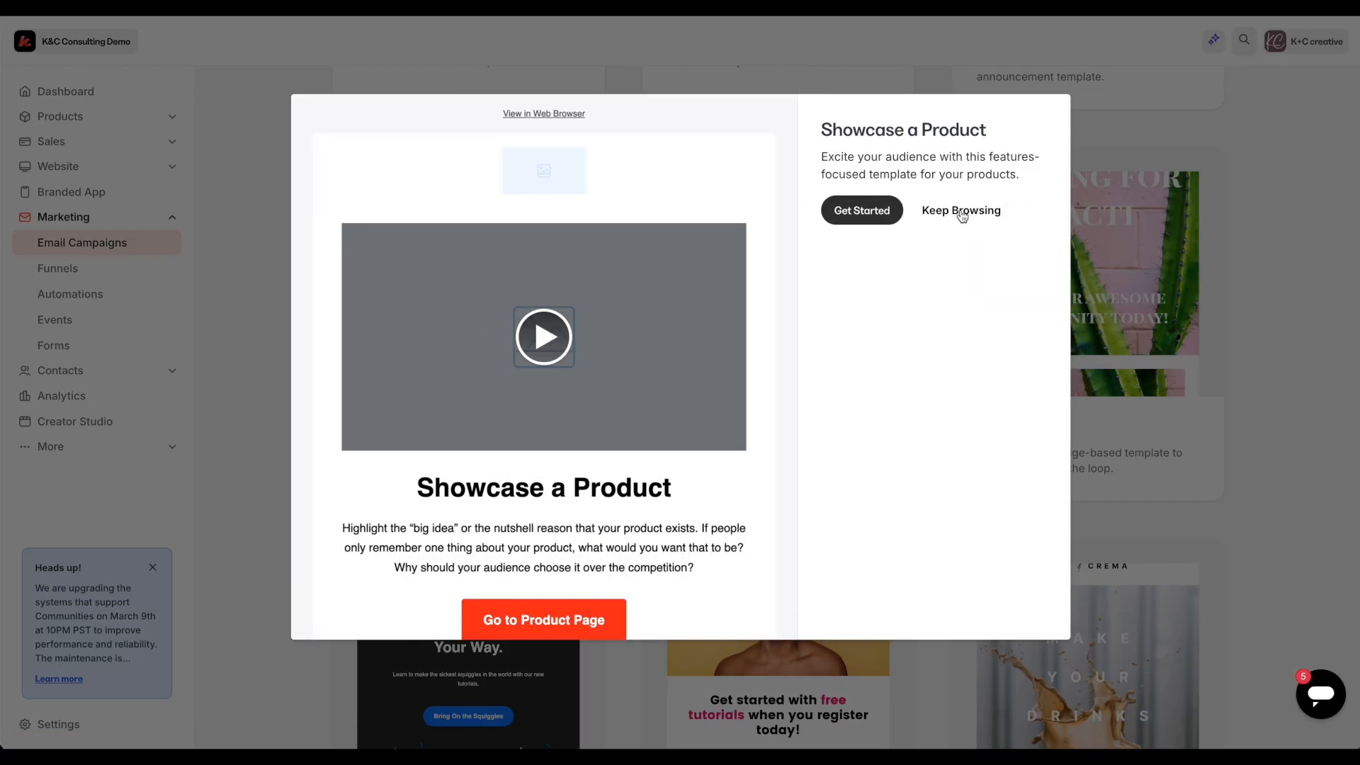
left_click(887, 212)
left_click(864, 229)
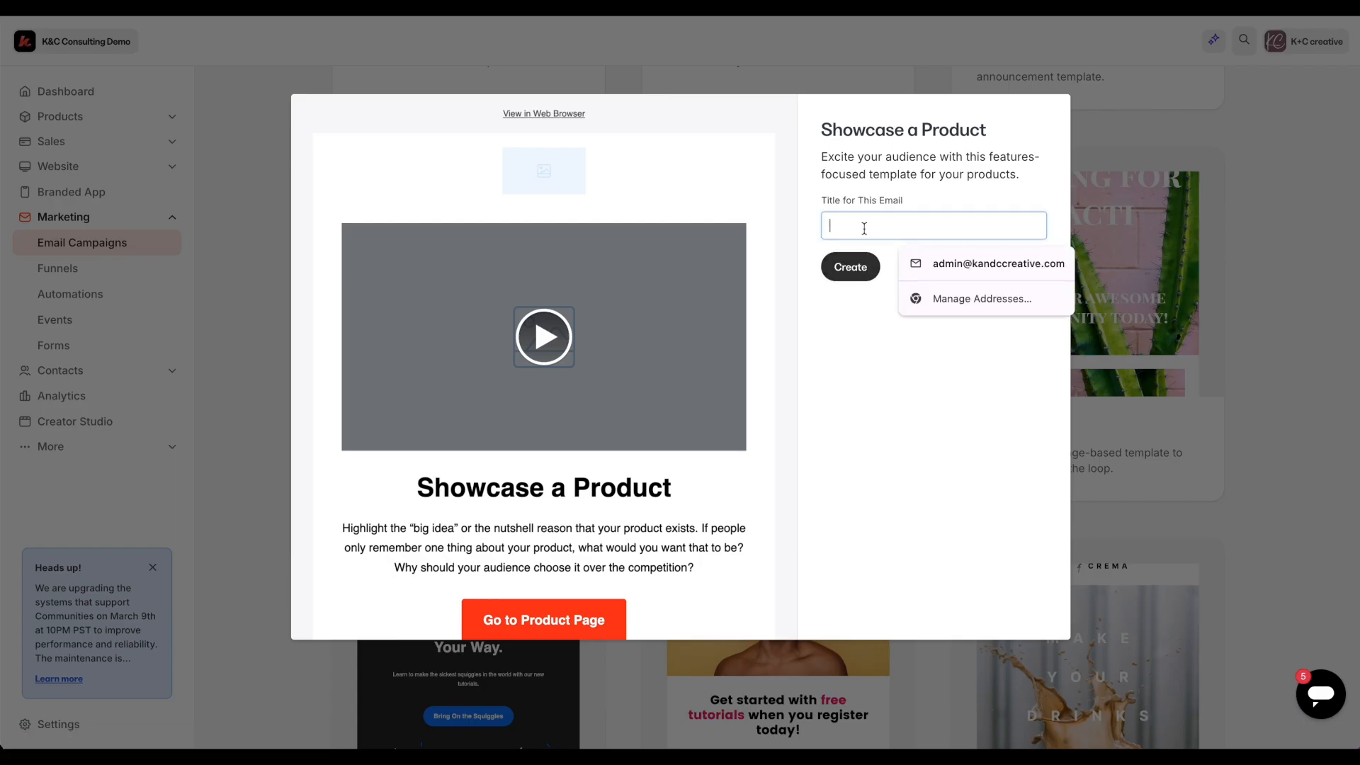
type("Email 2")
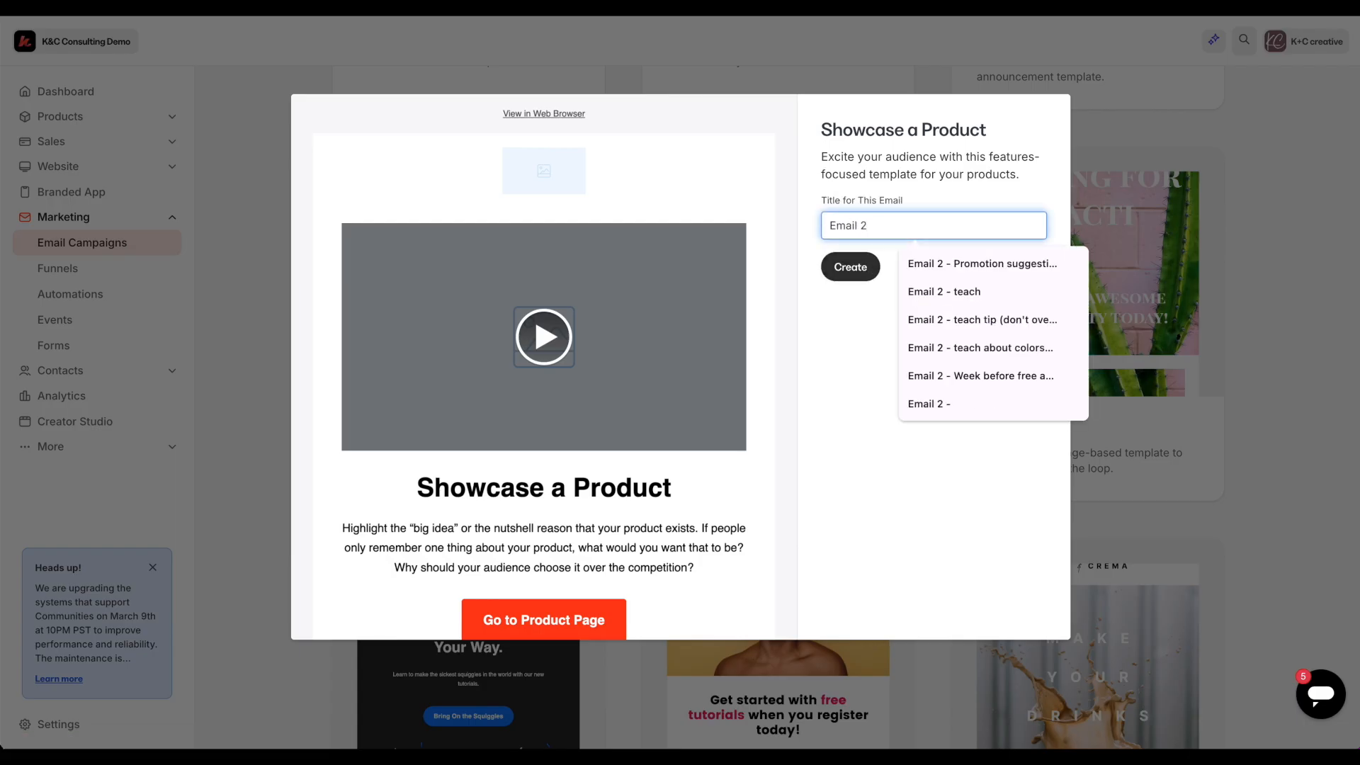
key("Return")
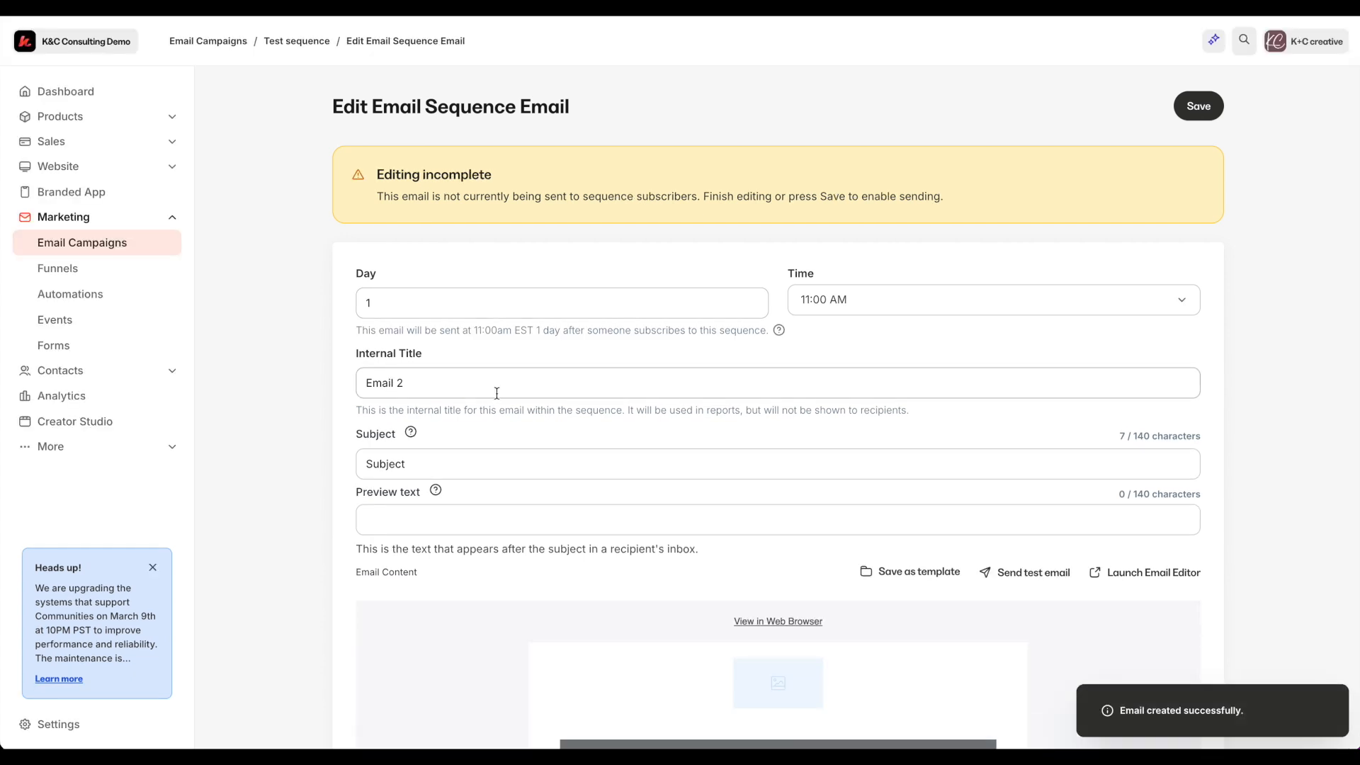
- Set Email 2's send time to 08:00 AM on day 1
left_click(814, 304)
left_click(817, 248)
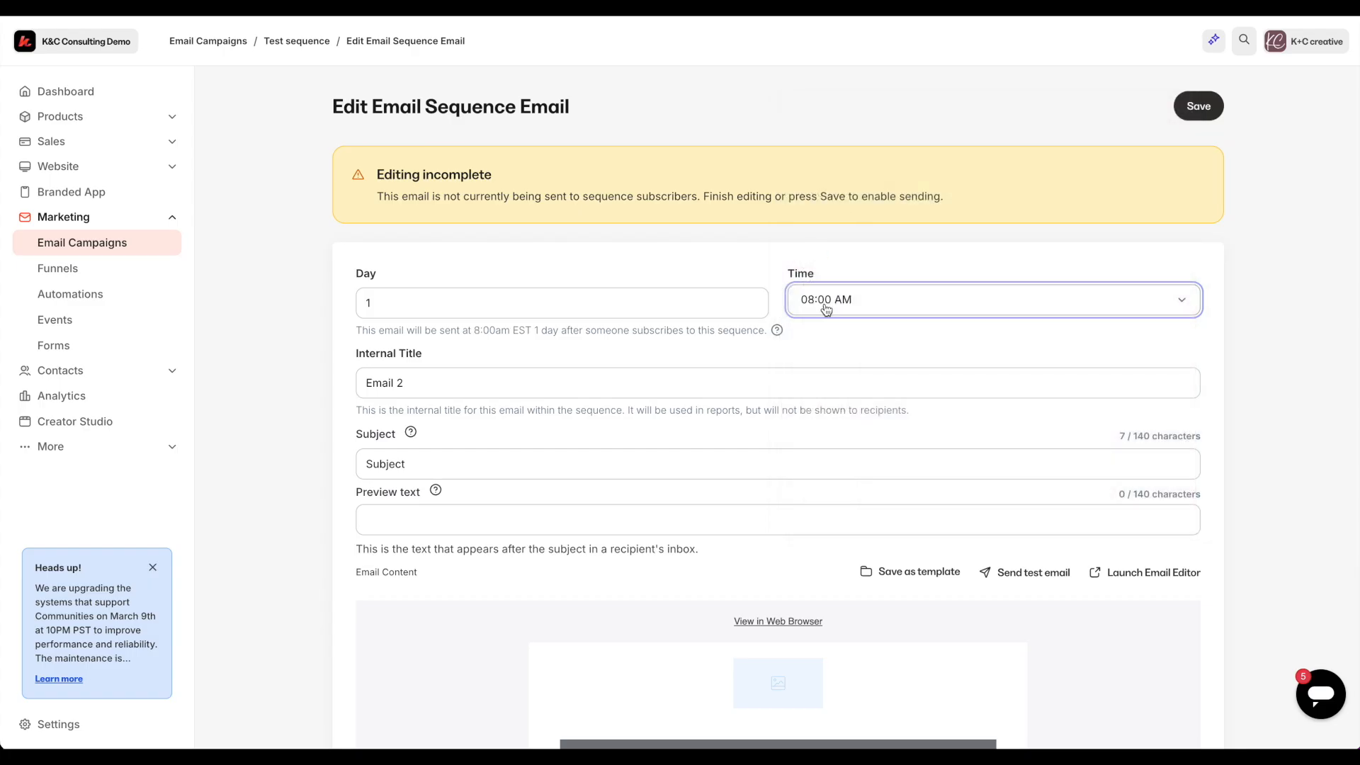
scroll(372, 300, "down", 1)
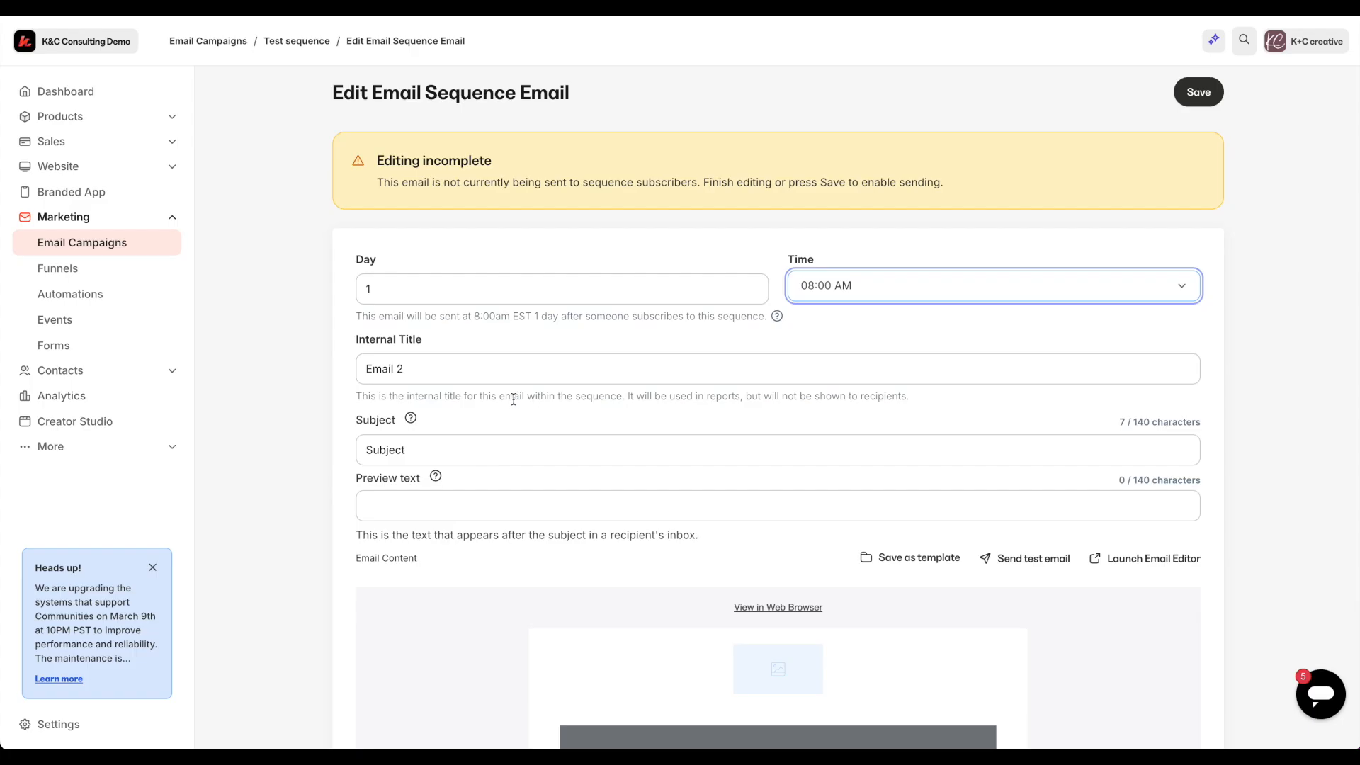
scroll(513, 400, "down", 2)
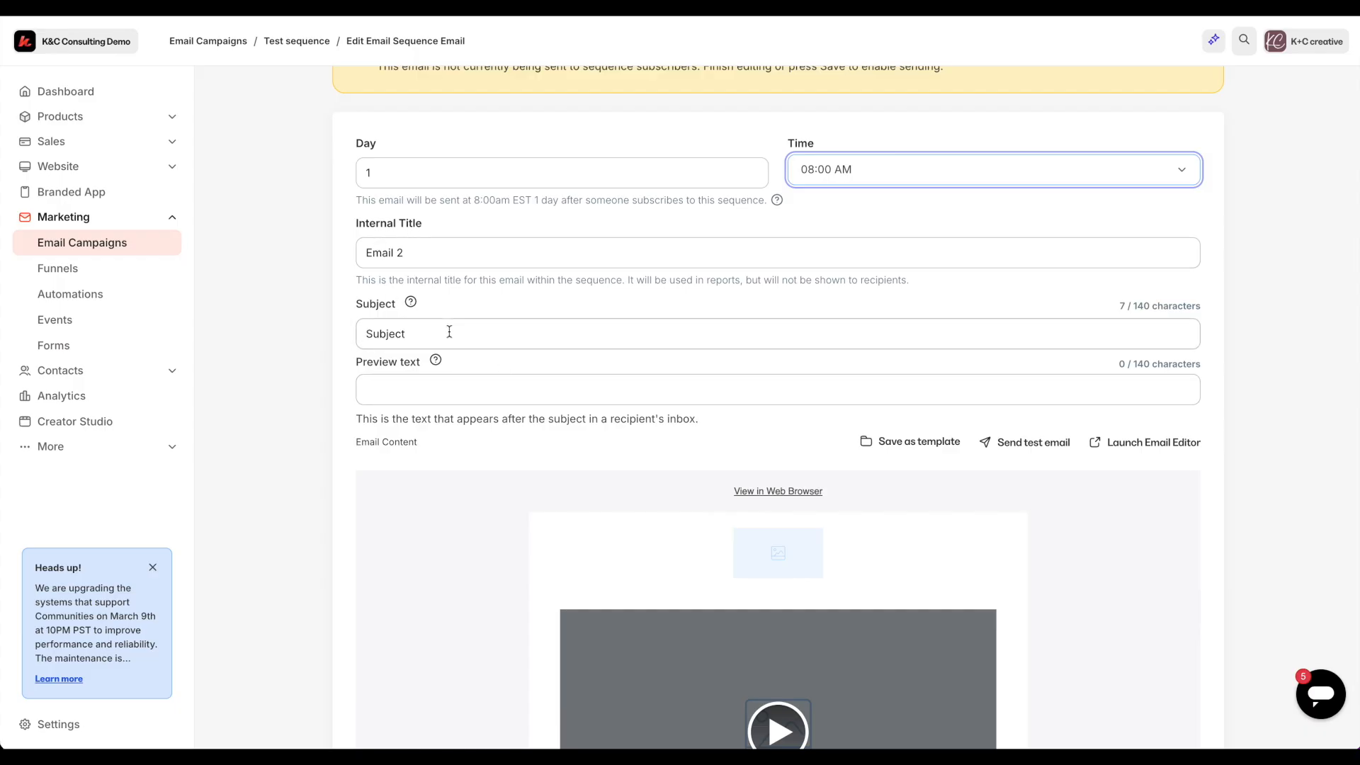
scroll(483, 379, "down", 2)
scroll(732, 309, "down", 3)
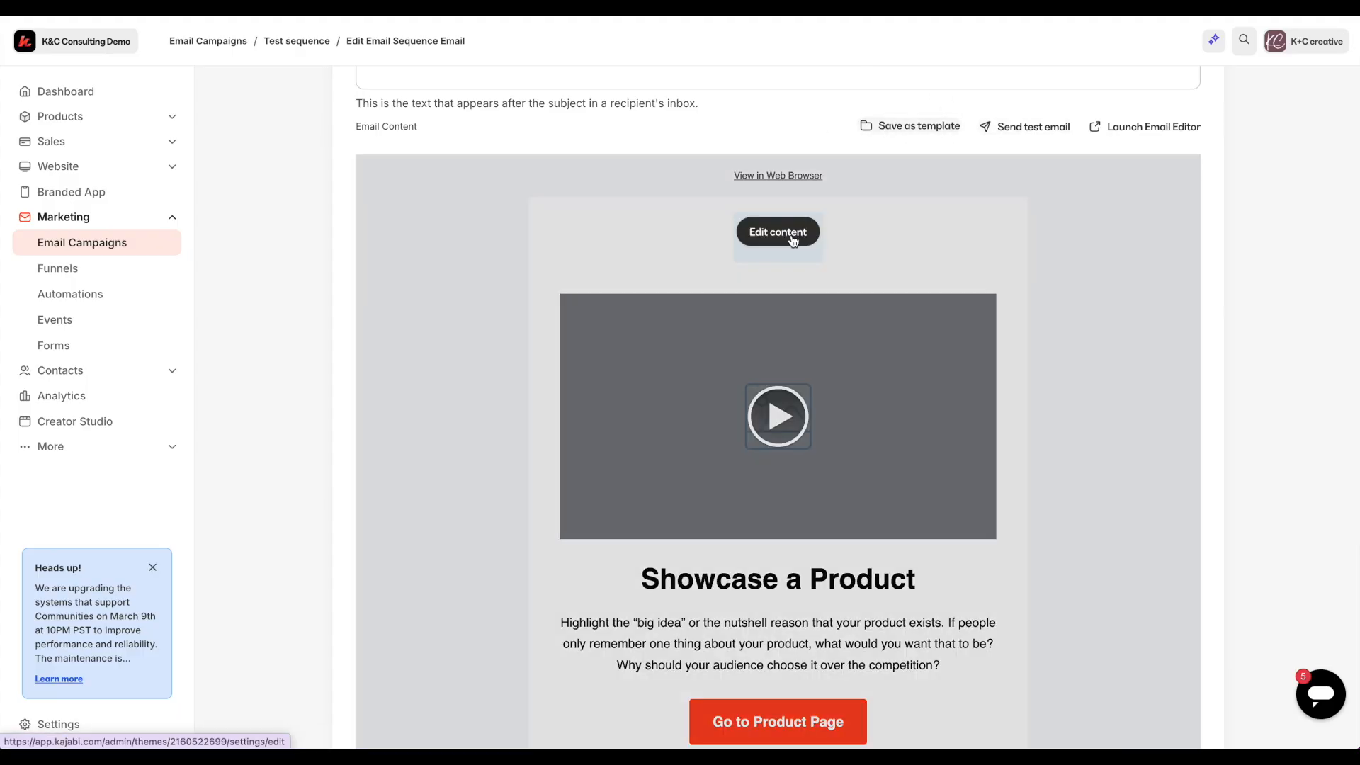
mouse_move(756, 521)
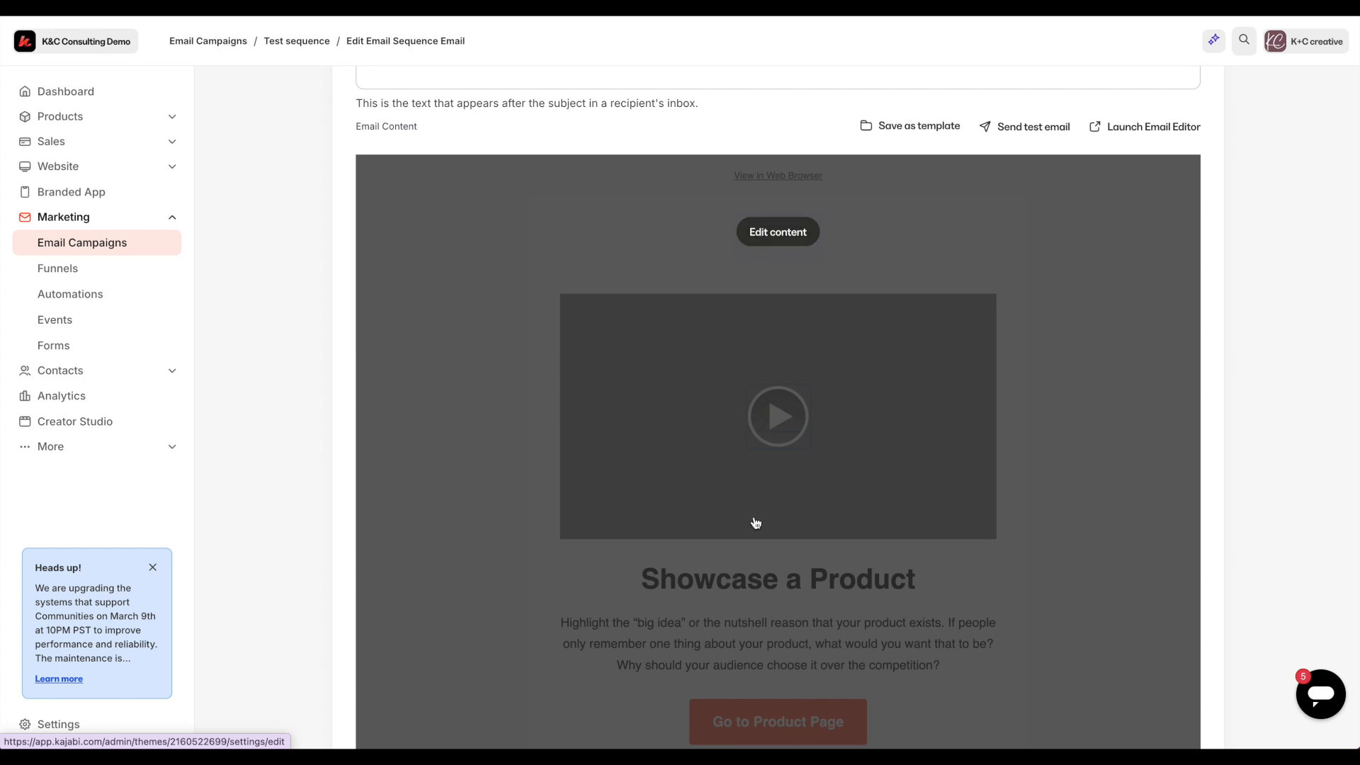
scroll(744, 500, "down", 5)
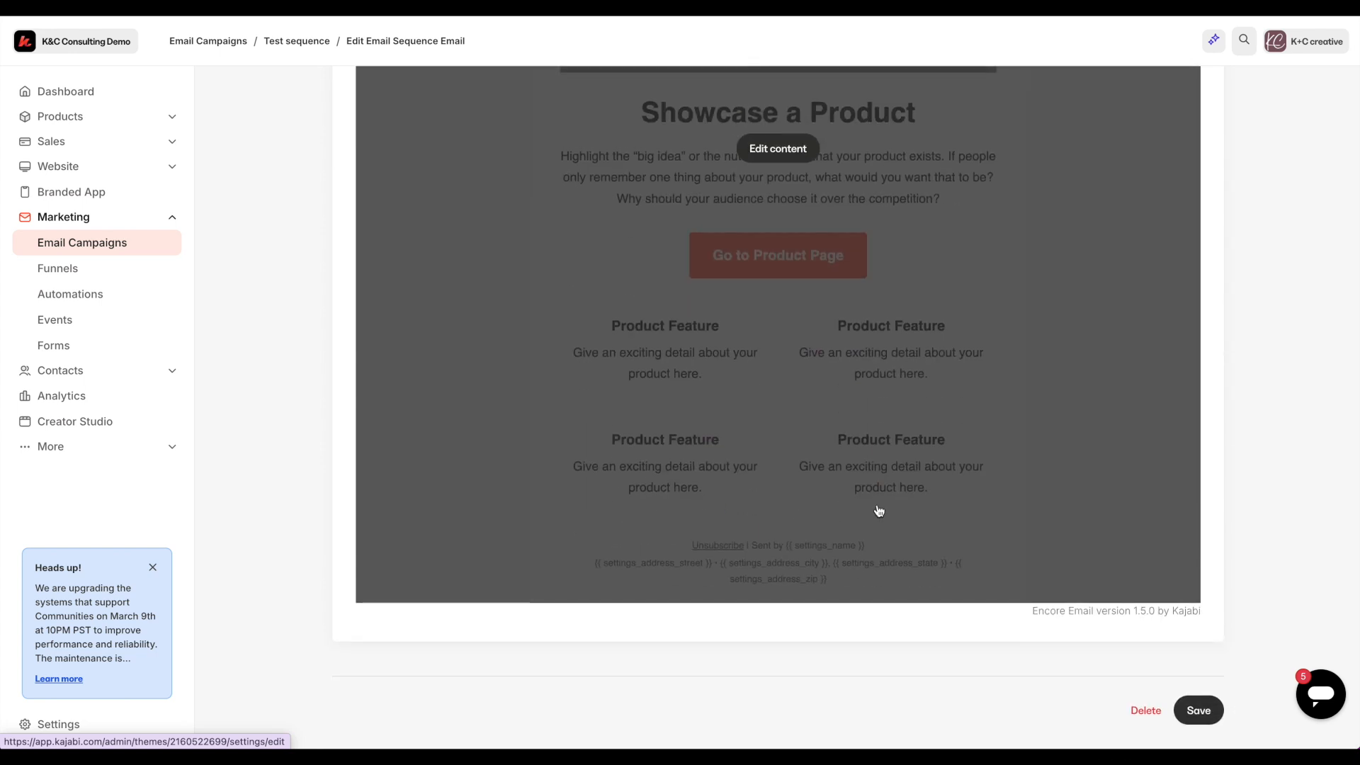
scroll(956, 498, "up", 3)
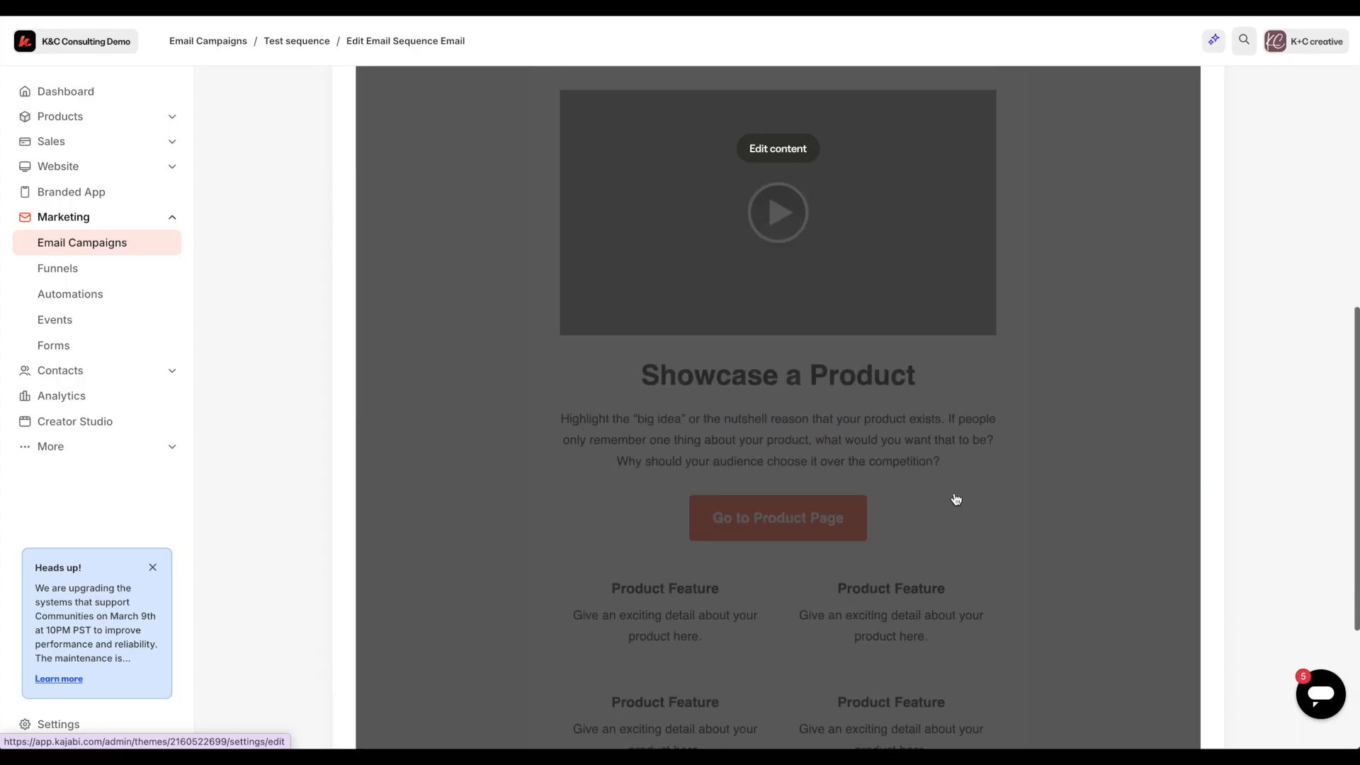
scroll(955, 499, "up", 3)
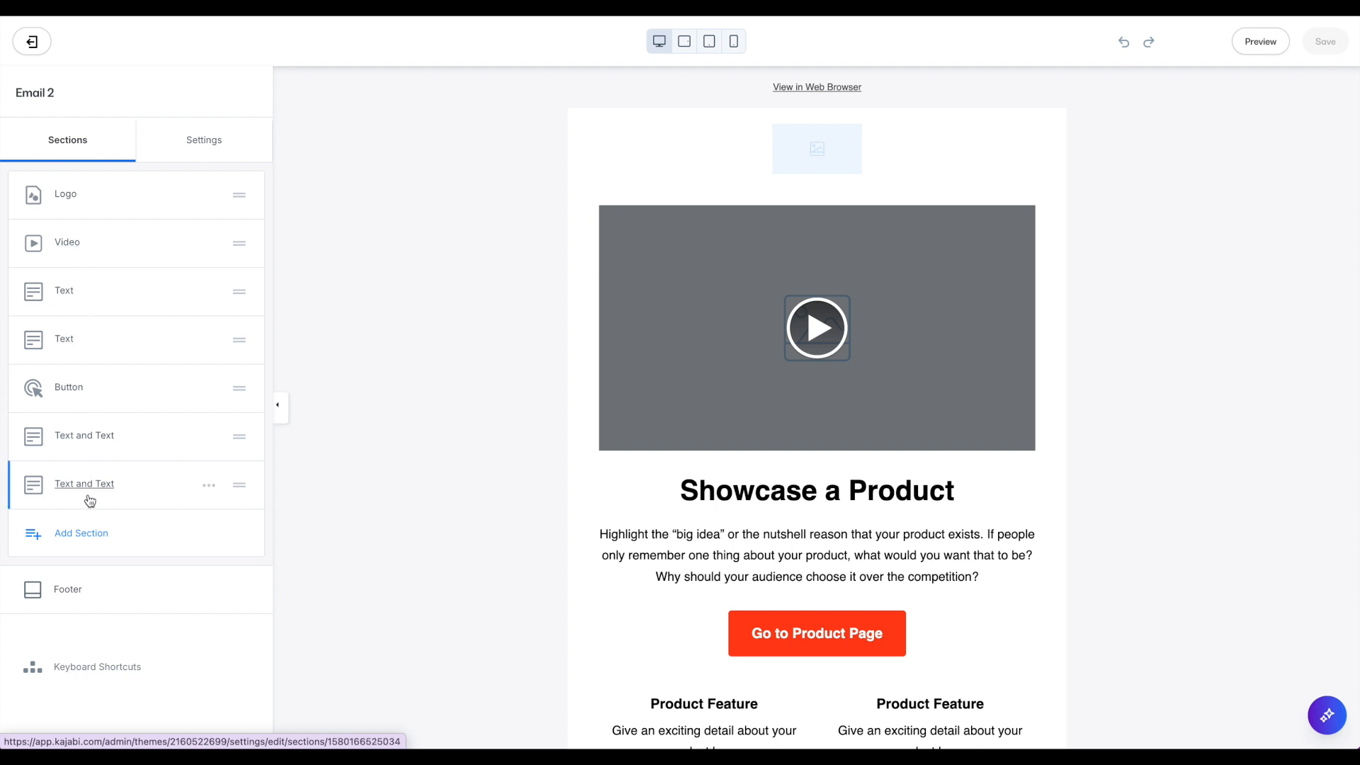
- Add a Social Icons section to Email 2 and return to the Sections list
left_click(80, 534)
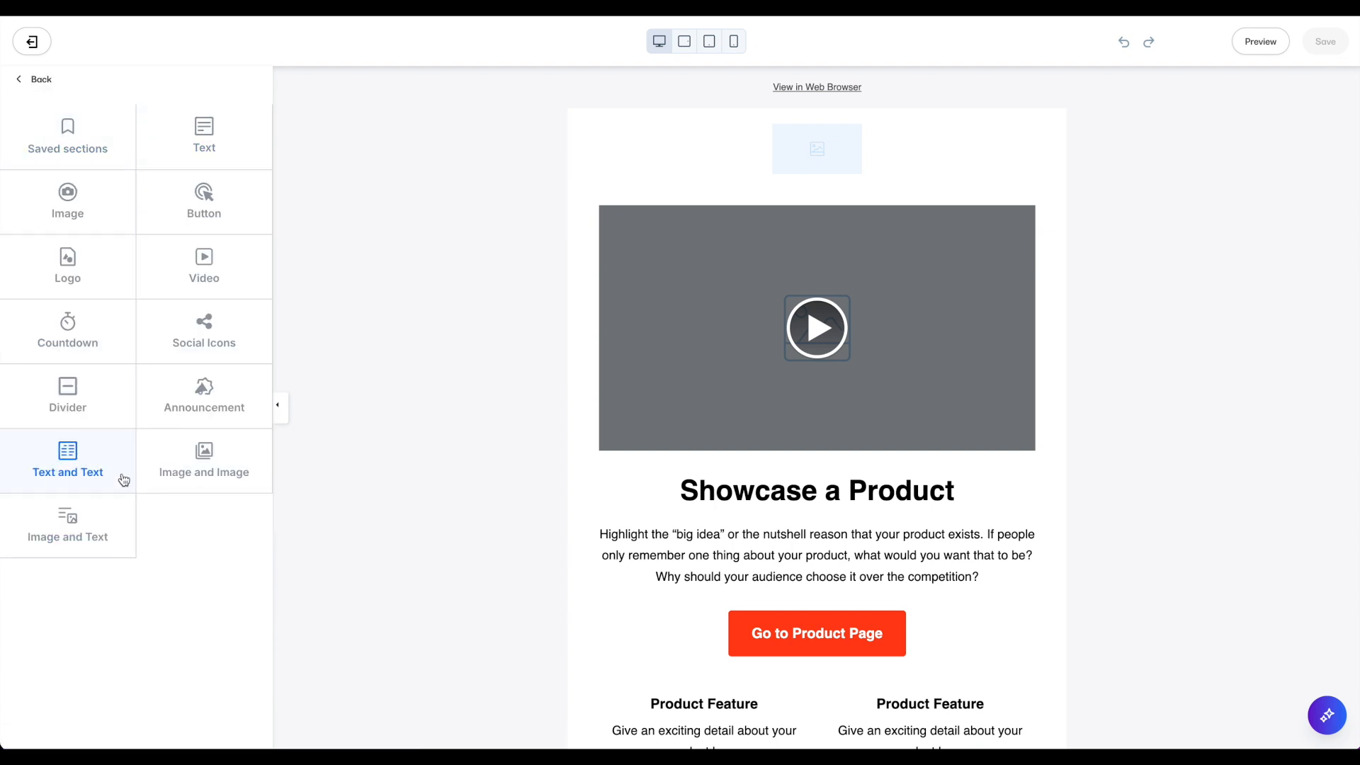
left_click_drag(228, 203, 769, 629)
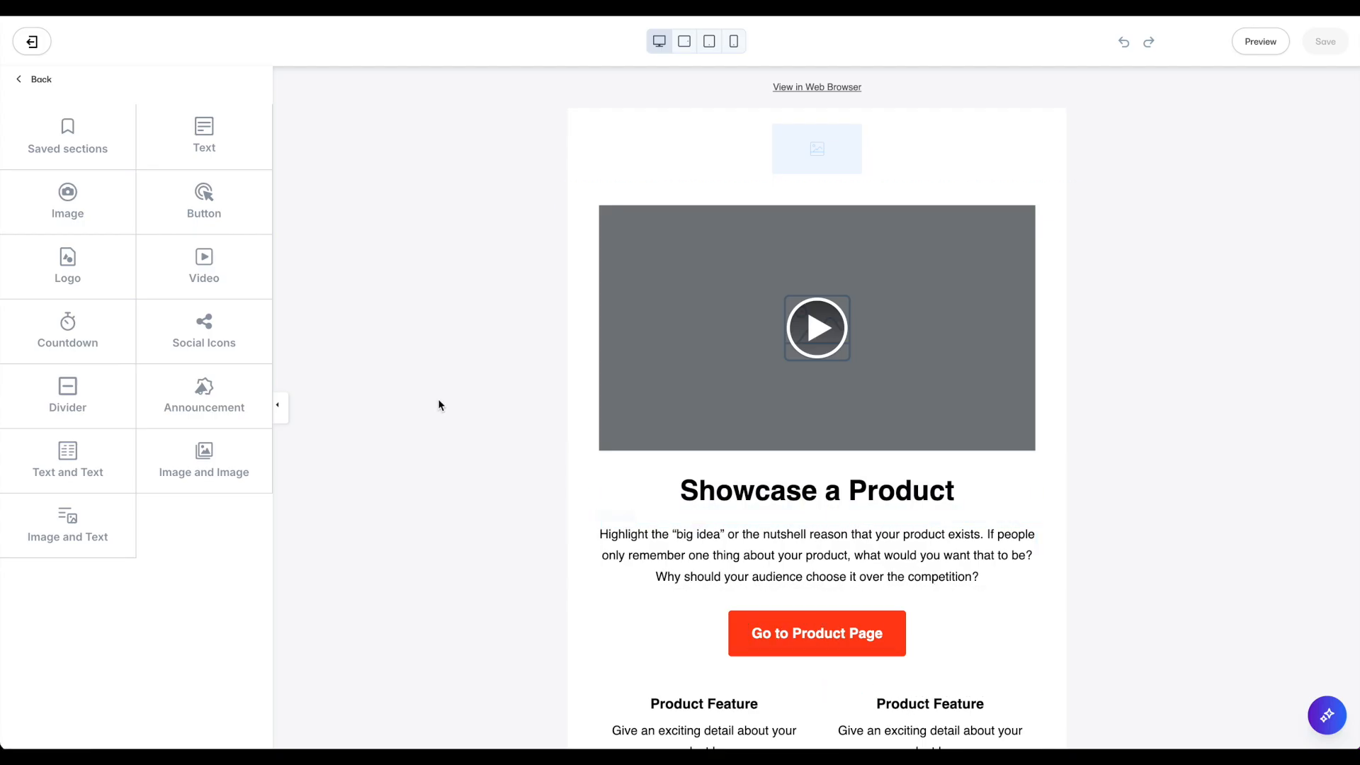
scroll(556, 513, "down", 5)
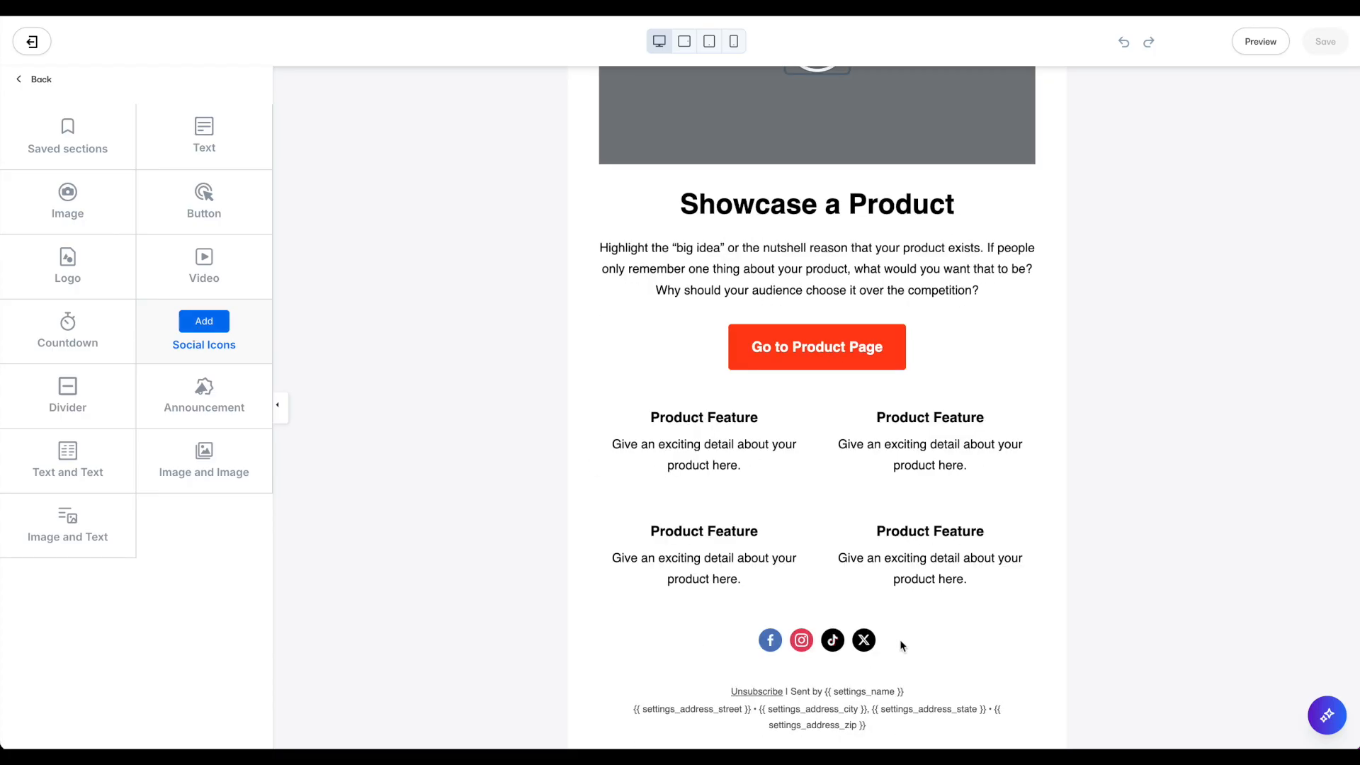
left_click(208, 323)
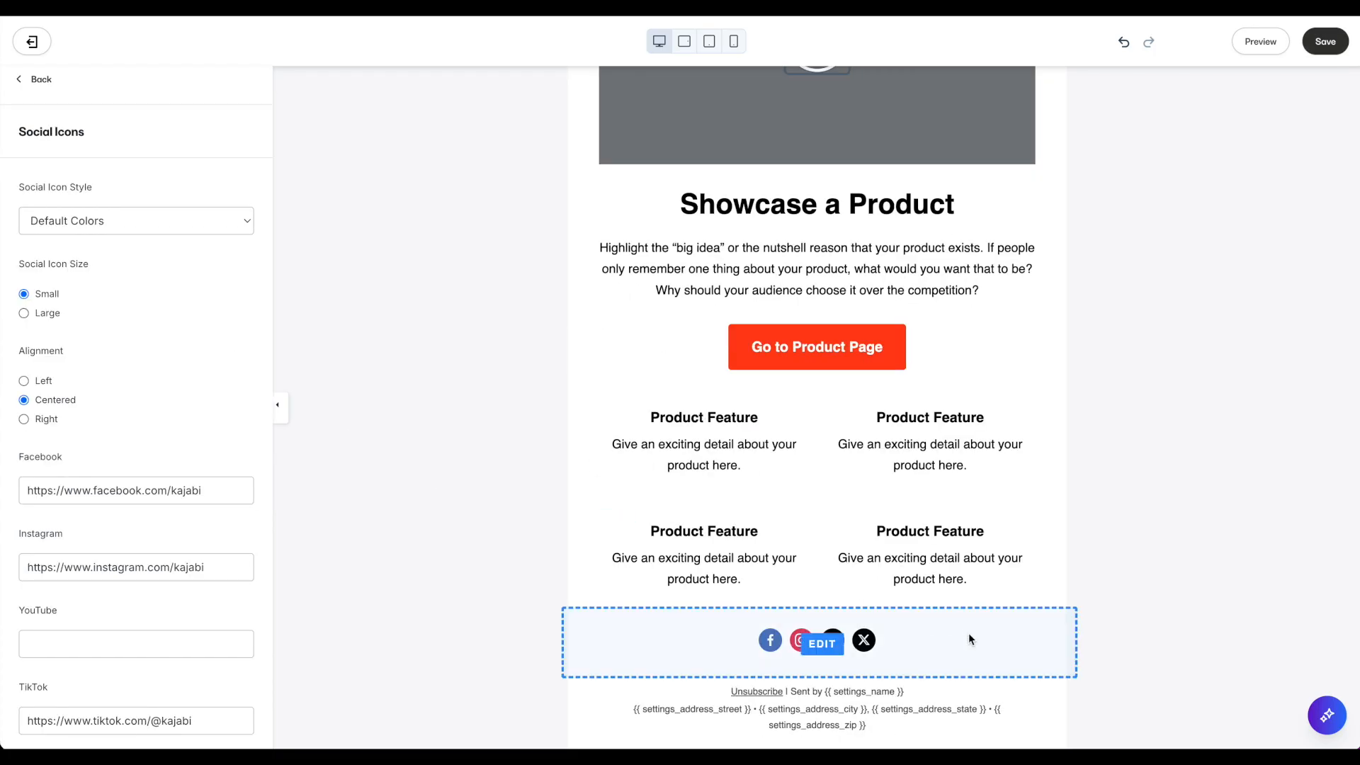
left_click(38, 84)
scroll(591, 244, "up", 2)
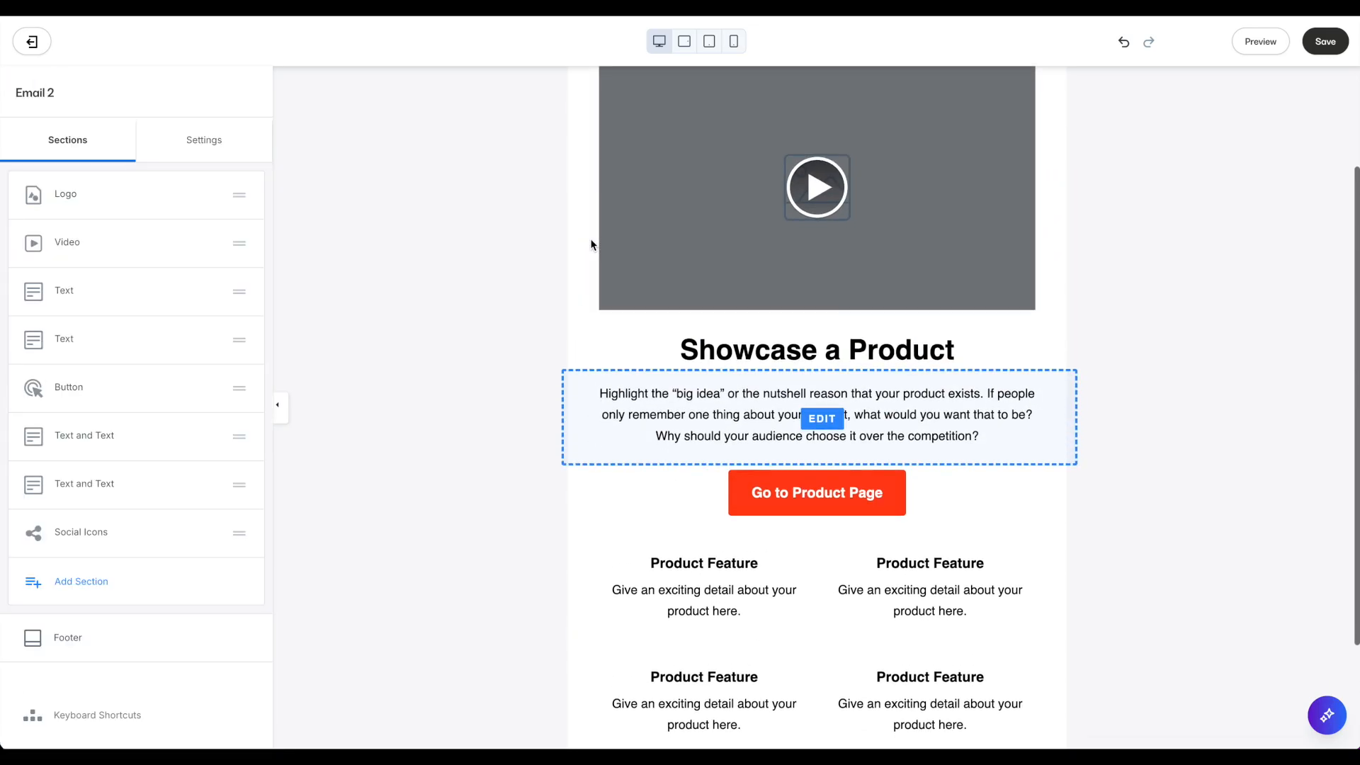
scroll(591, 244, "down", 2)
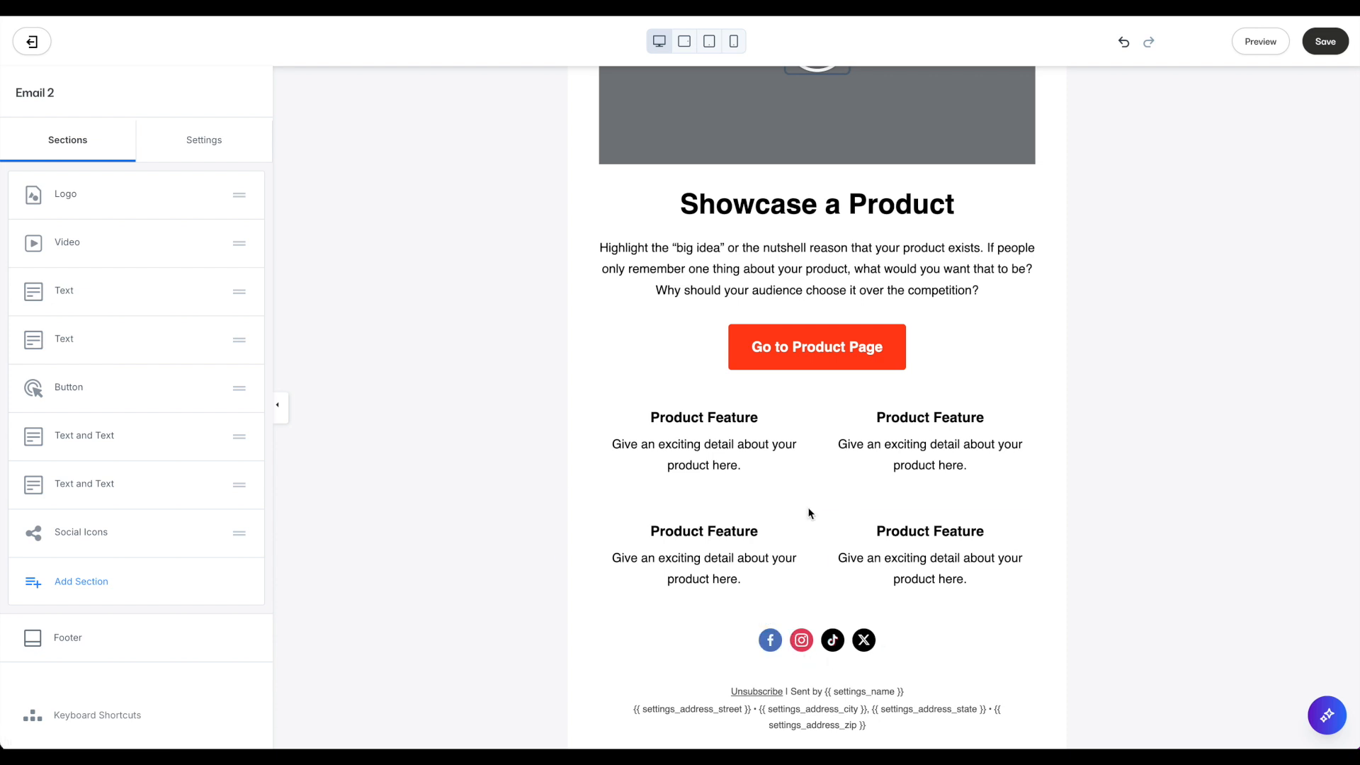
scroll(809, 514, "up", 3)
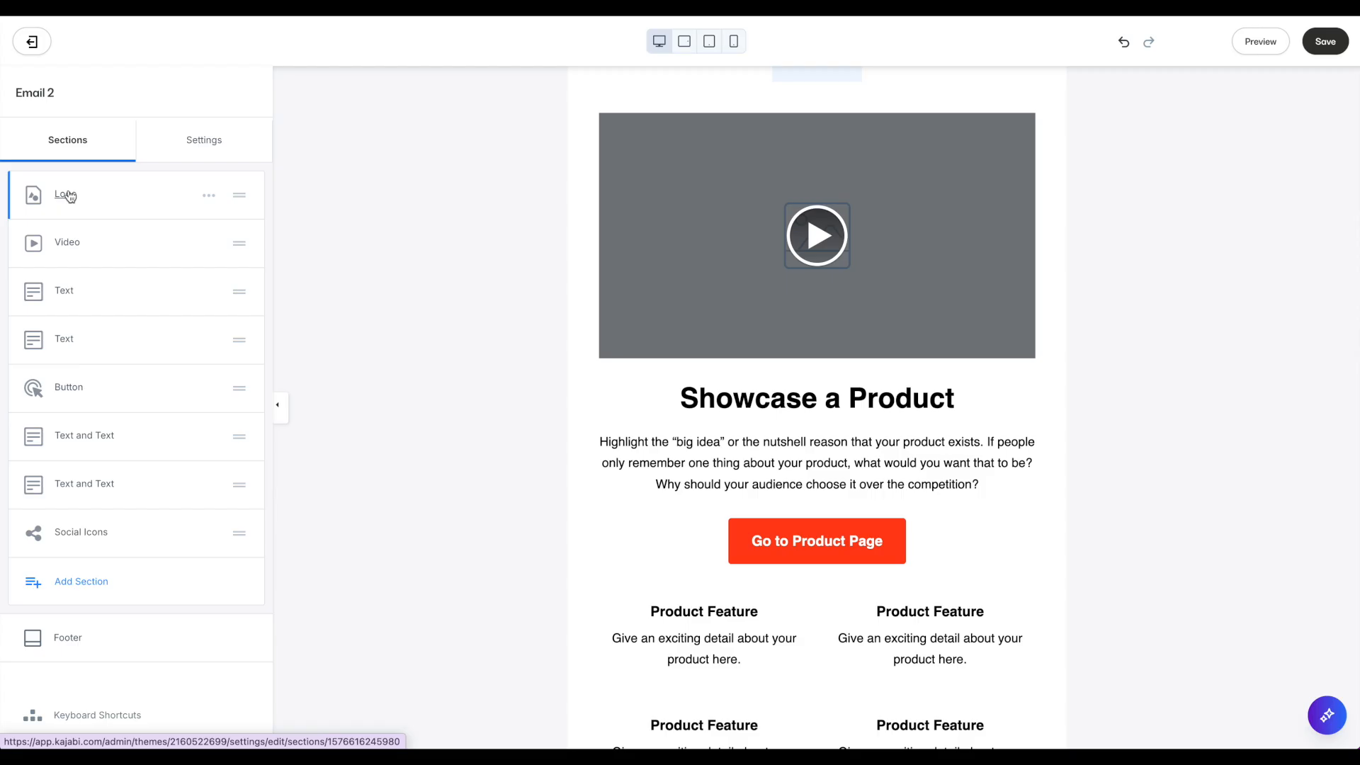
- Rename Email 2's first Text section to 'hello text'
left_click(209, 195)
left_click(210, 292)
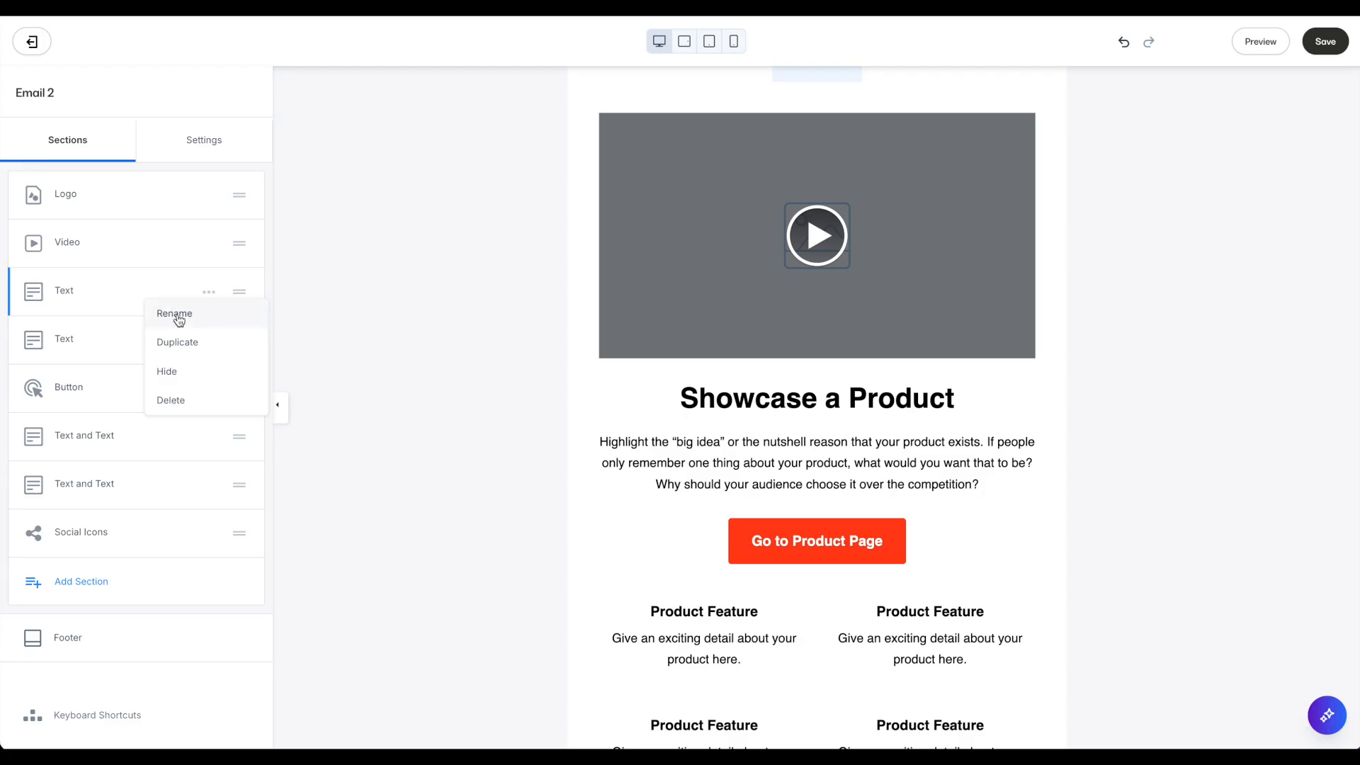
left_click(176, 313)
type("hello text")
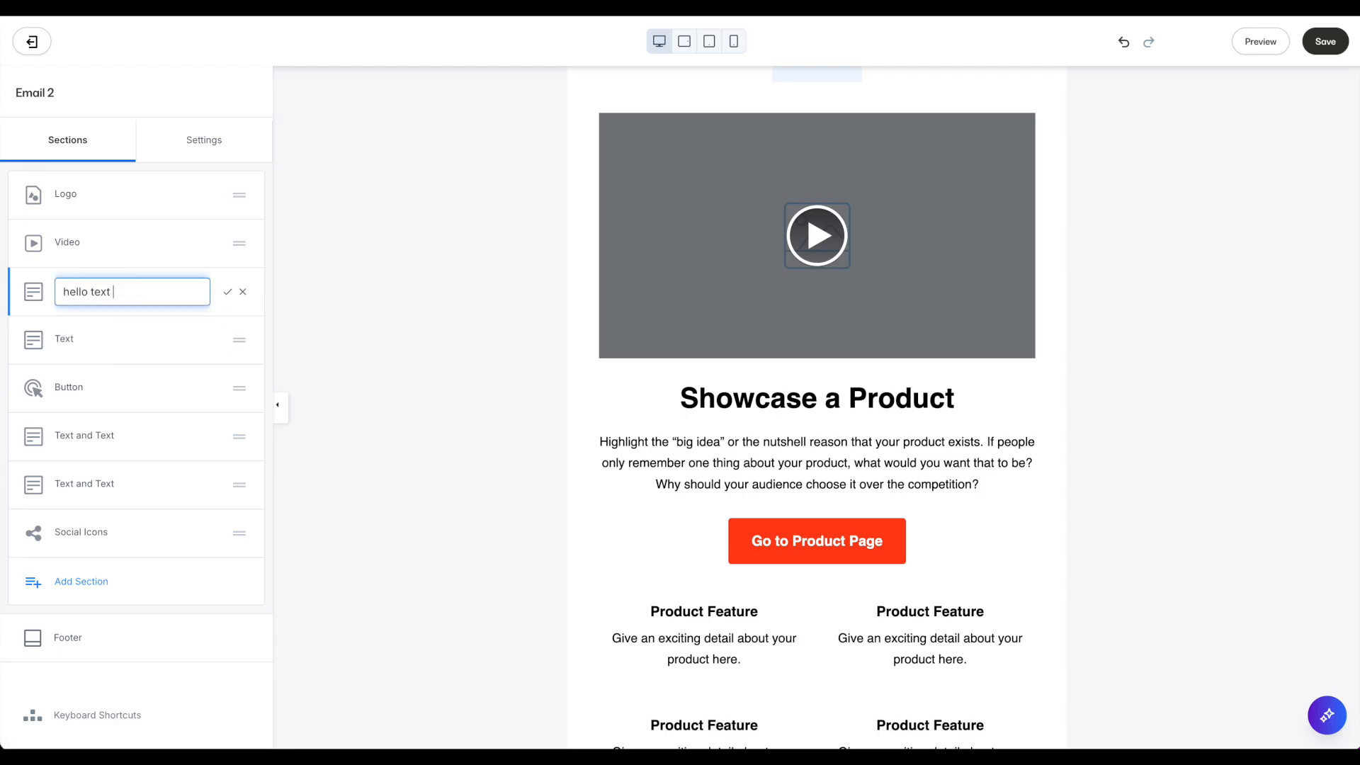
left_click(226, 293)
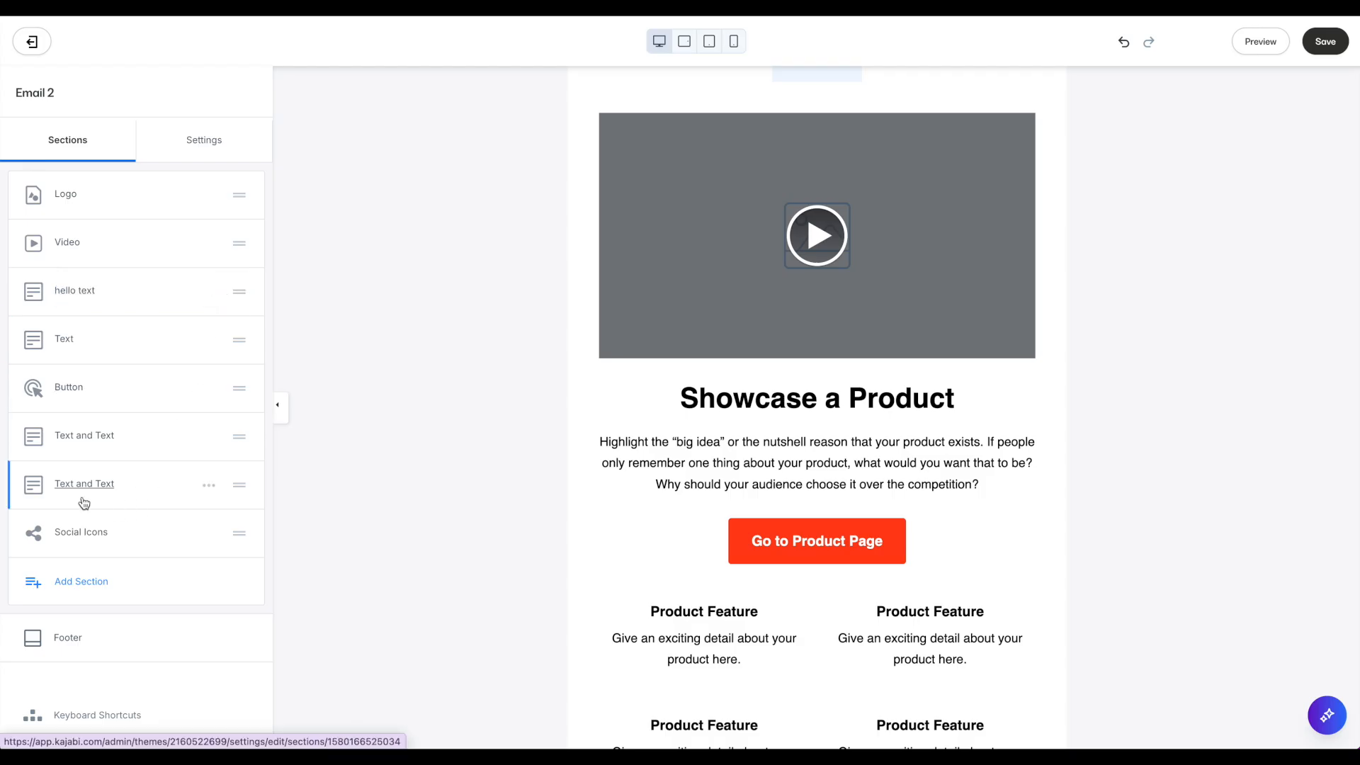
- Rename the second Text and Text section to 'signature text'
left_click(210, 486)
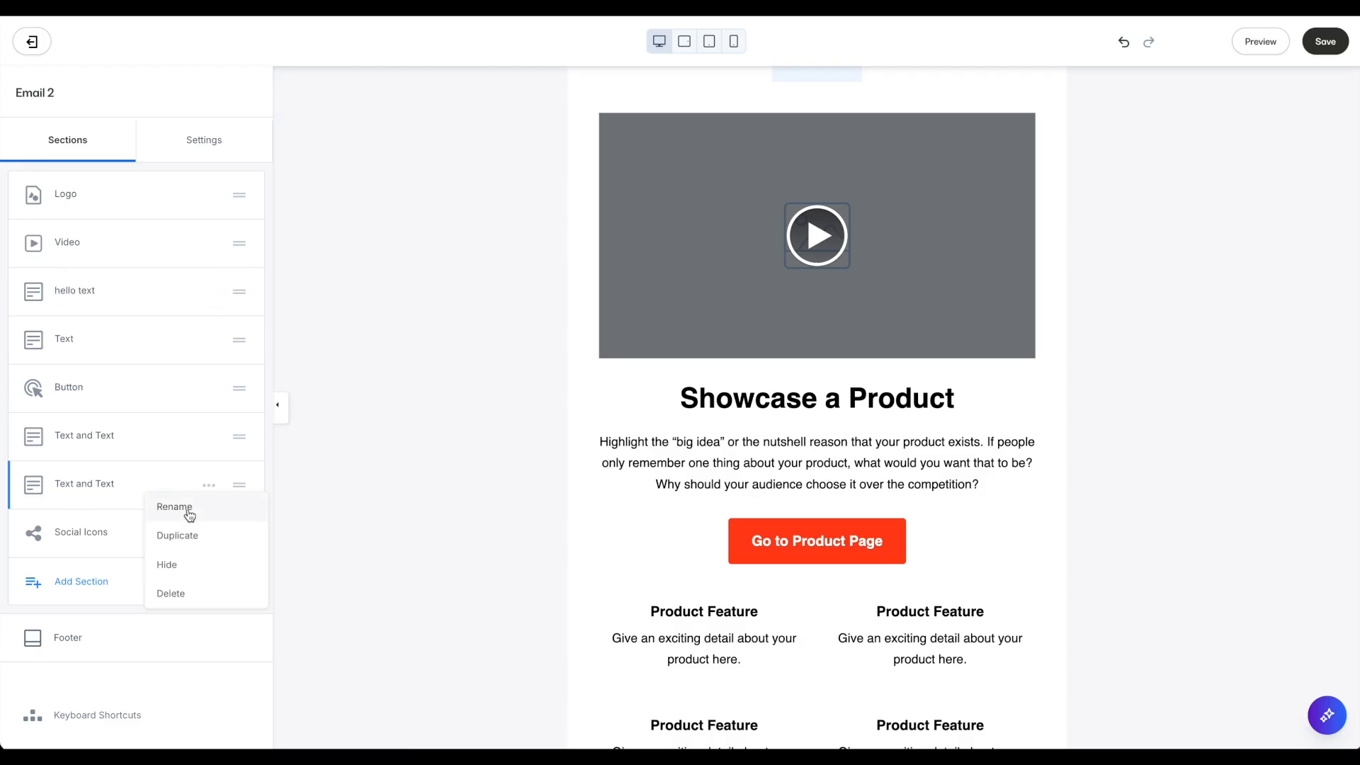
left_click(182, 511)
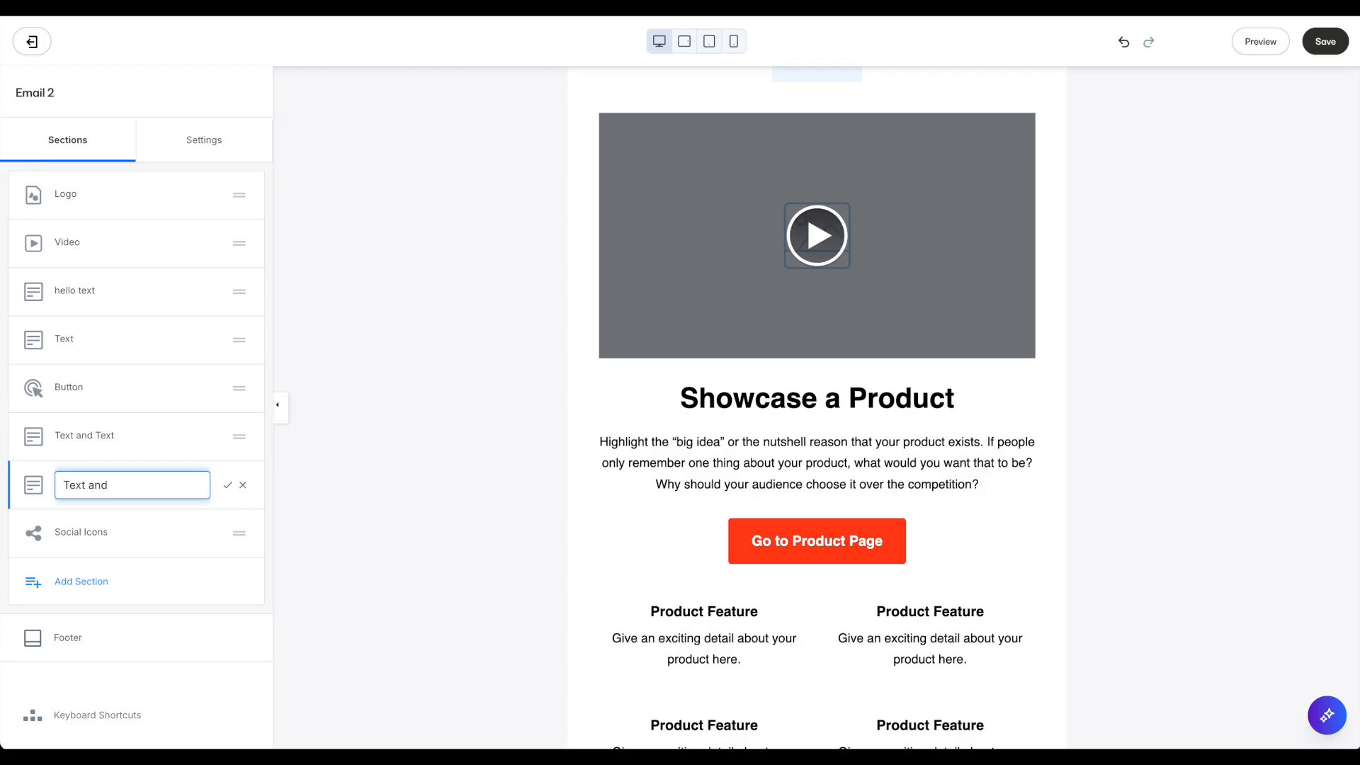
key("BackSpace")
key("BackSpace")
key("BackSpace")
key("BackSpace")
key("BackSpace")
type("signature text")
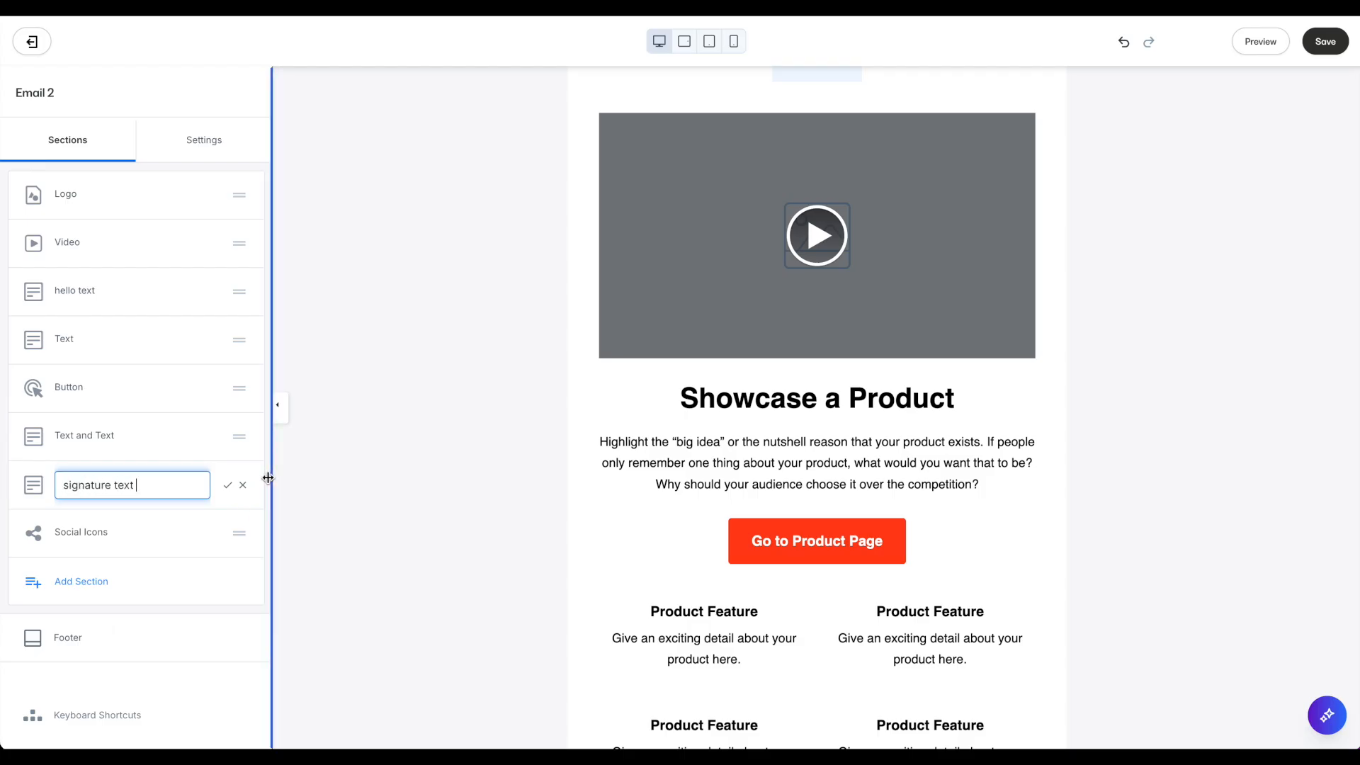
left_click(228, 485)
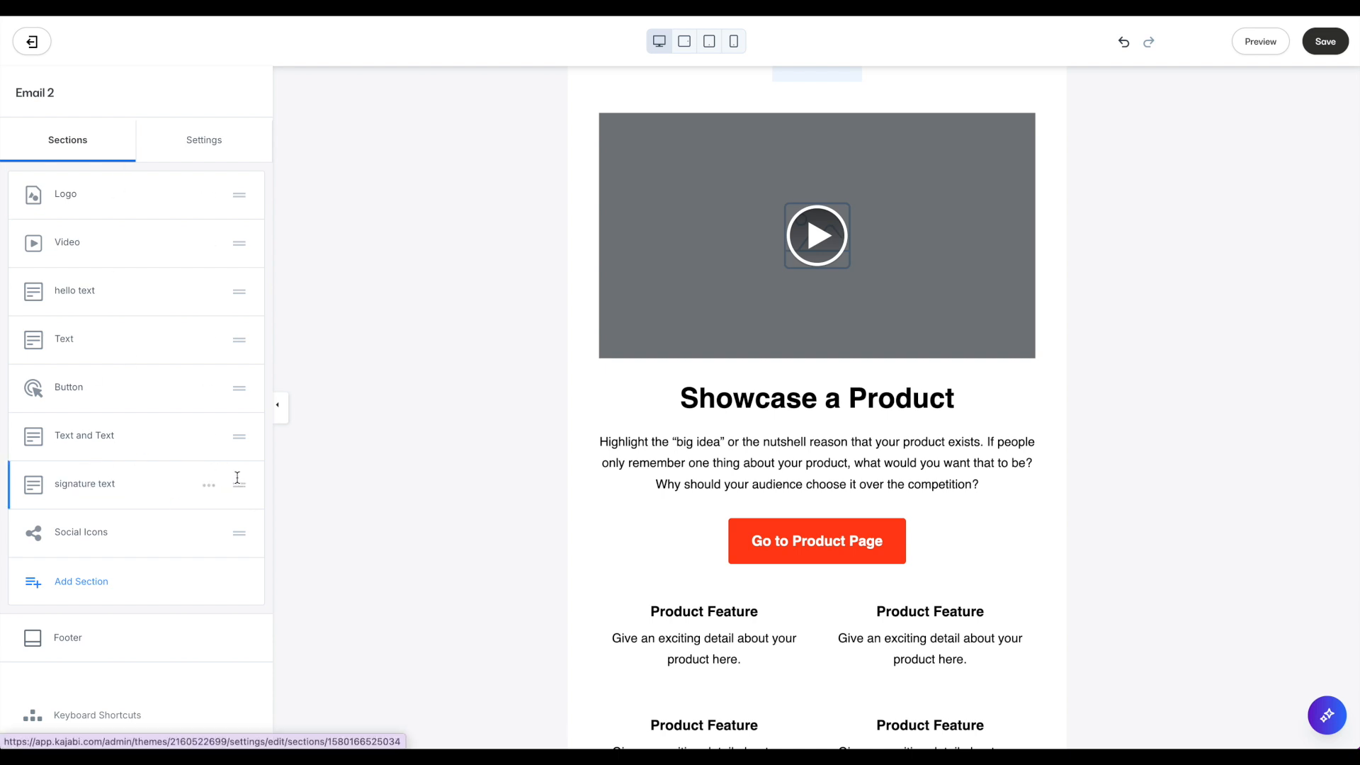
mouse_move(239, 484)
left_mouse_down()
mouse_move(240, 359)
mouse_move(242, 500)
left_mouse_up()
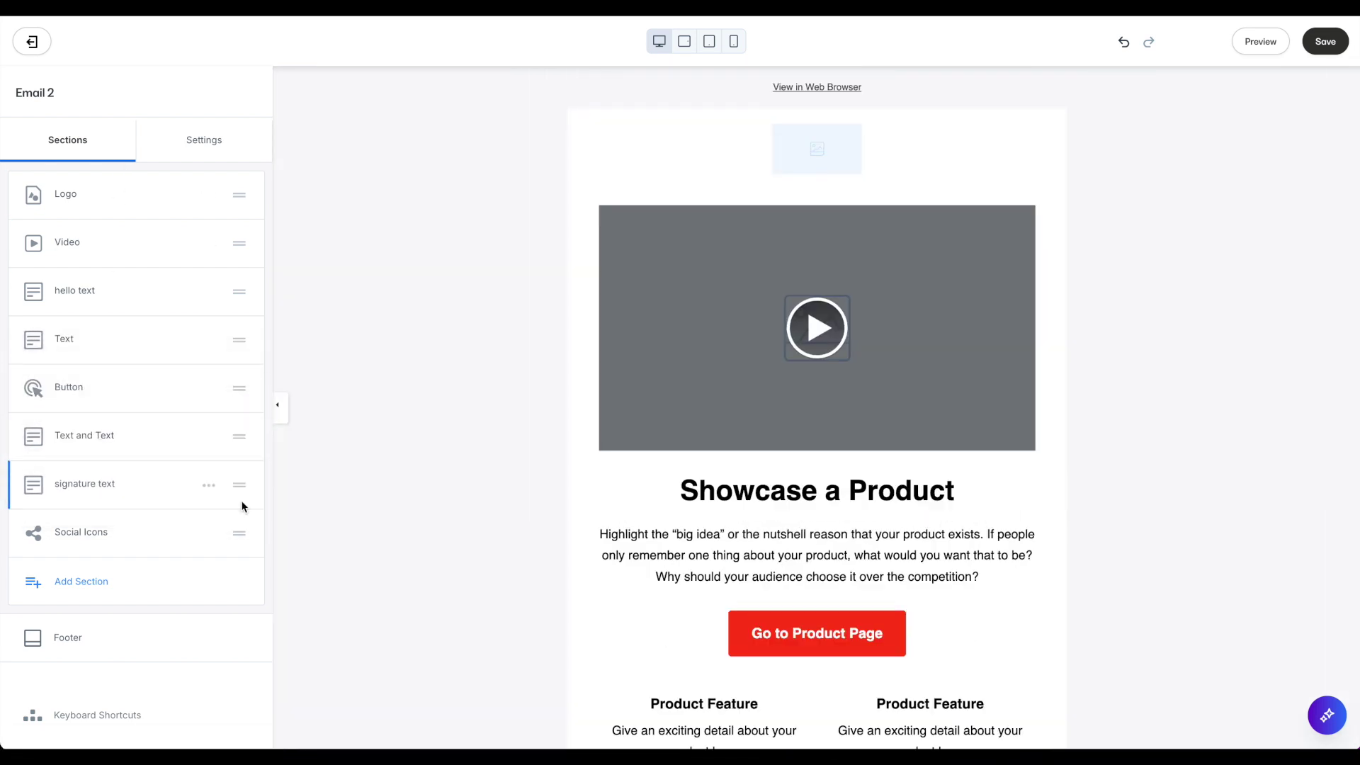
- Review the Footer settings, save Email 2's design and close the email editor
left_click(66, 639)
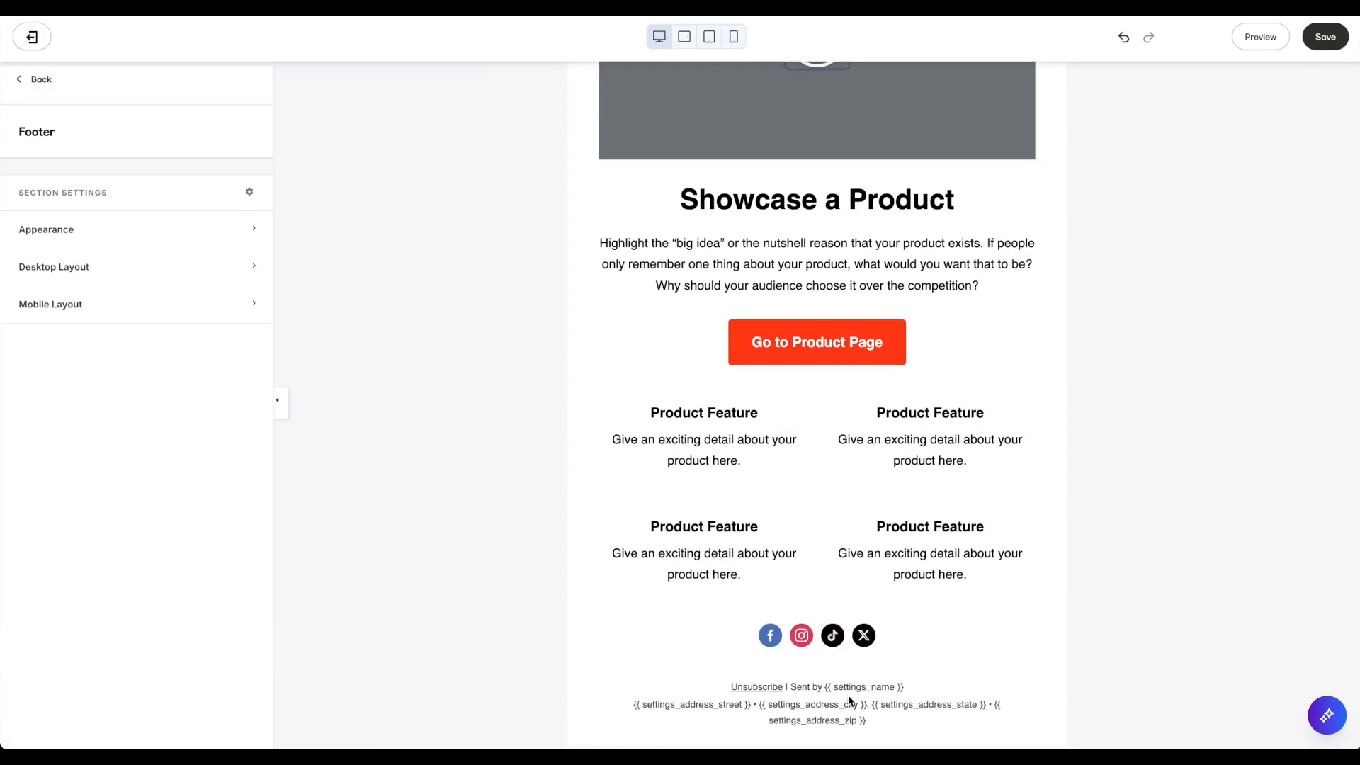
left_click(30, 83)
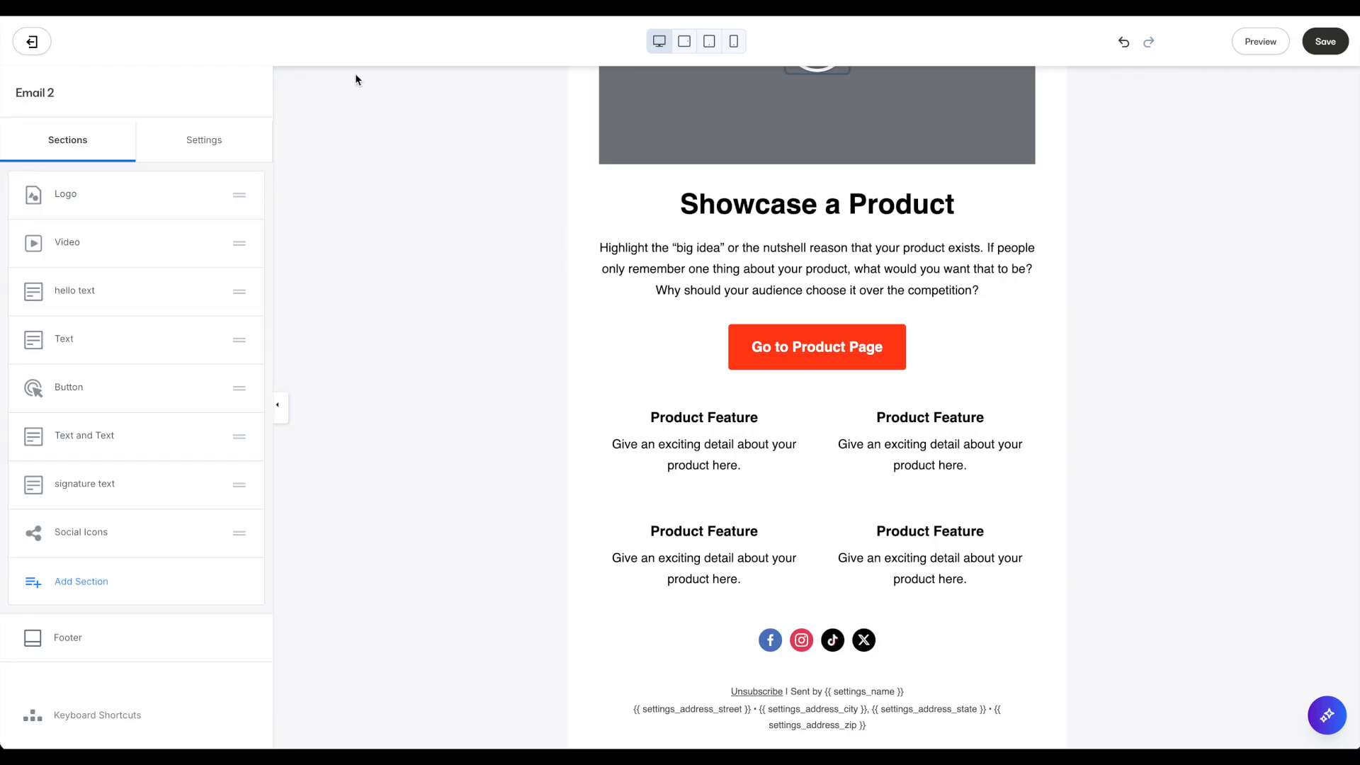
left_click(1324, 43)
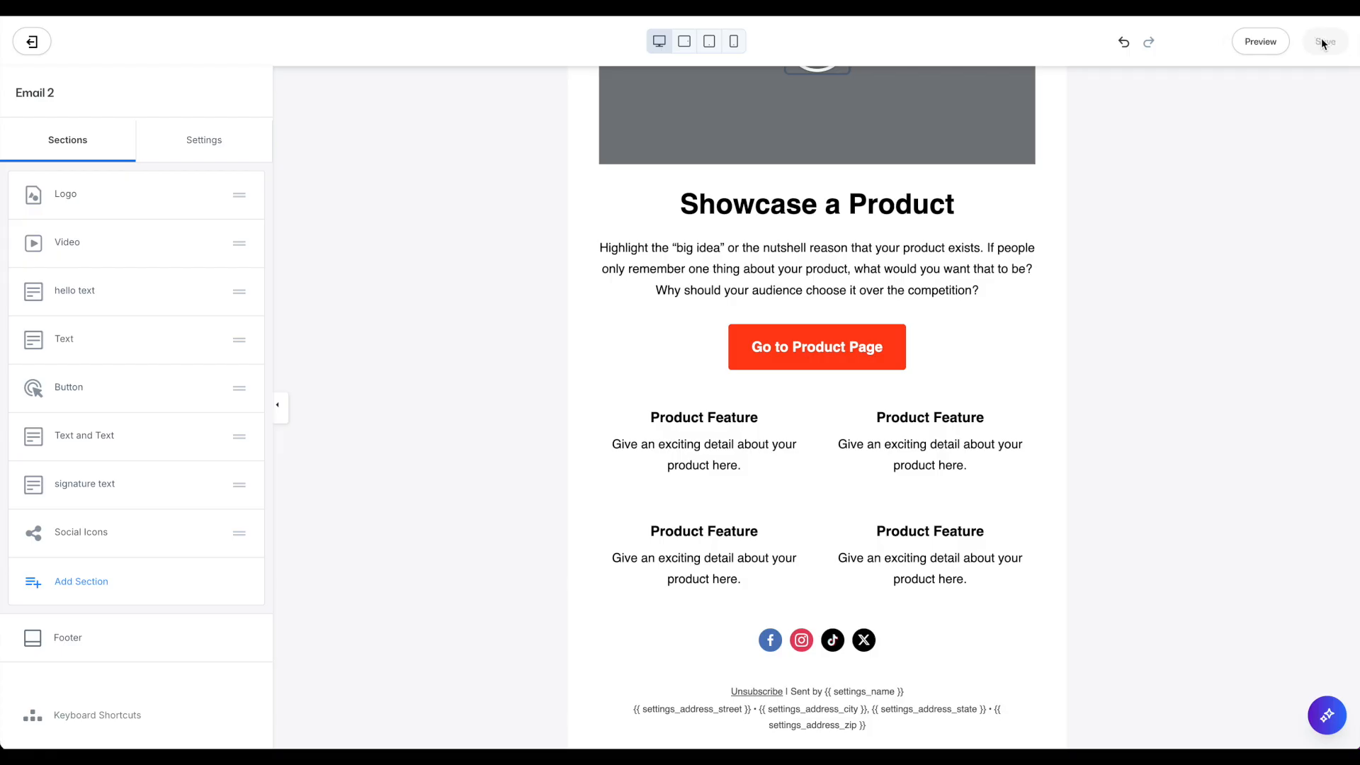
left_click(29, 44)
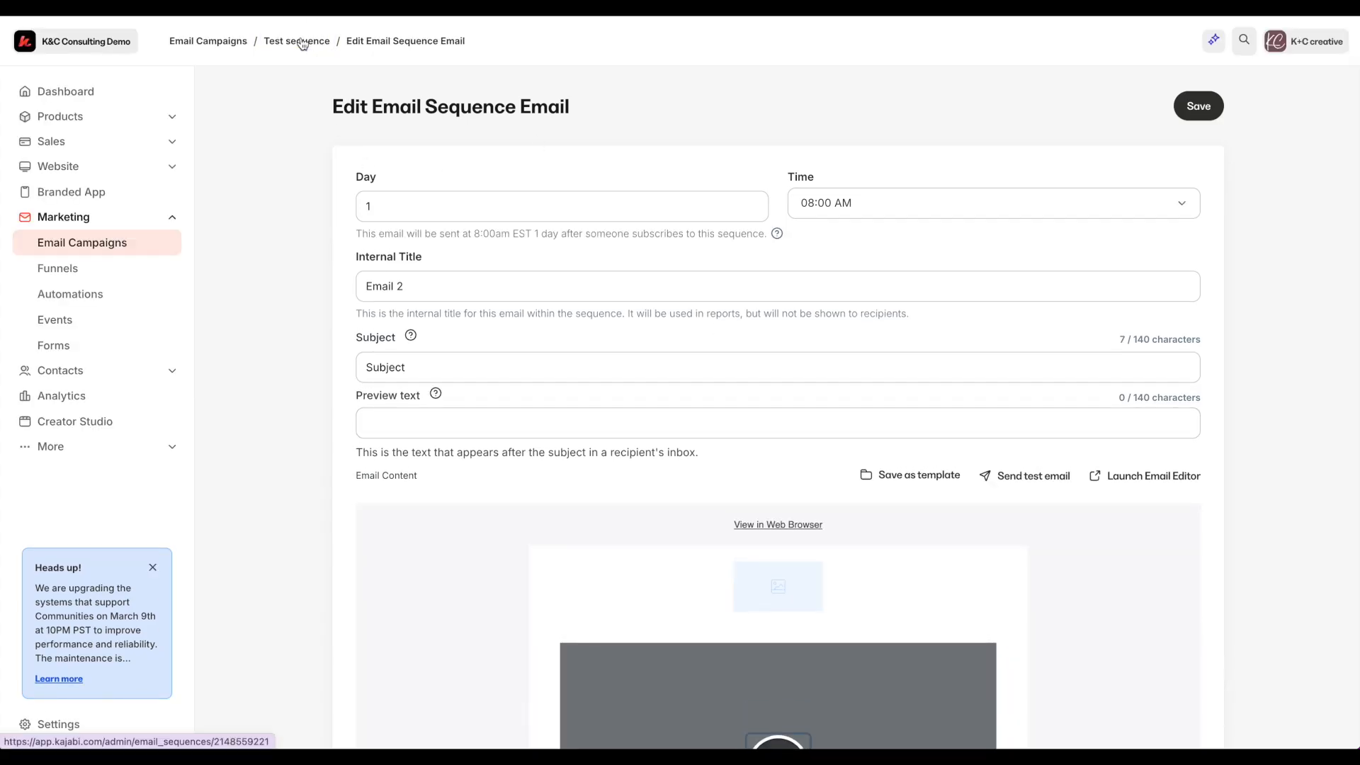
- Return to the Test sequence overview and add an automation under email 1
left_click(302, 43)
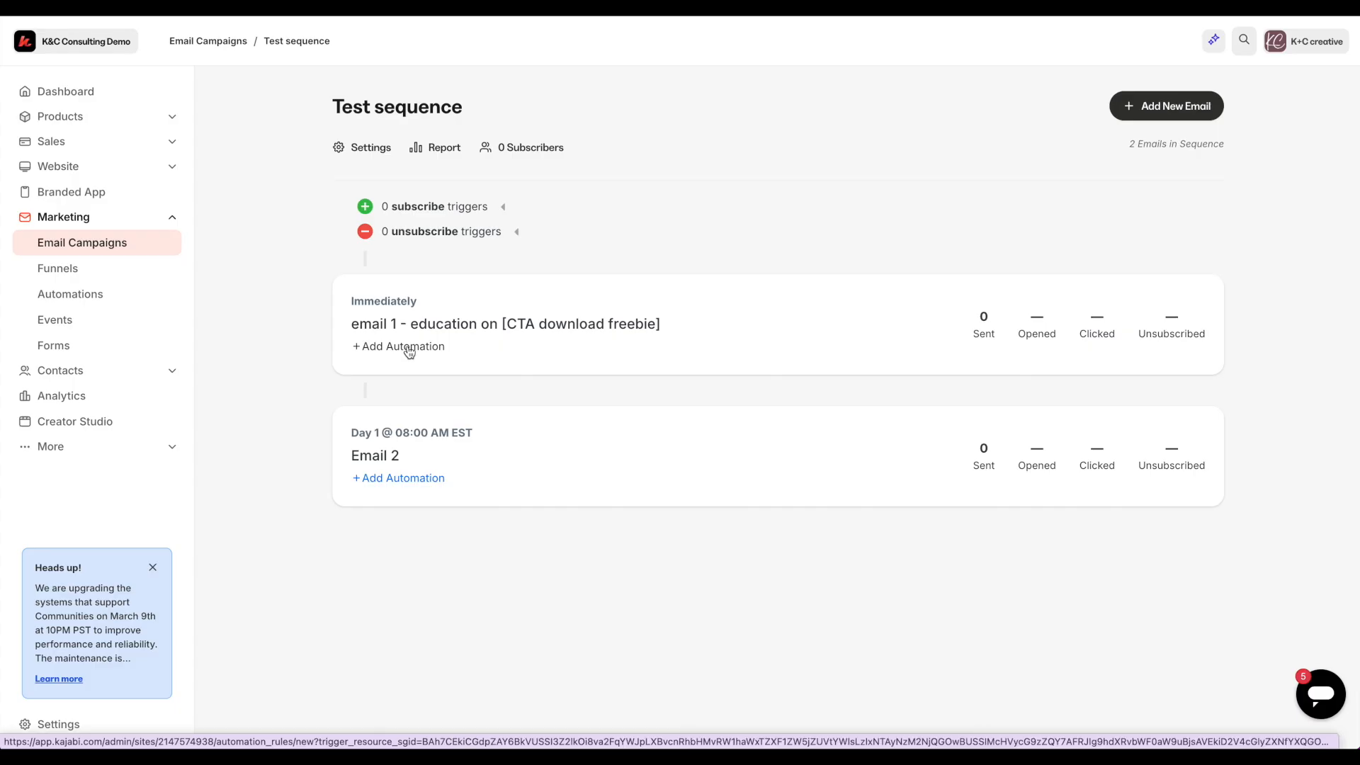
left_click(408, 349)
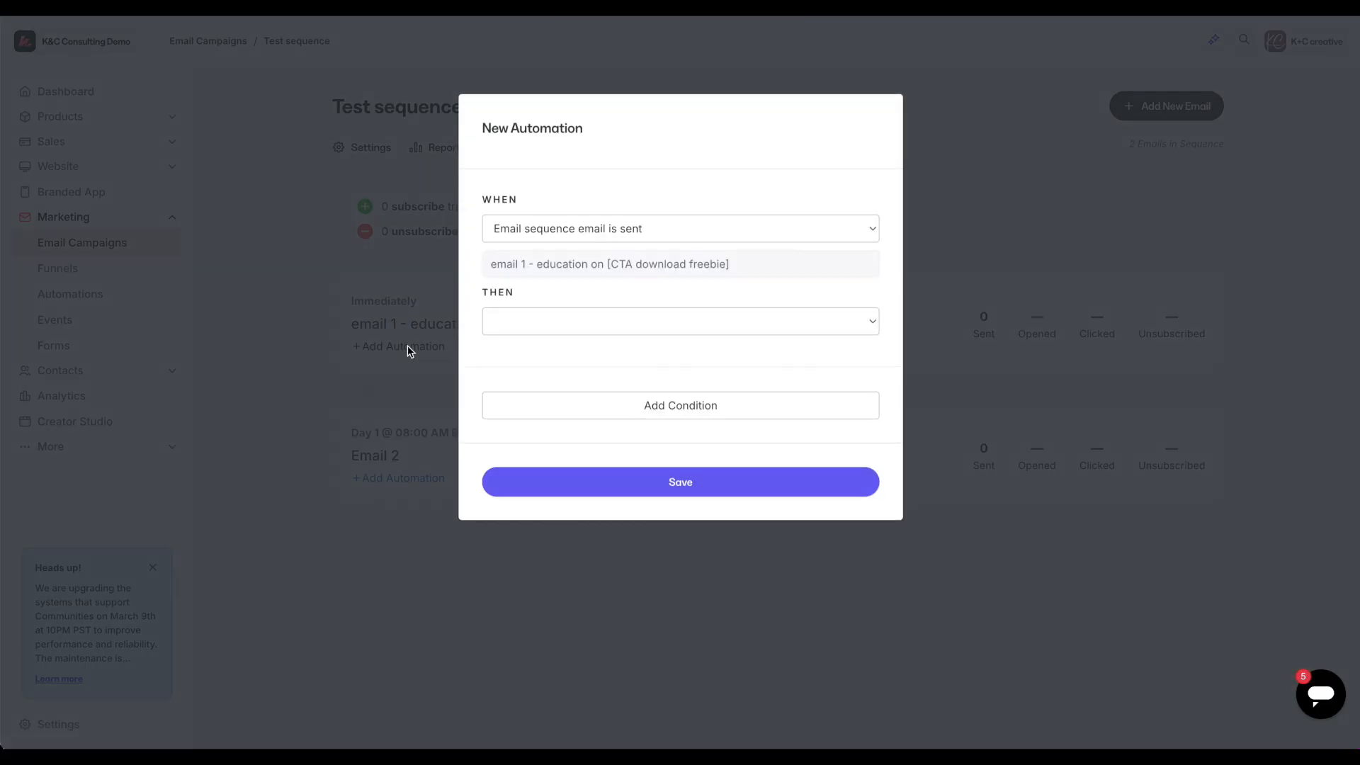
- Set the automation's WHEN to 'Email sequence email is clicked' on any link in the email
left_click(693, 322)
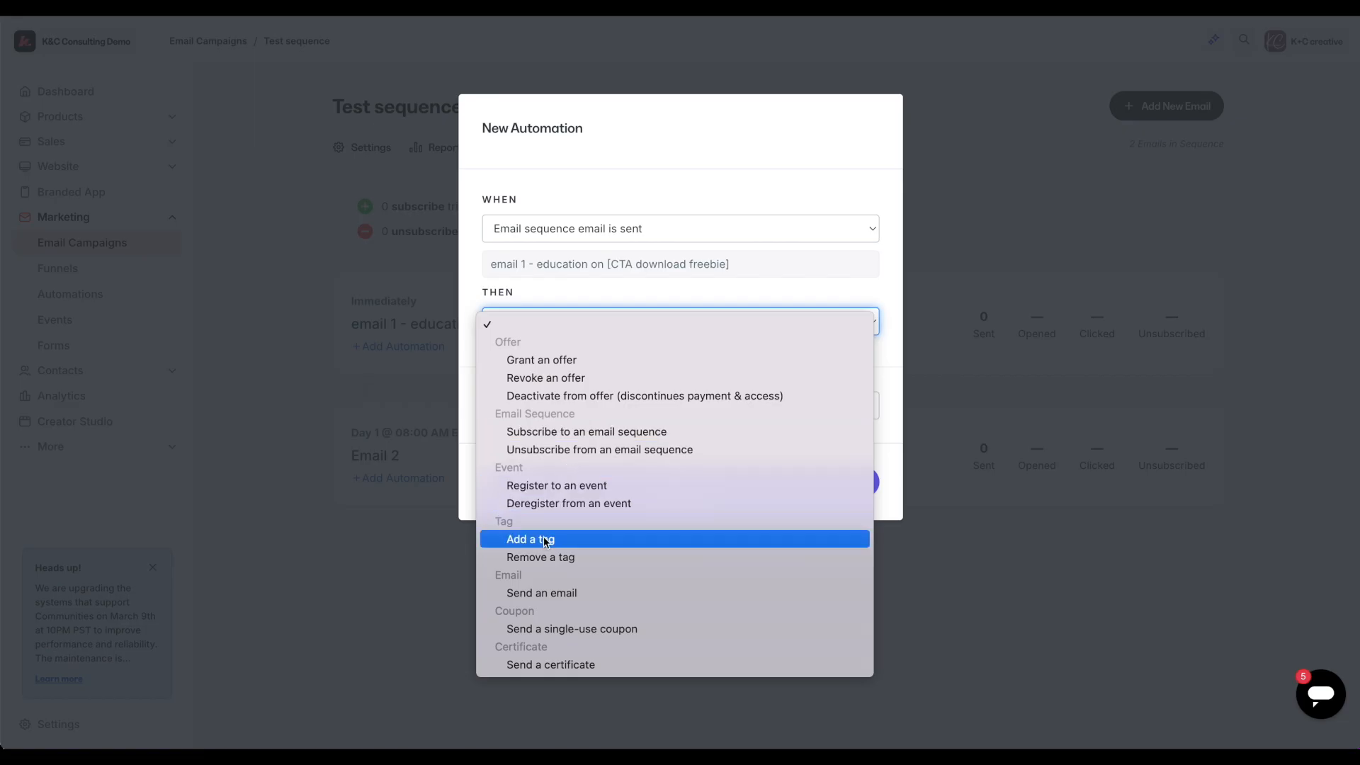
left_click(700, 184)
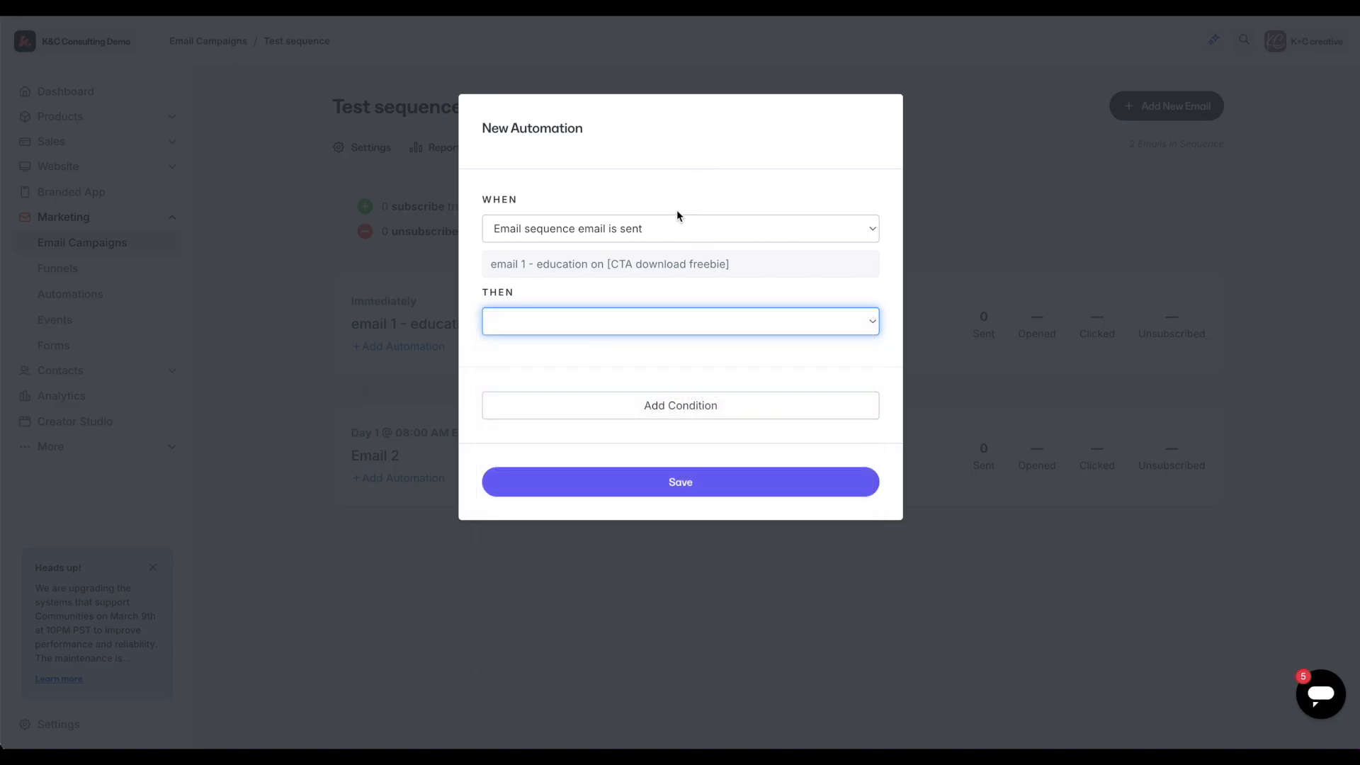
left_click(677, 228)
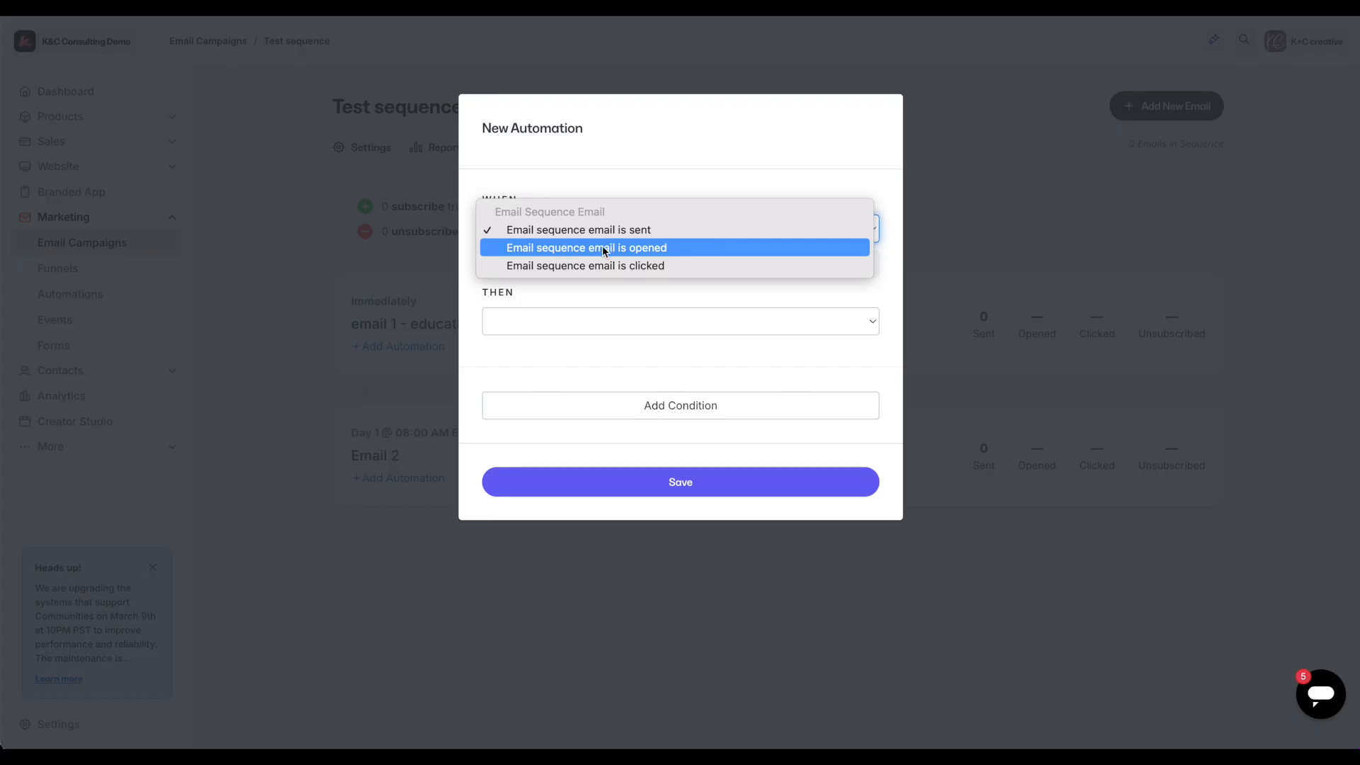
left_click(620, 267)
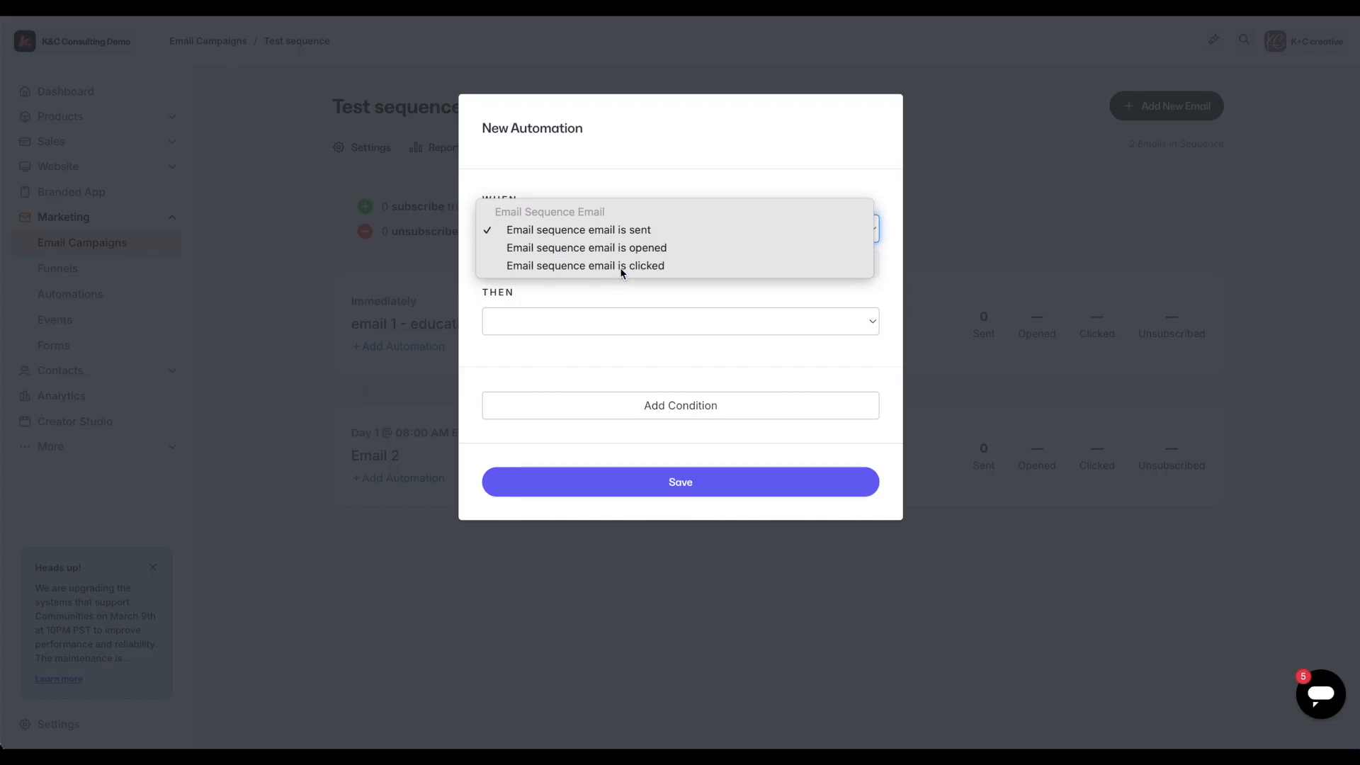
left_click(623, 304)
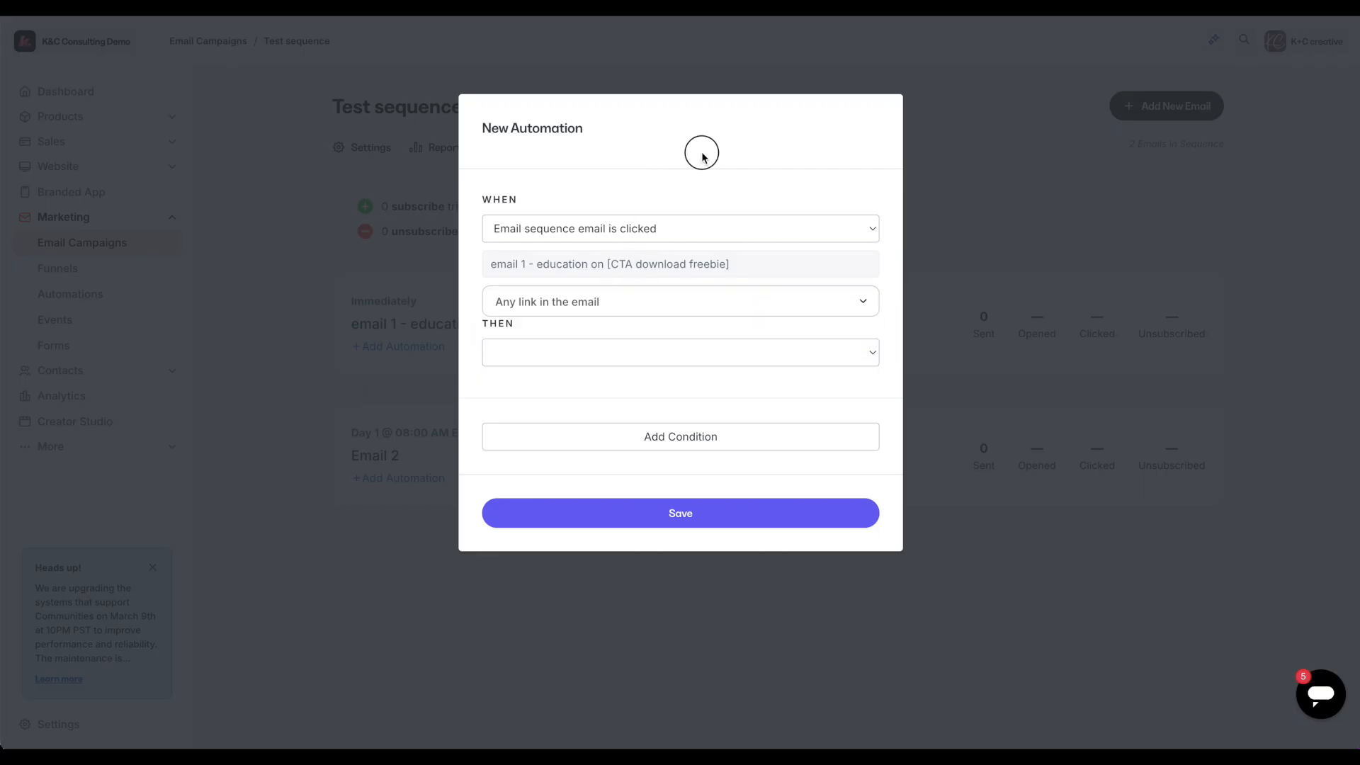
- Browse the action list, attempt to save, then close the failed New Automation modal
left_click(574, 353)
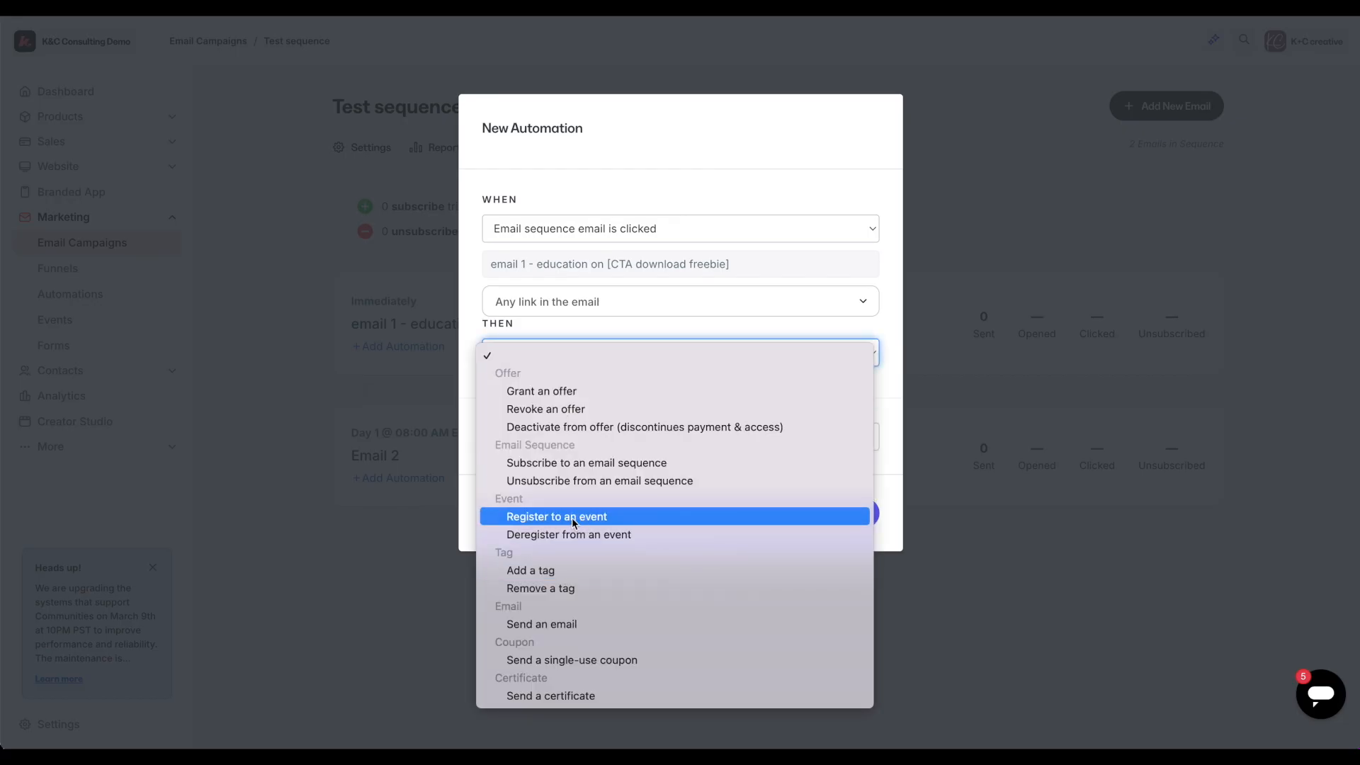
left_click(603, 184)
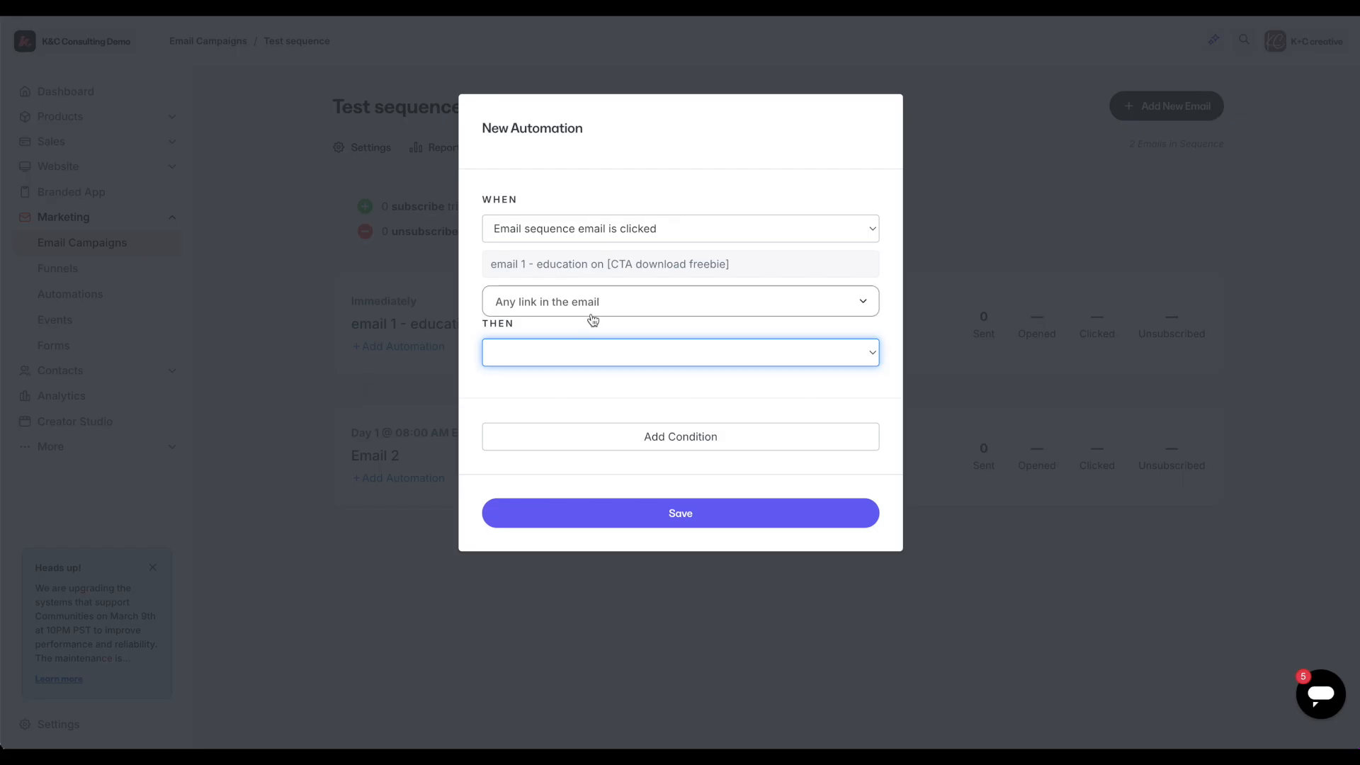
left_click(585, 359)
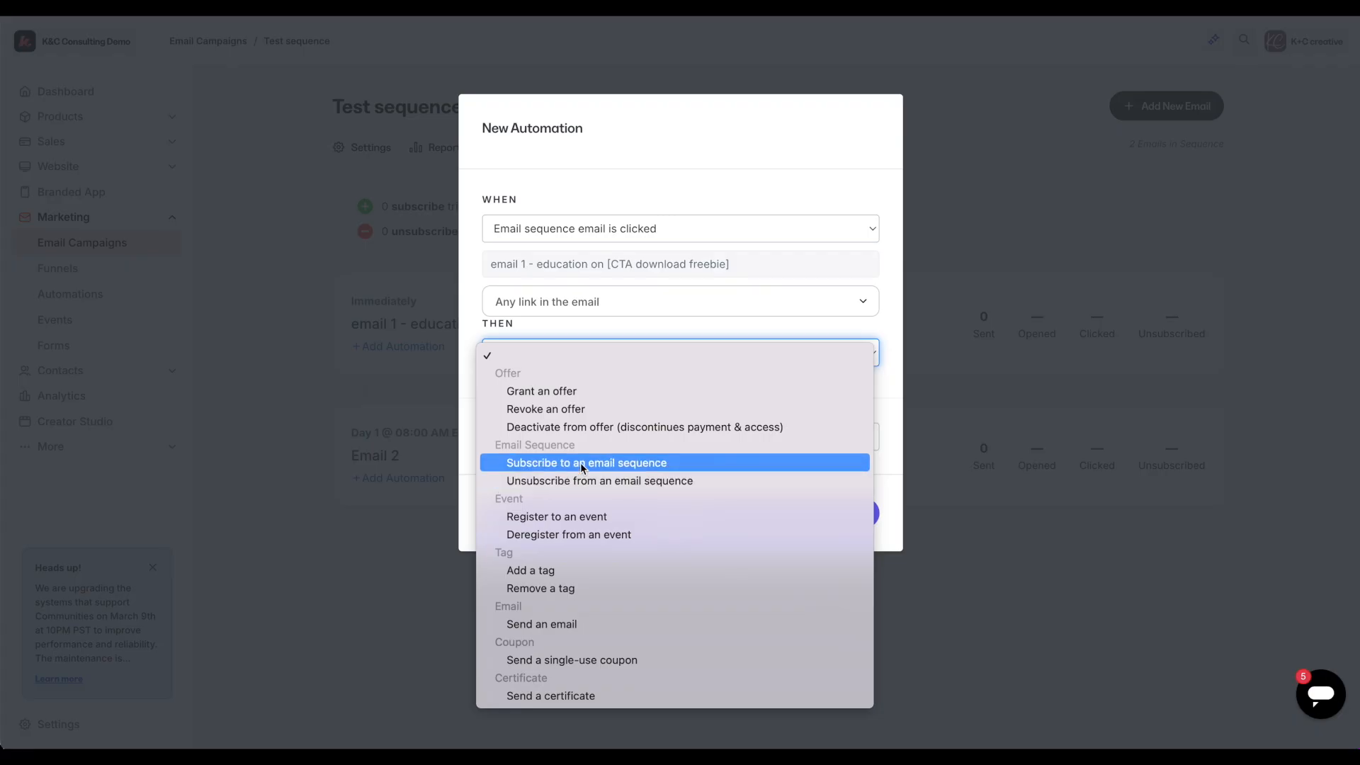
left_click(616, 125)
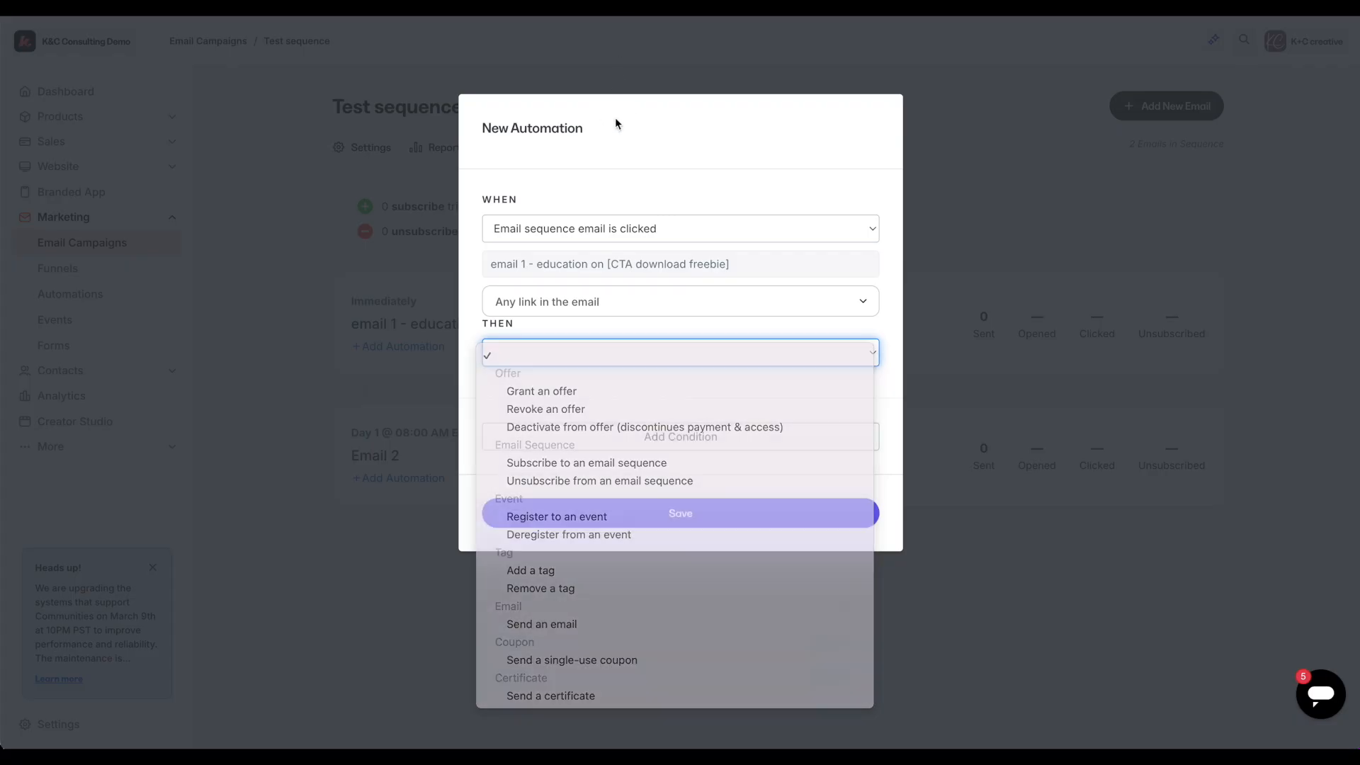
left_click(696, 525)
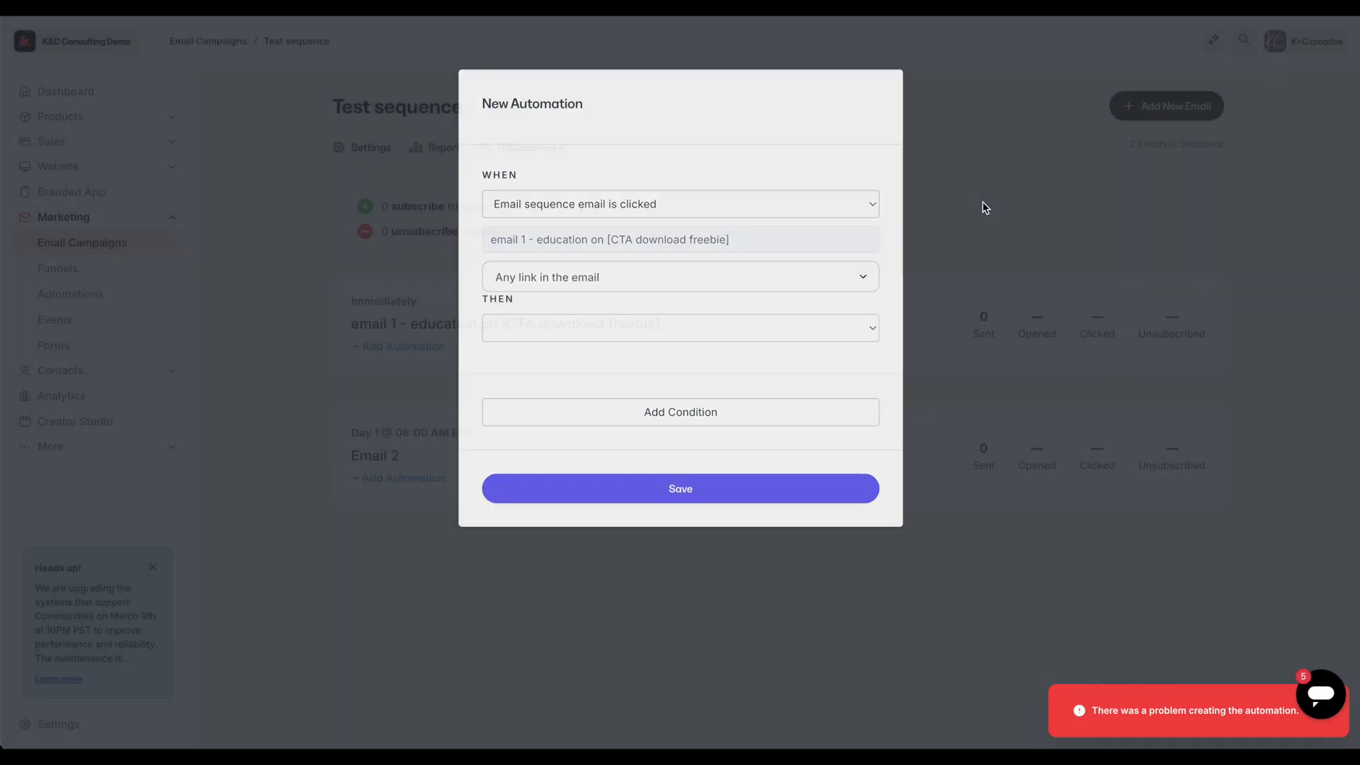
left_click(983, 207)
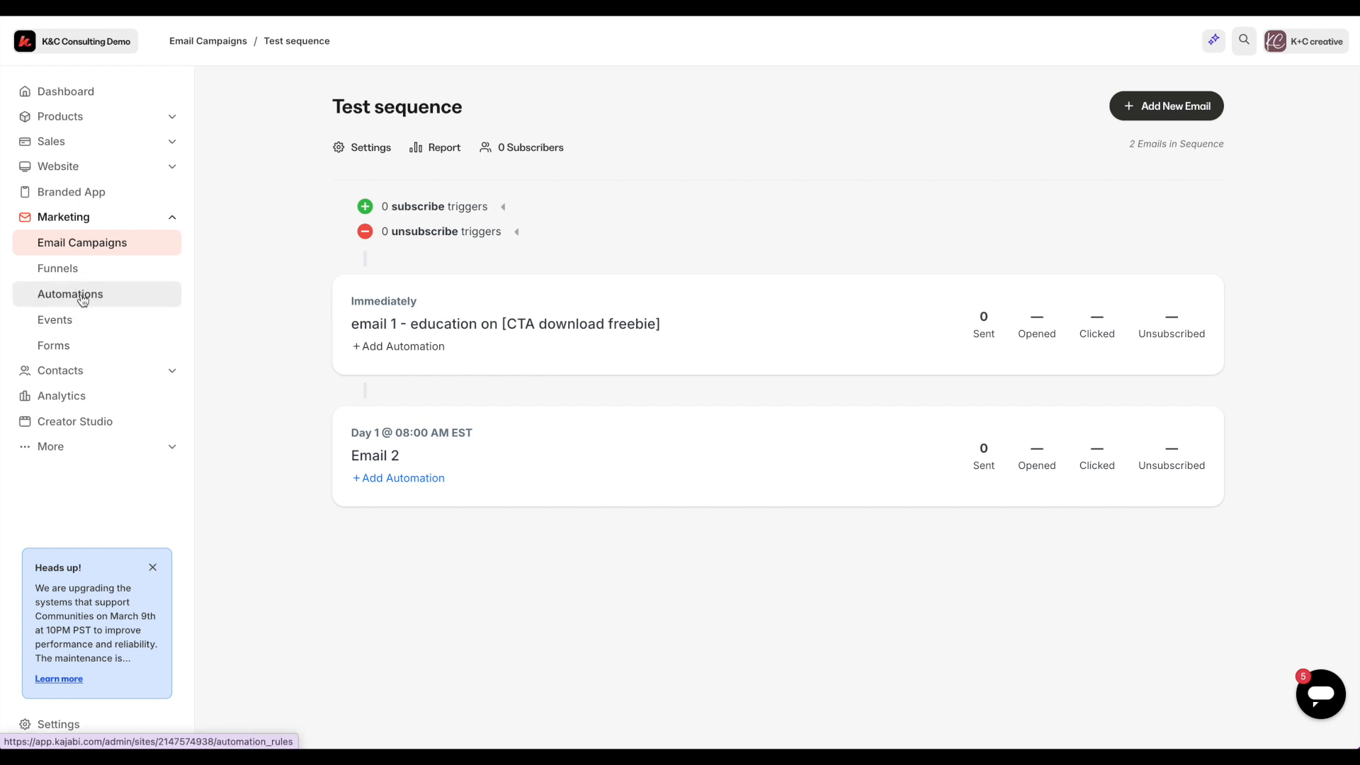
- Expand the subscribe triggers of Test sequence to reveal Add Trigger
left_click(366, 207)
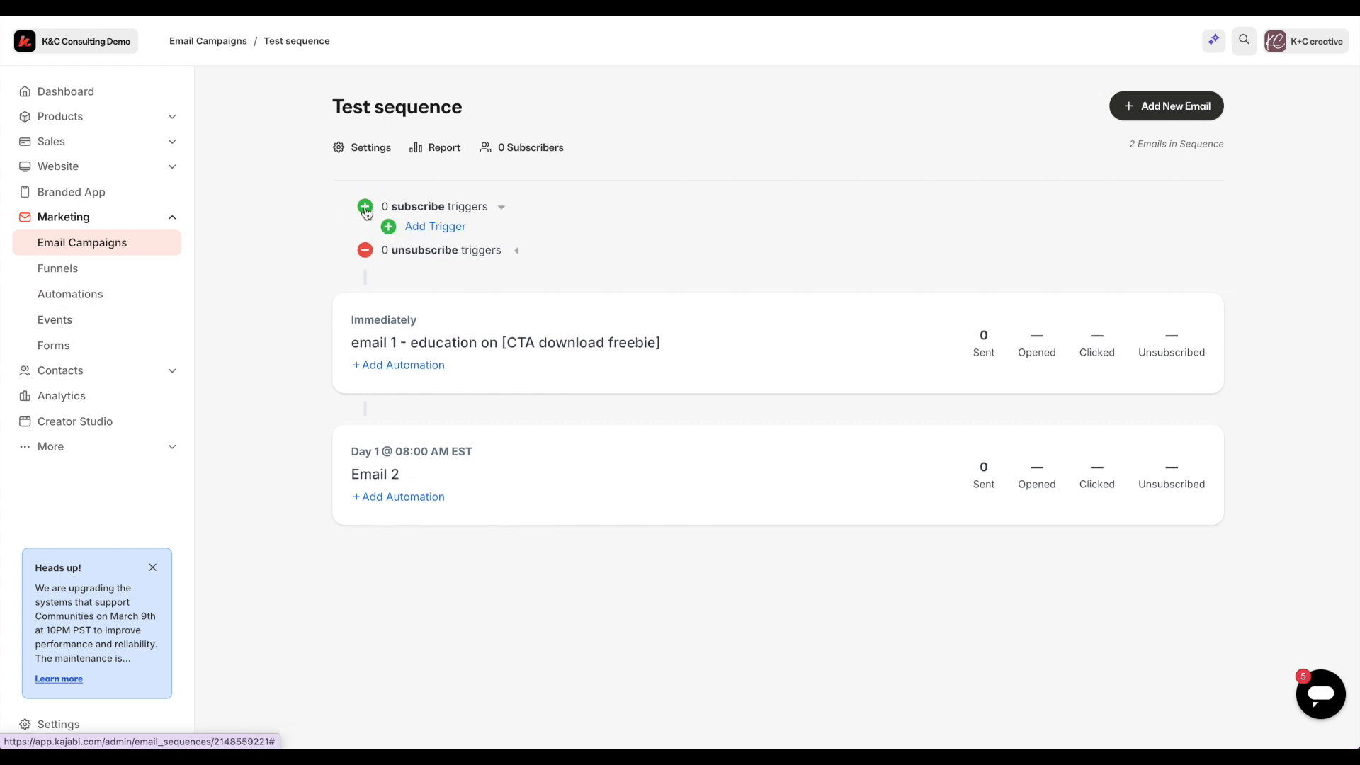
- Add a subscribe trigger on 'Form is submitted' for the Dog Training 101 Waitlist form
left_click(441, 227)
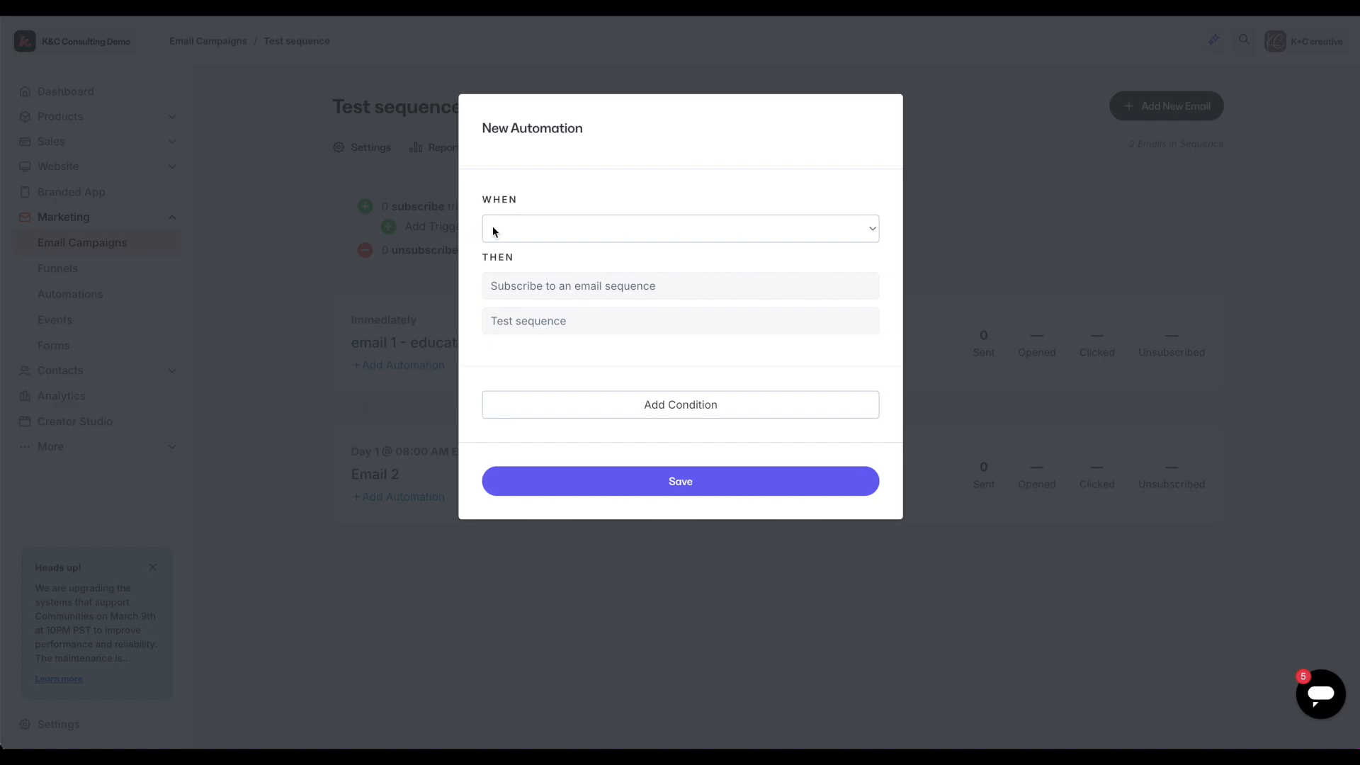
left_click(542, 230)
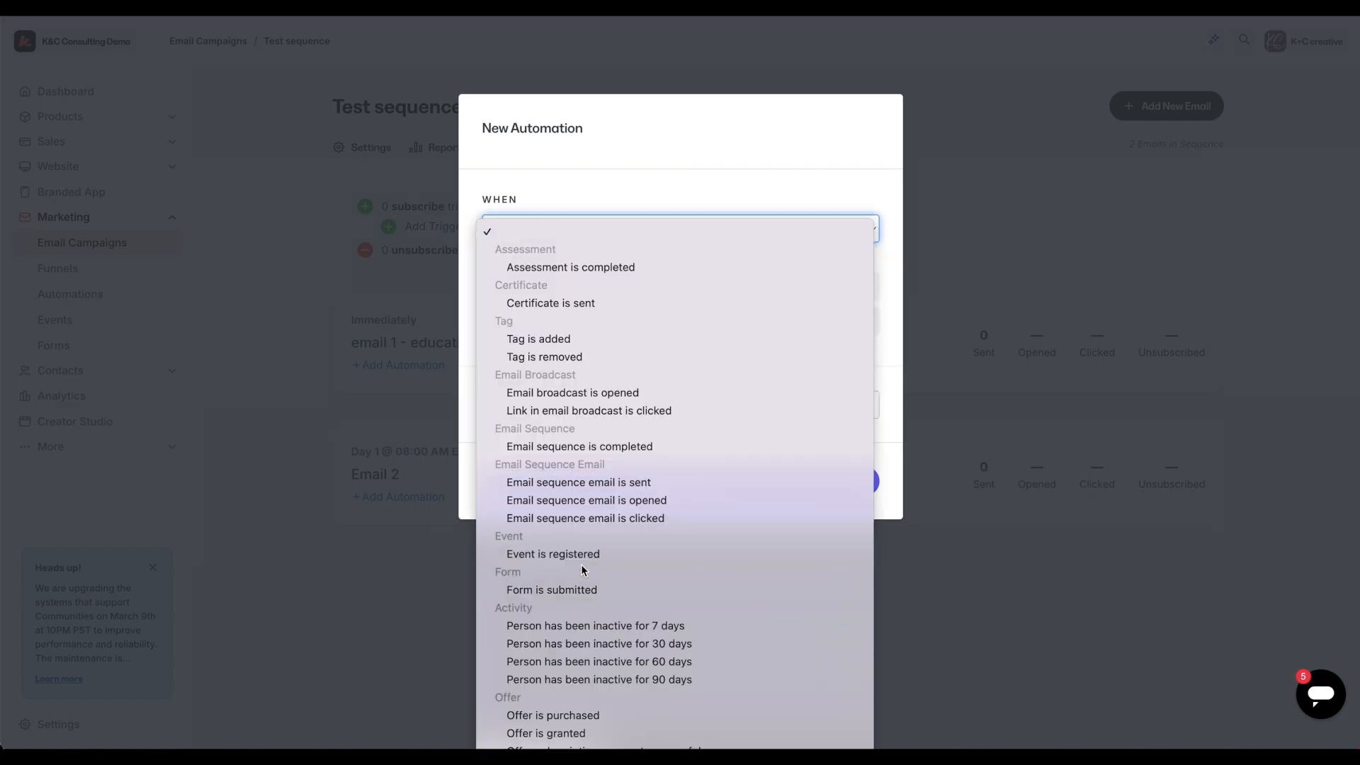
left_click(577, 596)
left_click(782, 267)
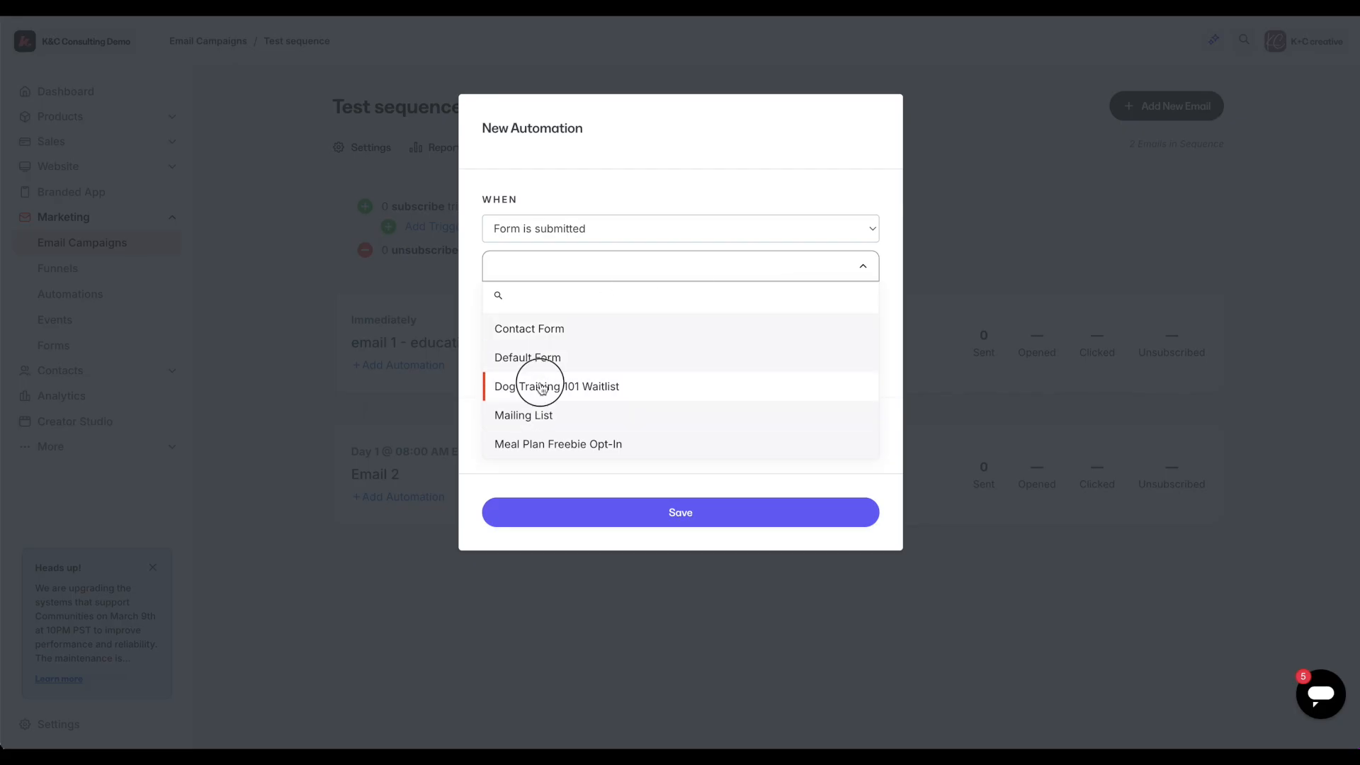
left_click(541, 386)
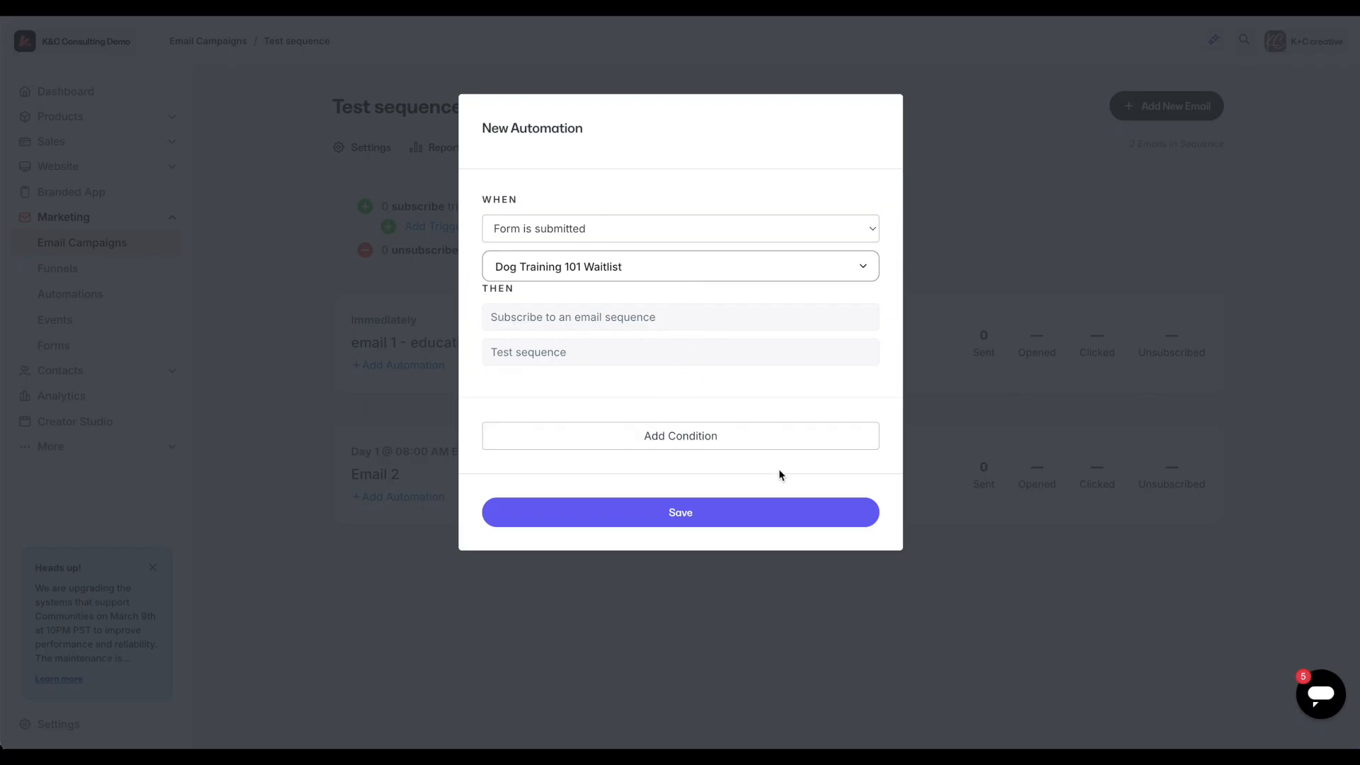
- Try Add Condition, leave the filter empty, and save the subscribe trigger
left_click(687, 438)
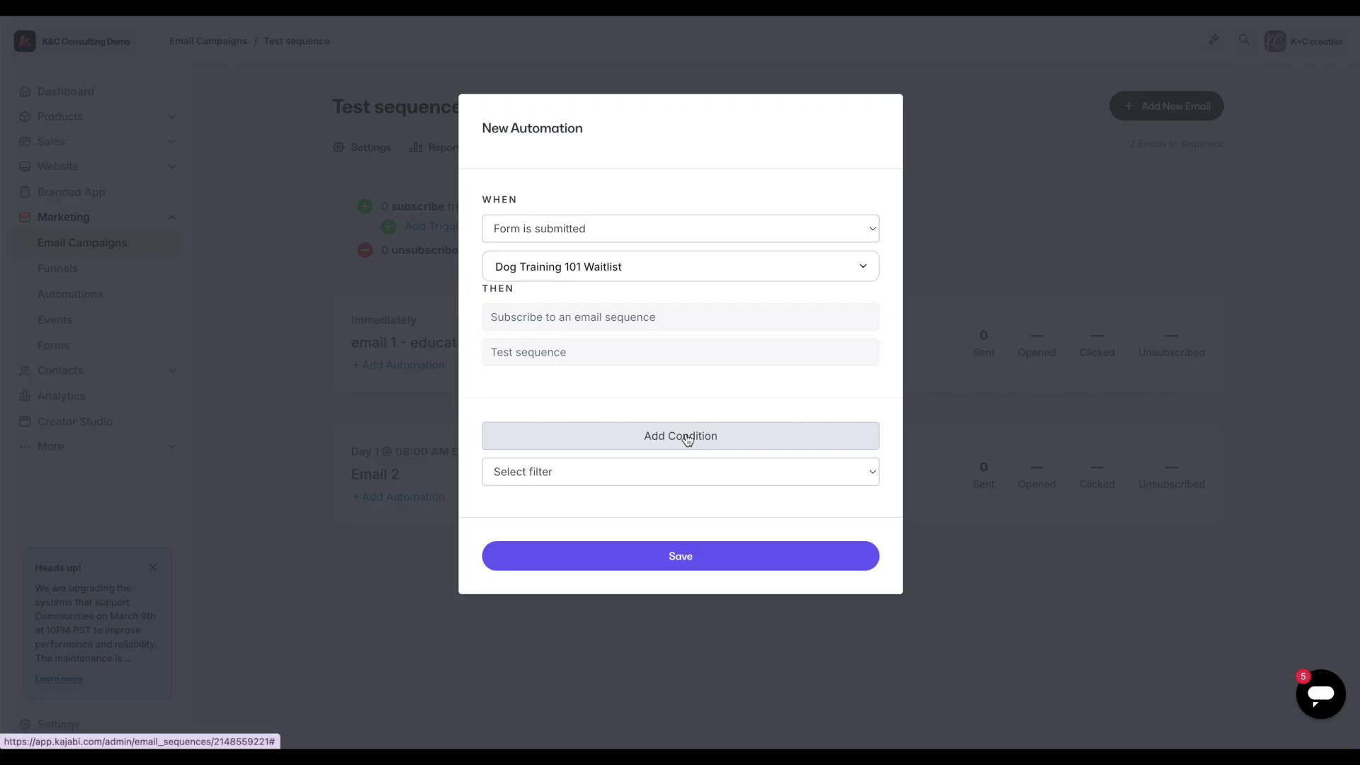
left_click(645, 471)
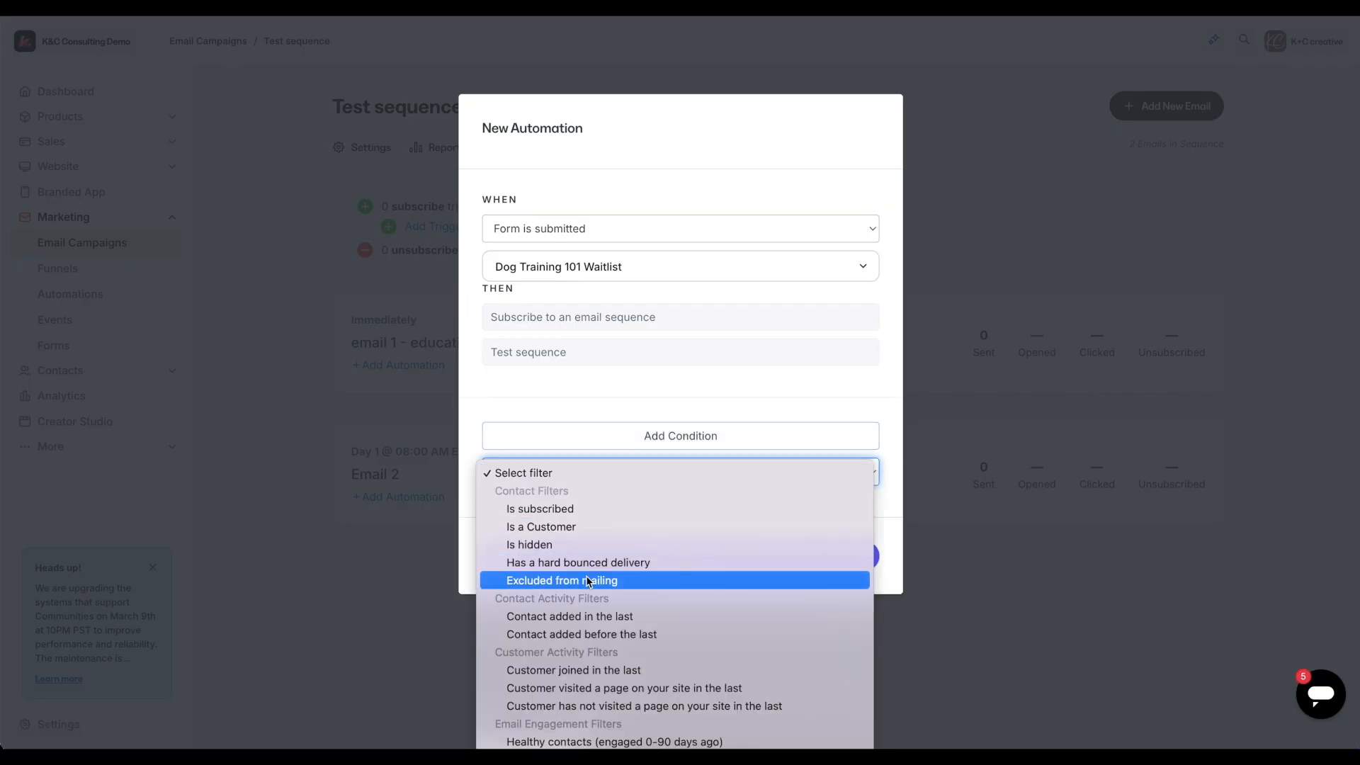
scroll(588, 590, "down", 1)
scroll(587, 590, "down", 5)
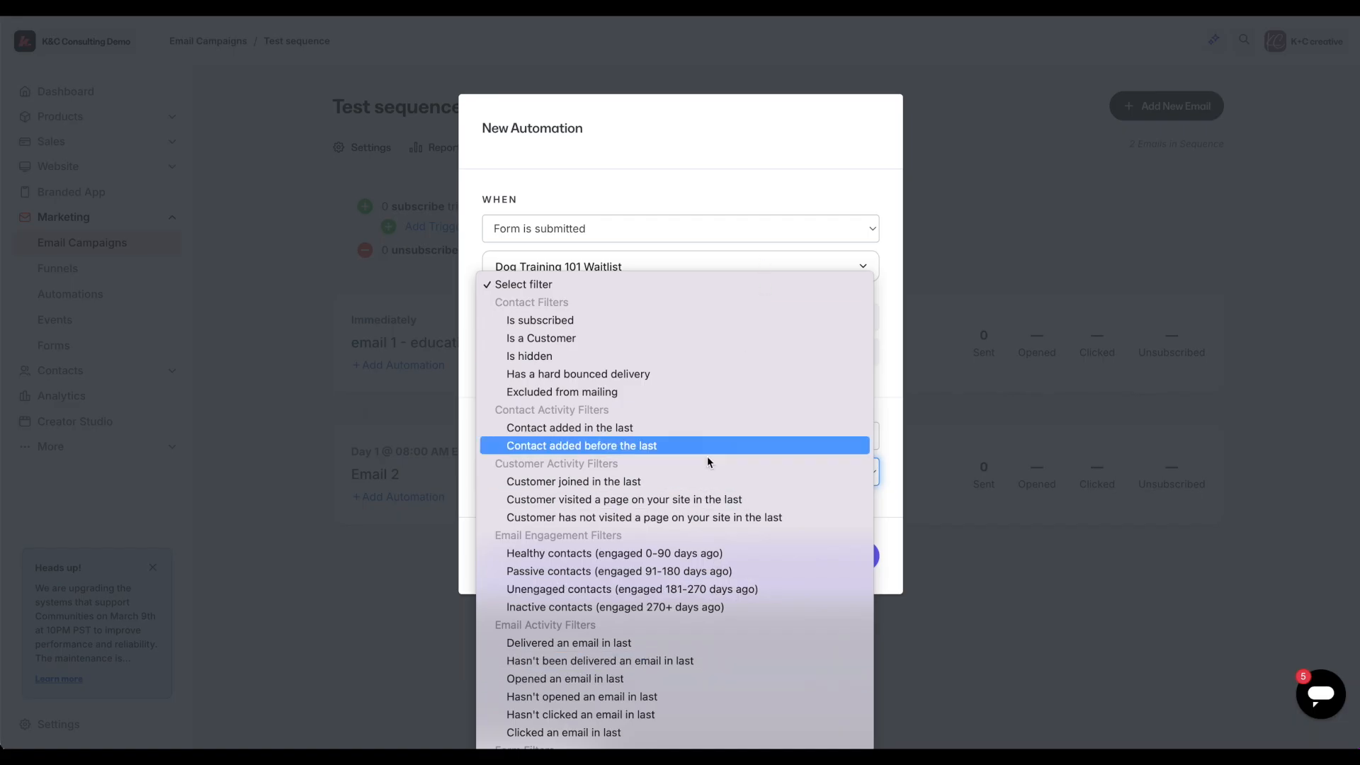
left_click(720, 168)
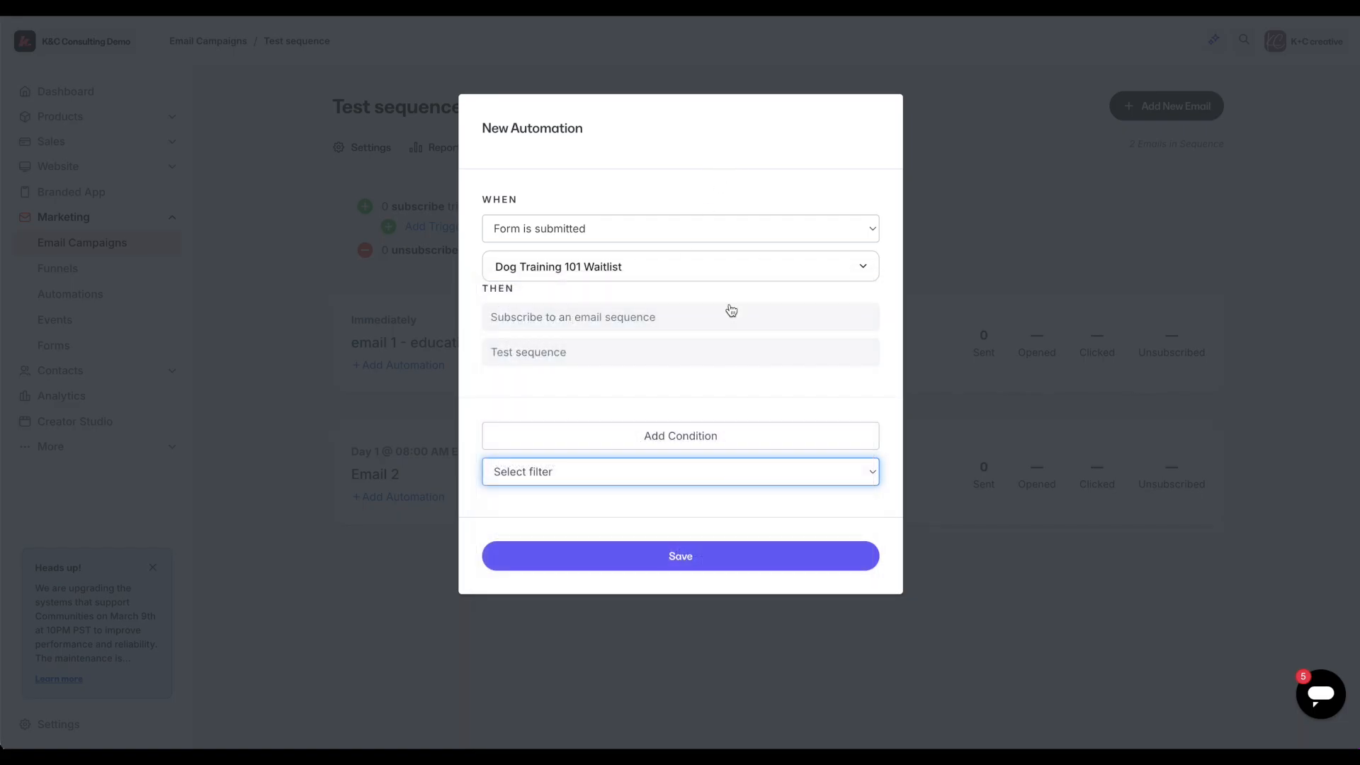
left_click(701, 562)
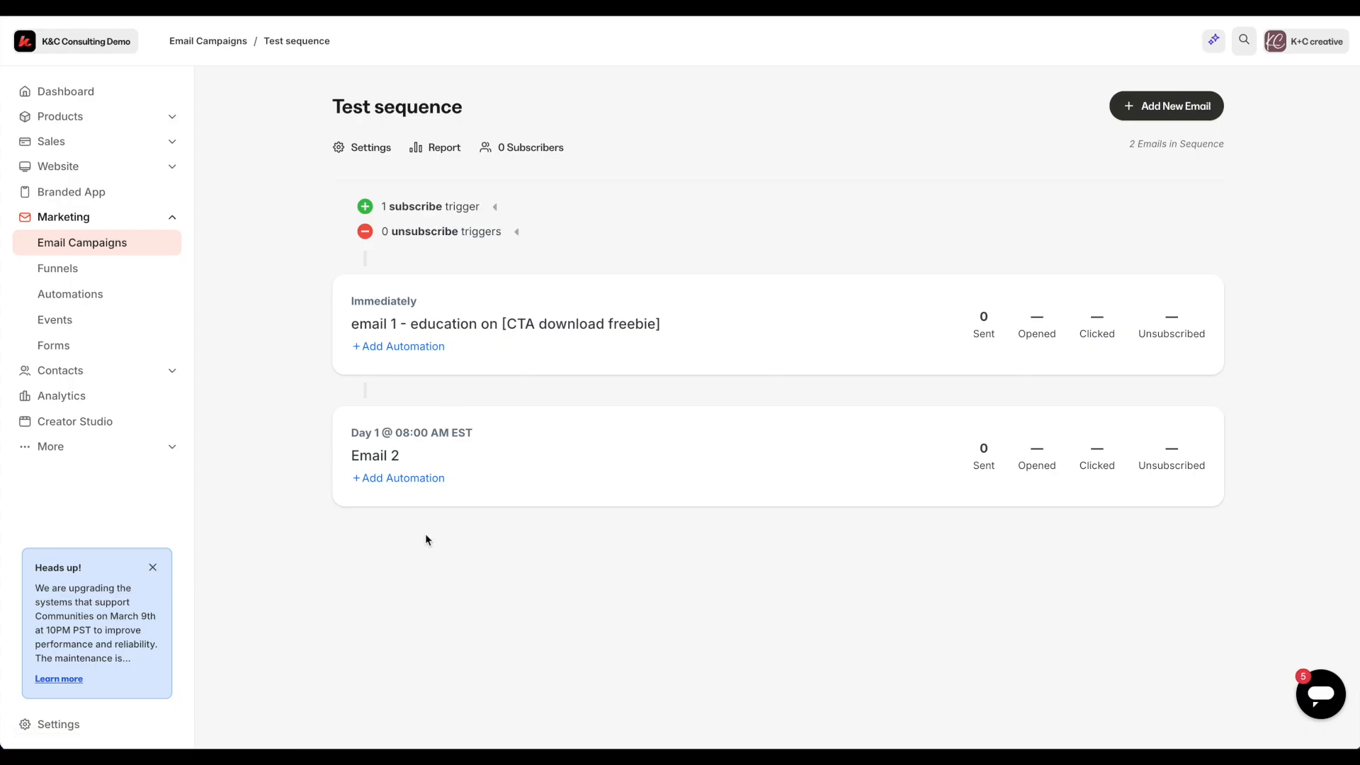
- Add an Email 2 automation: when opened, unsubscribe from Test sequence, and save it
left_click(411, 479)
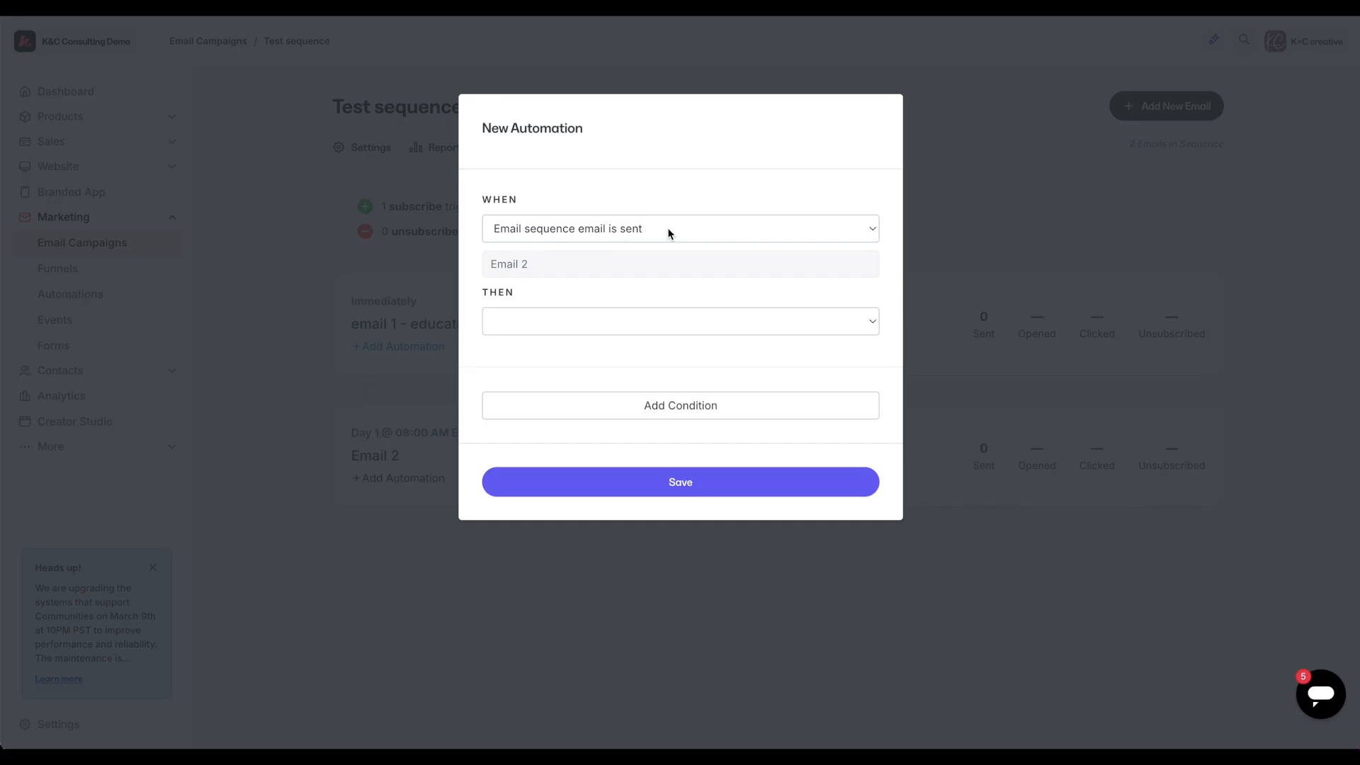
left_click(667, 232)
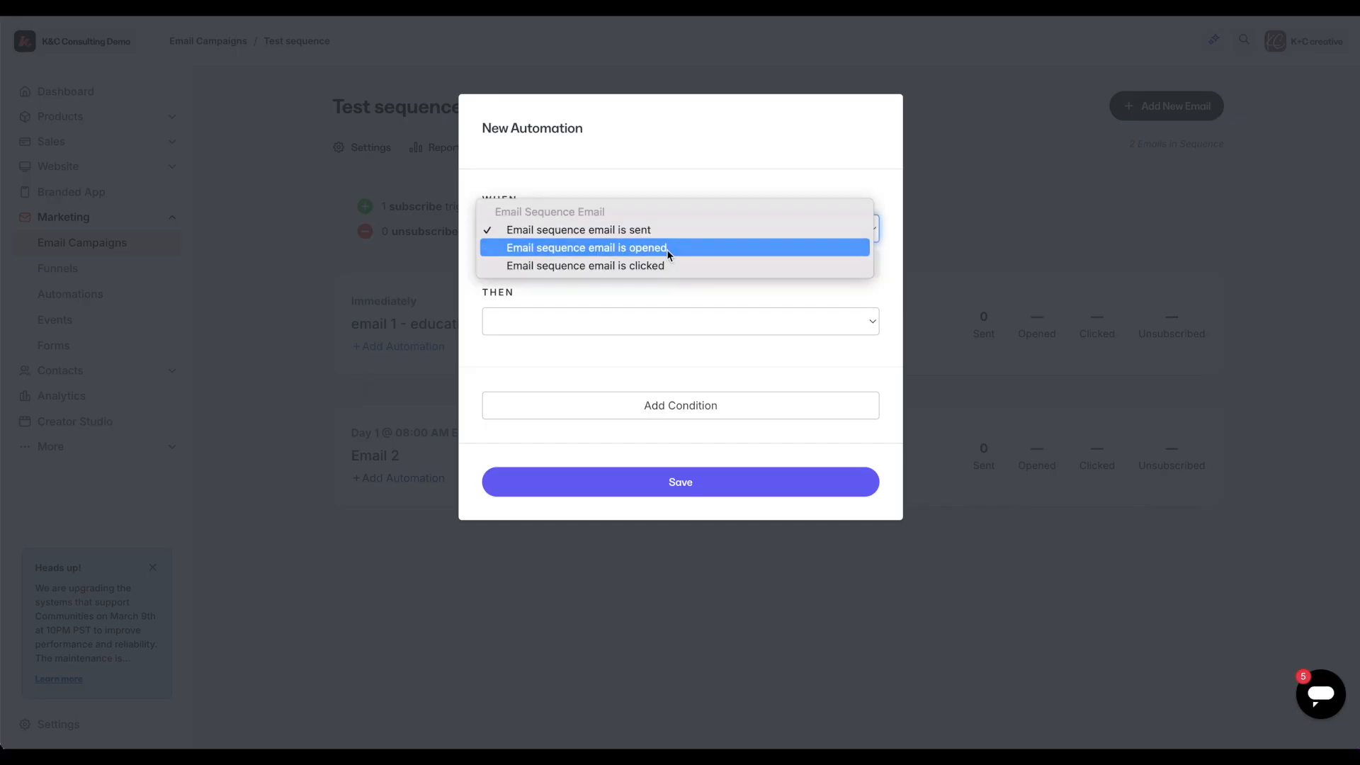
left_click(667, 248)
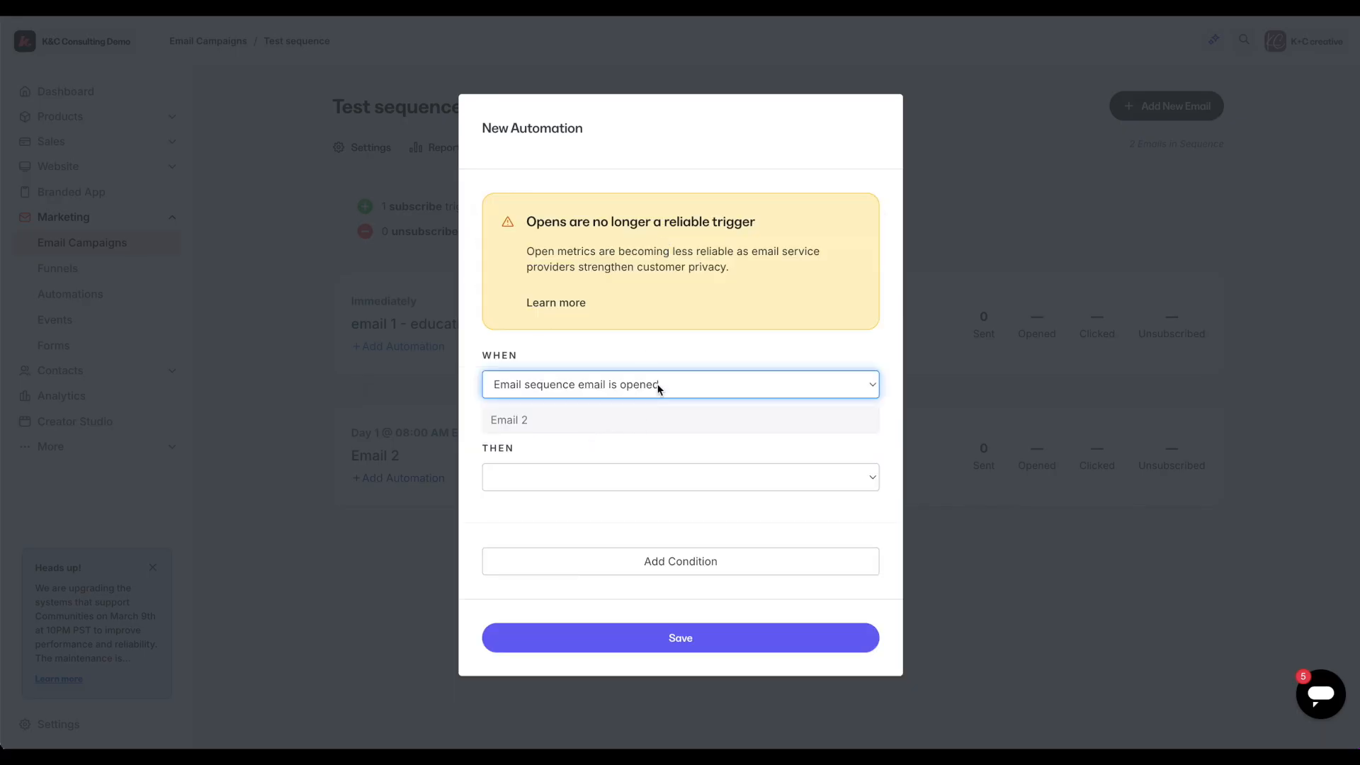
left_click(600, 478)
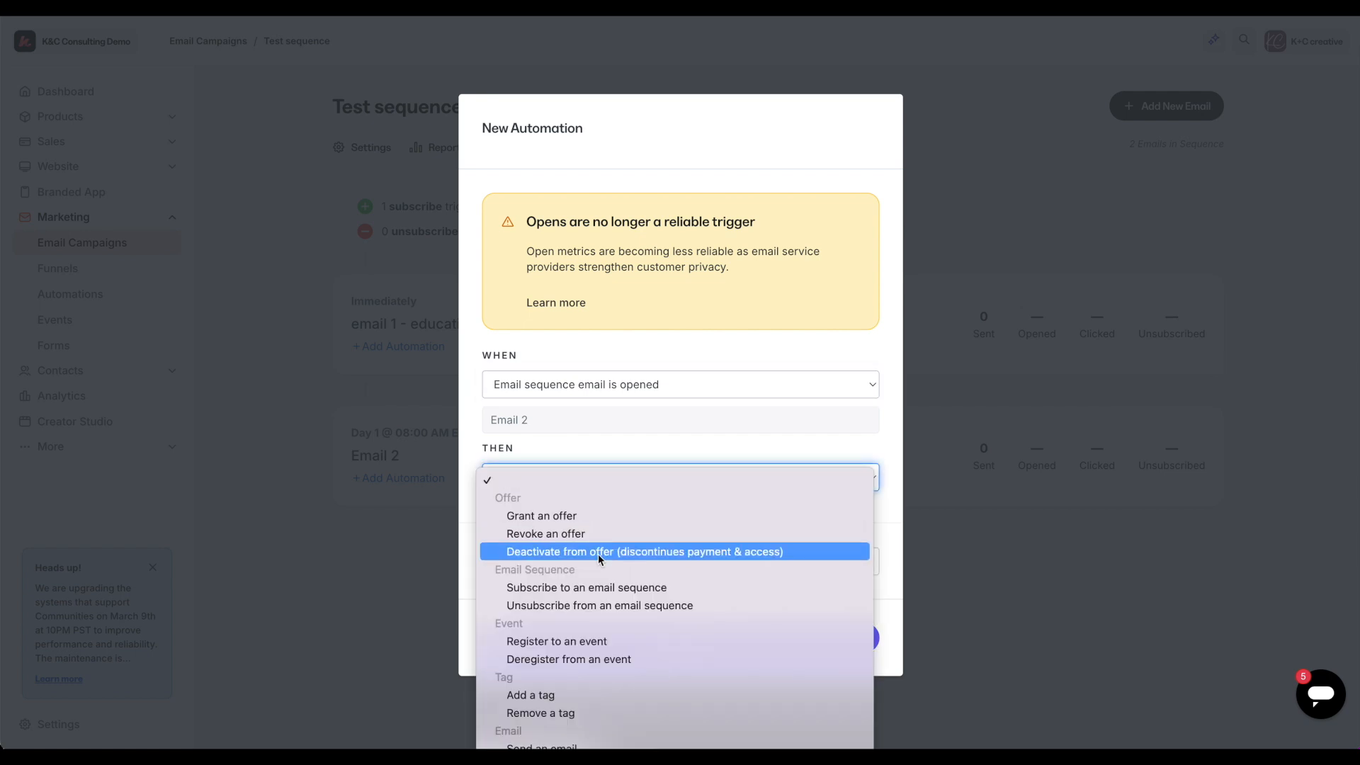
left_click(600, 606)
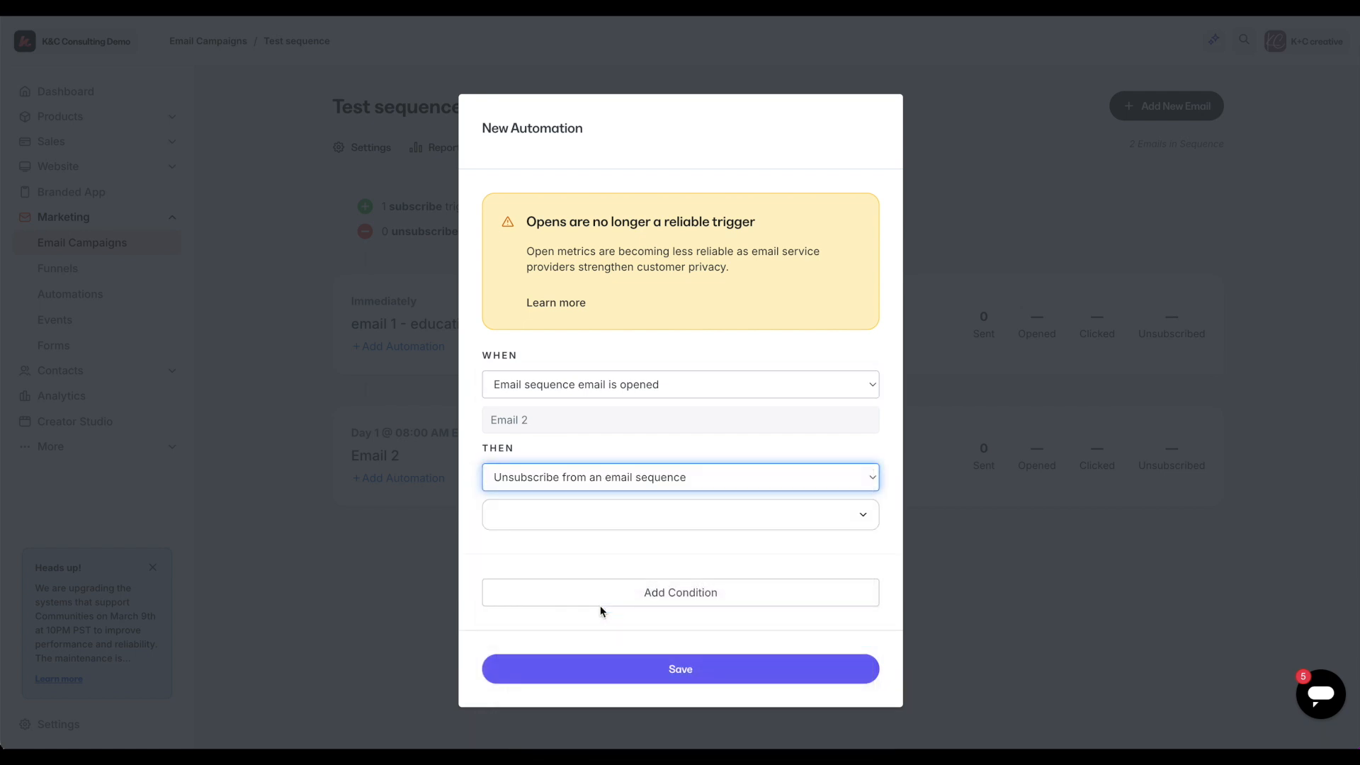
left_click(799, 516)
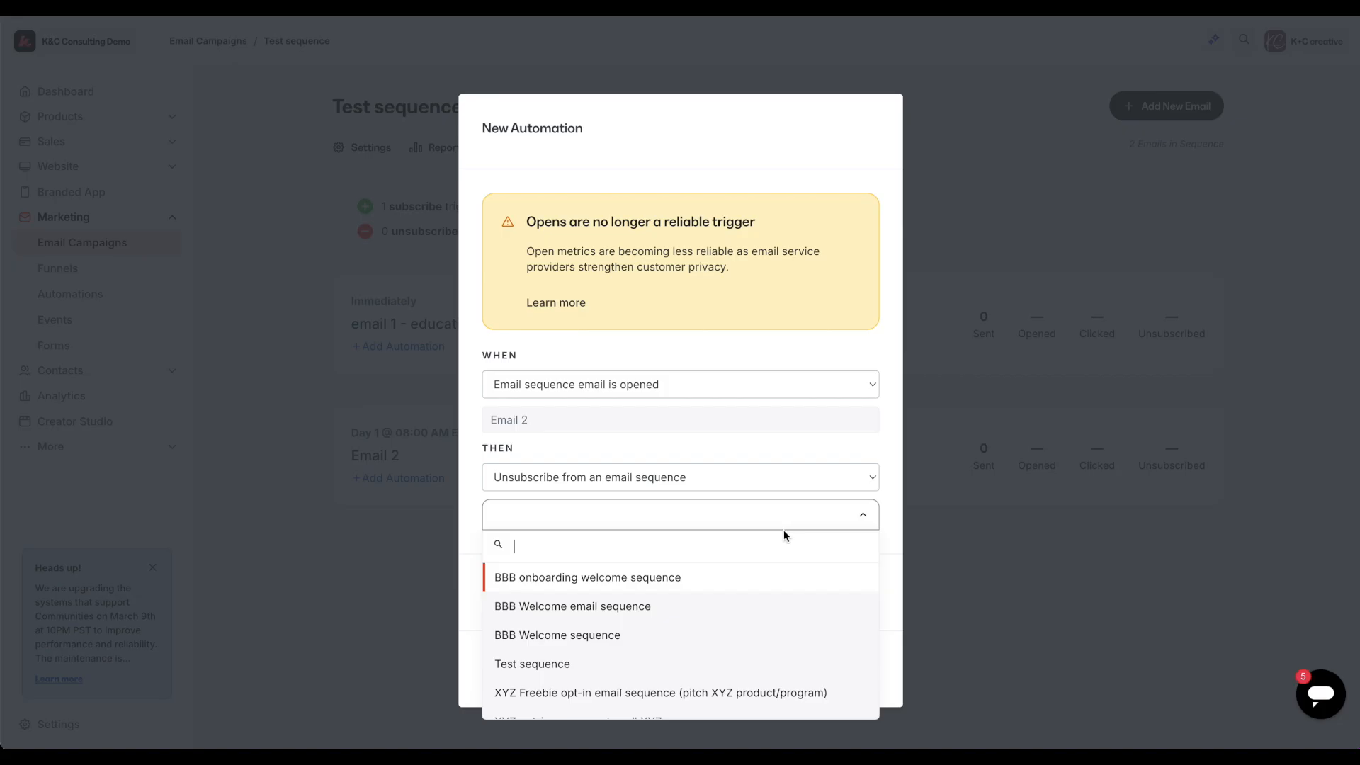
left_click(556, 666)
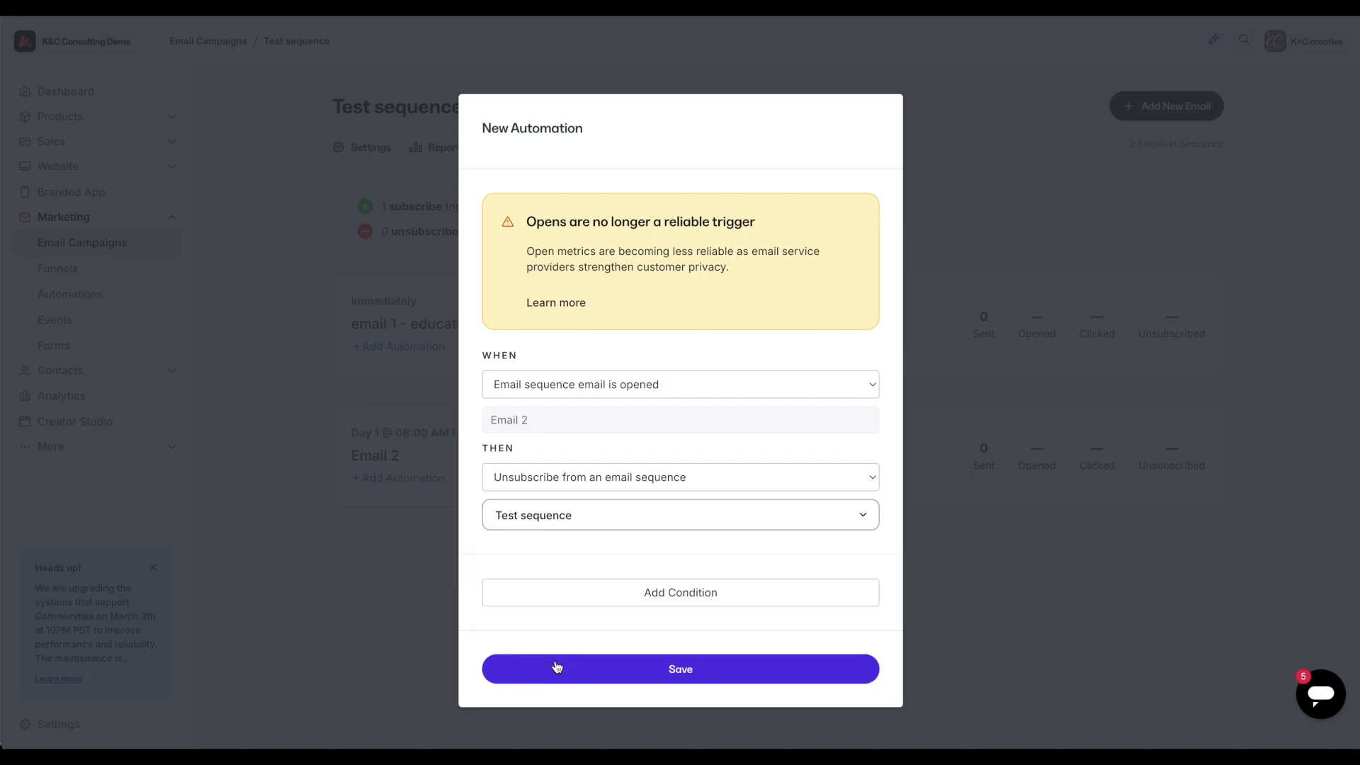
left_click(685, 661)
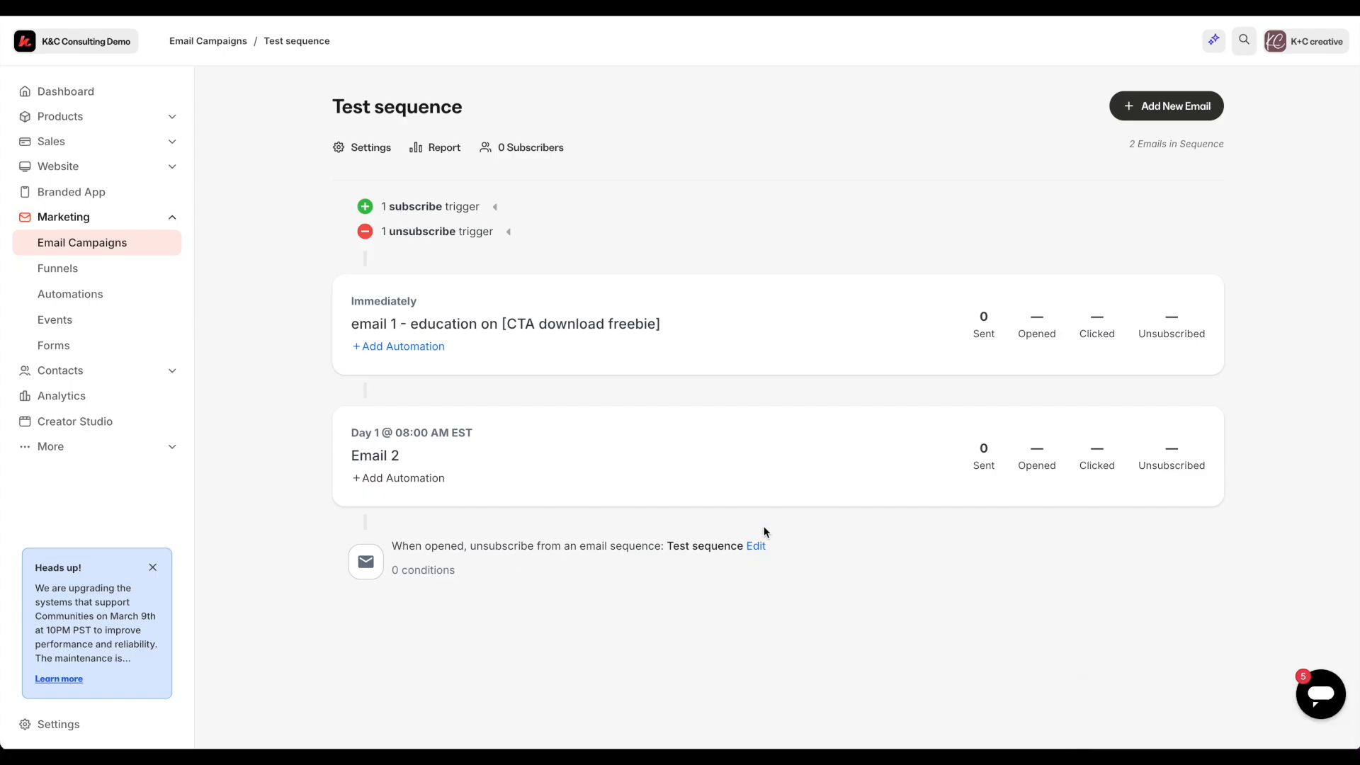
- Expand the unsubscribe triggers of Test sequence to review the Email 2 rule
left_click(505, 233)
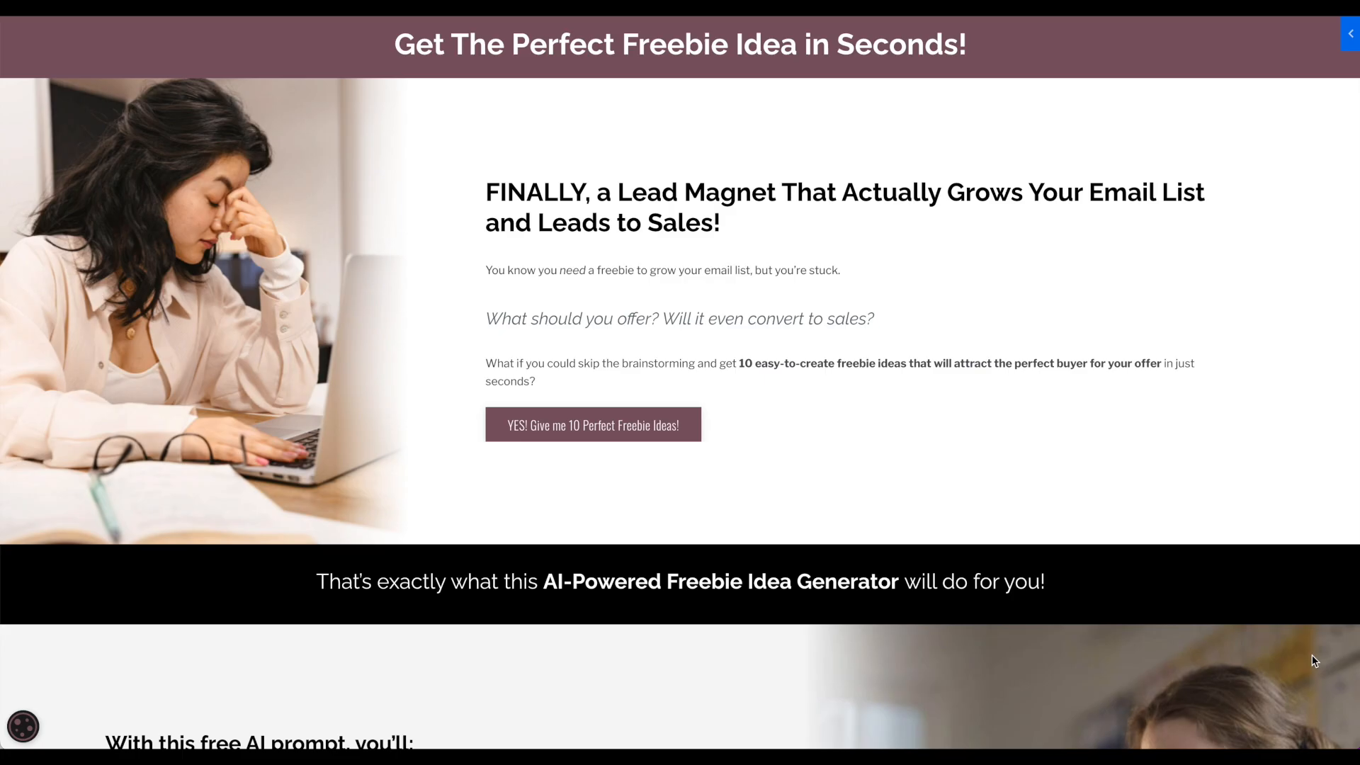
- Highlight the headline, the 'Freebie Idea' banner words and the ten freebie ideas sentence
mouse_move(617, 193)
left_mouse_down()
mouse_move(950, 192)
mouse_move(1084, 224)
left_mouse_up()
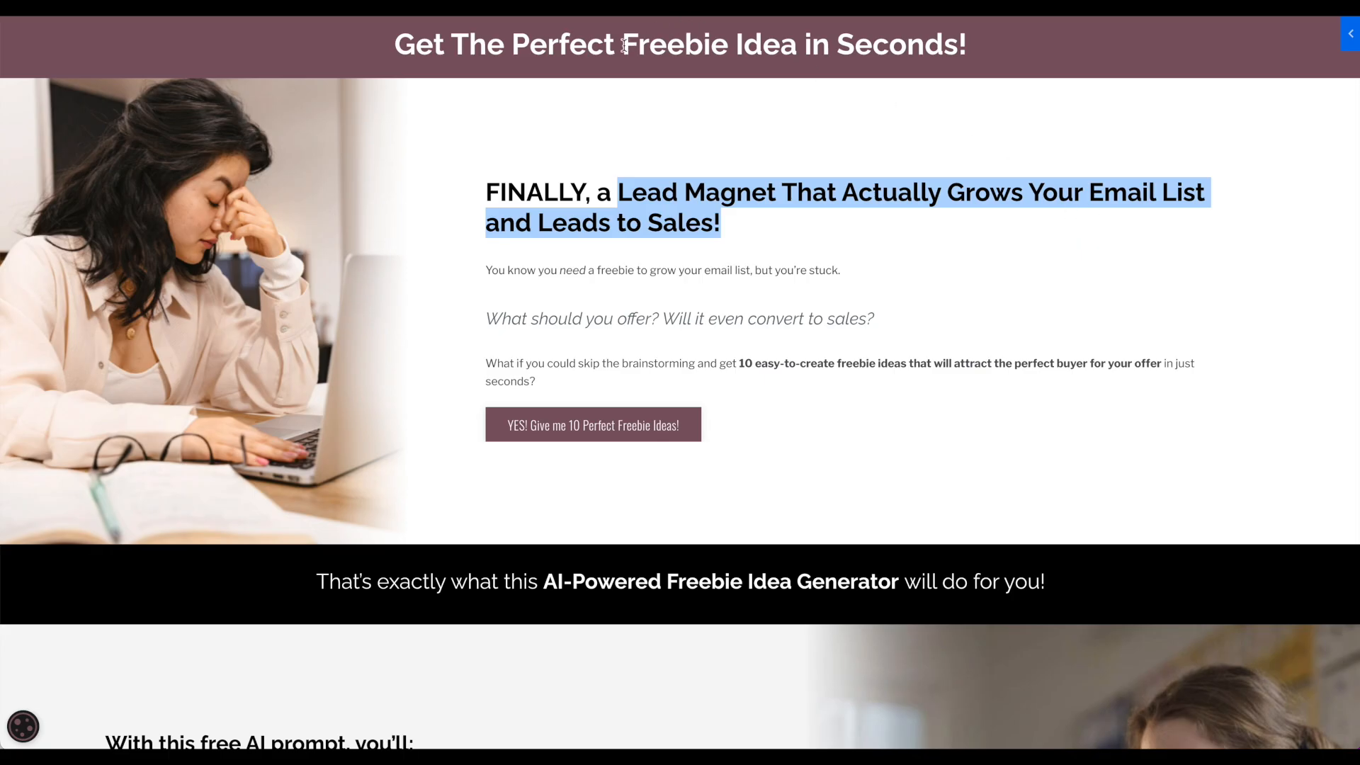
left_click_drag(622, 44, 796, 49)
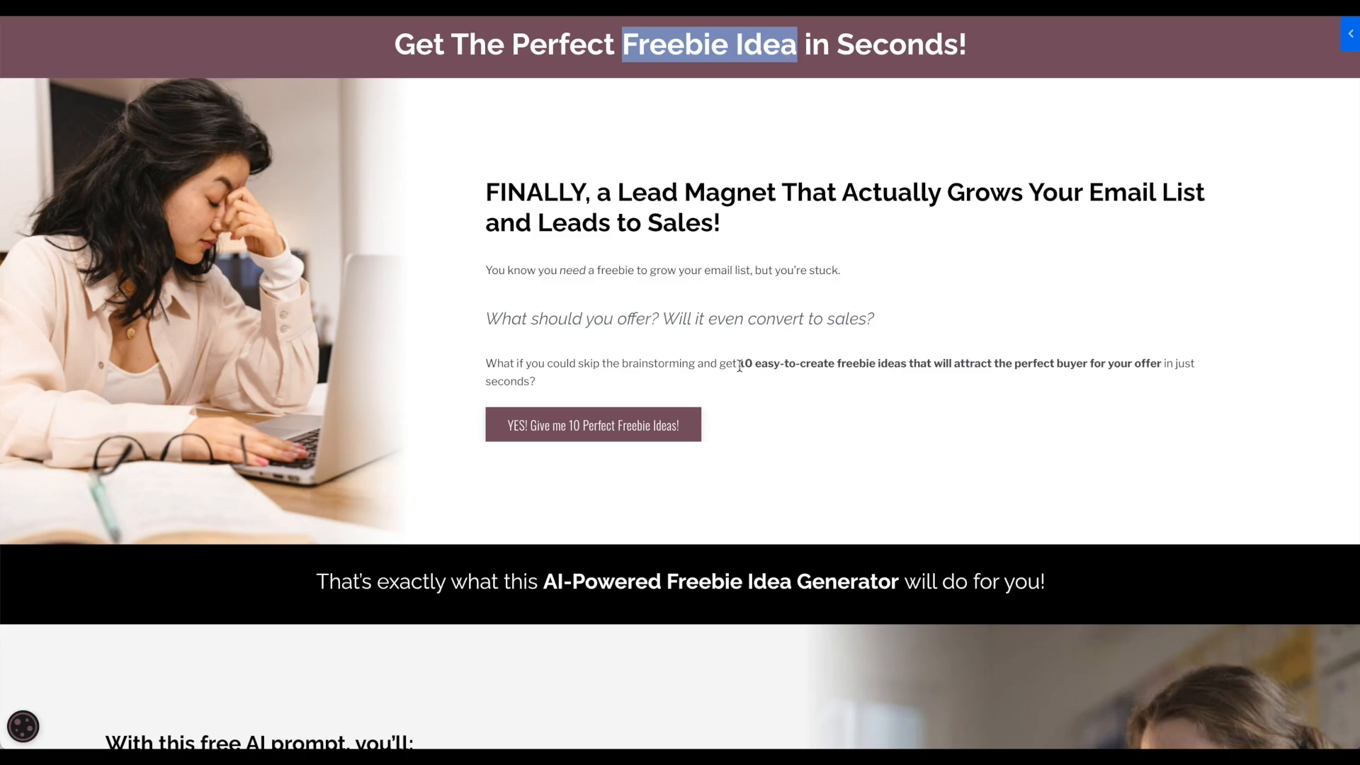
mouse_move(740, 363)
left_mouse_down()
mouse_move(900, 376)
mouse_move(1157, 365)
mouse_move(1176, 386)
left_mouse_up()
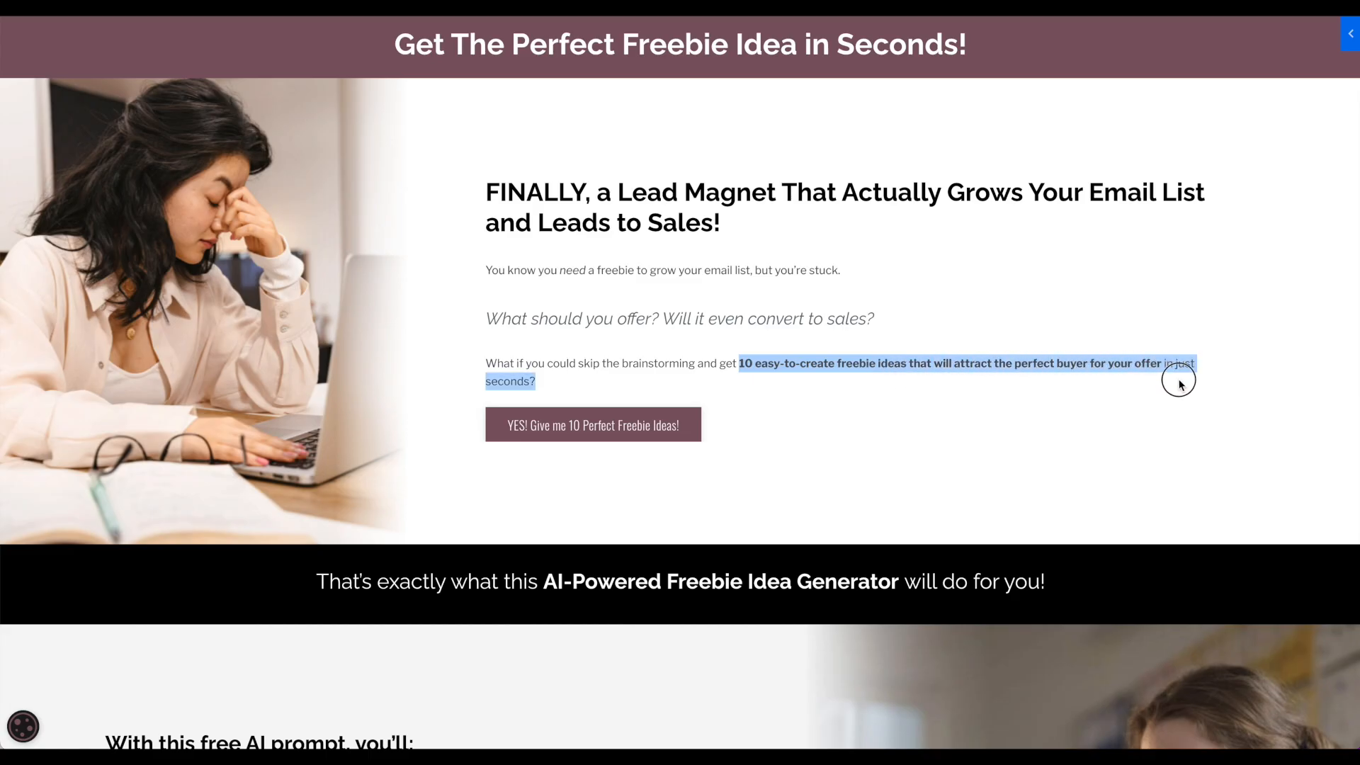
scroll(924, 377, "down", 5)
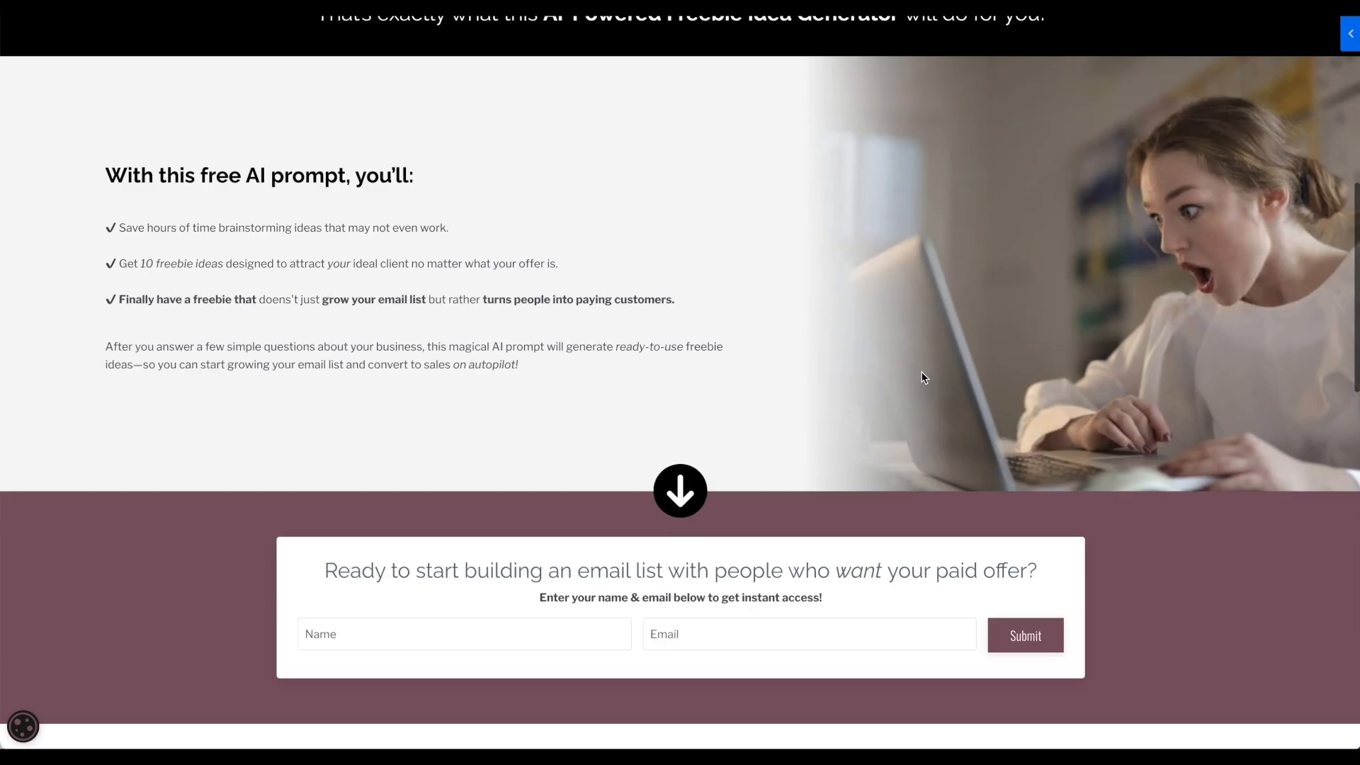
scroll(914, 373, "down", 3)
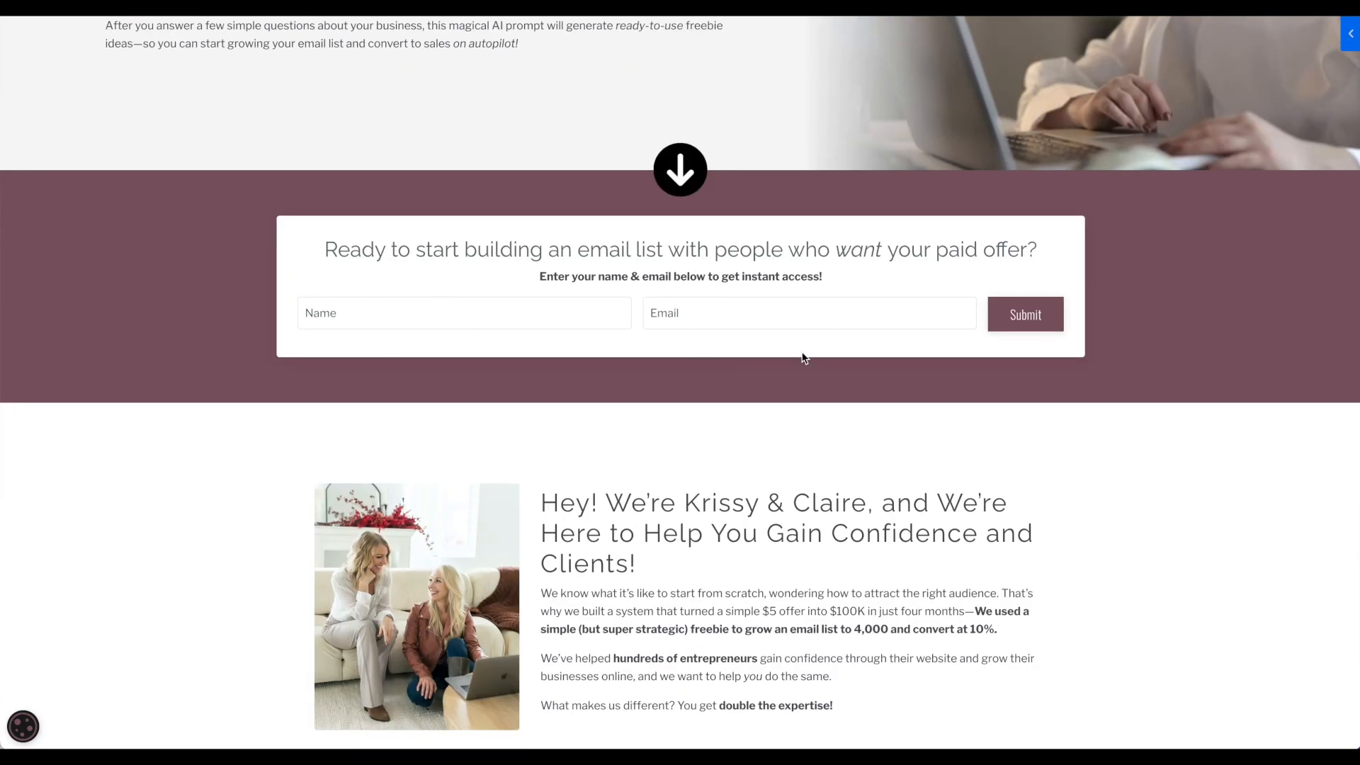